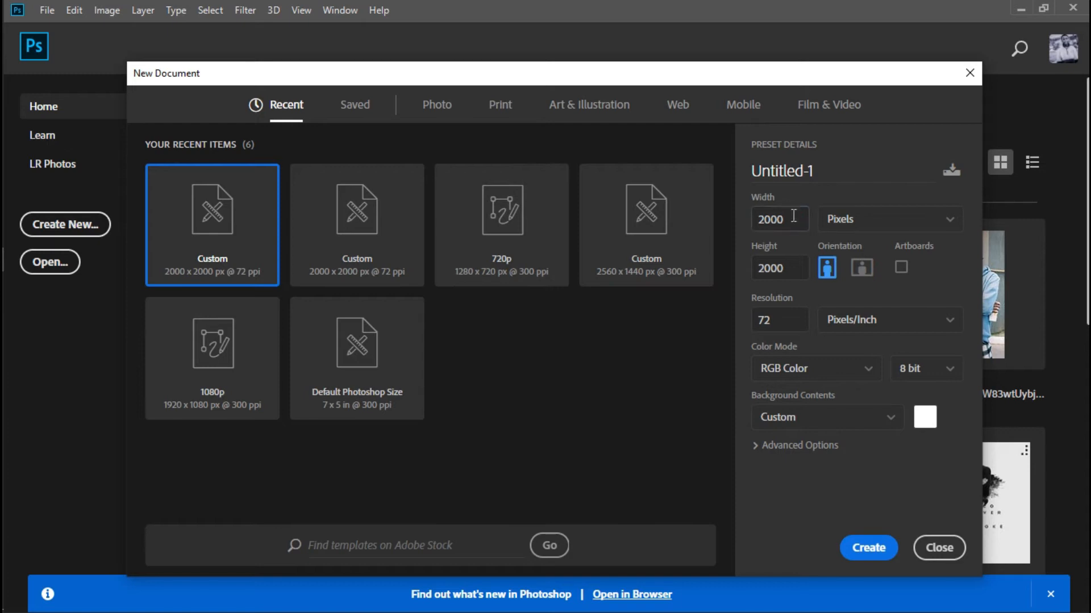
Create a new 2000 x 2000 pixel document at 72 pixels/inch named Double Exposure.
{"action": "left_click", "coordinate": [795, 268]}
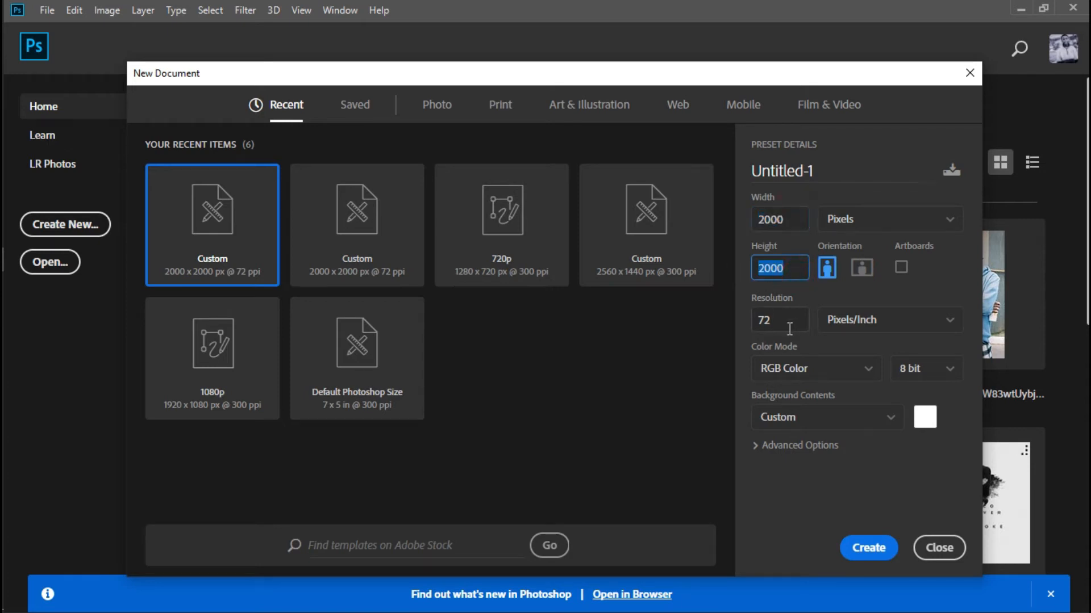
{"action": "left_click", "coordinate": [788, 328]}
{"action": "left_click", "coordinate": [827, 171]}
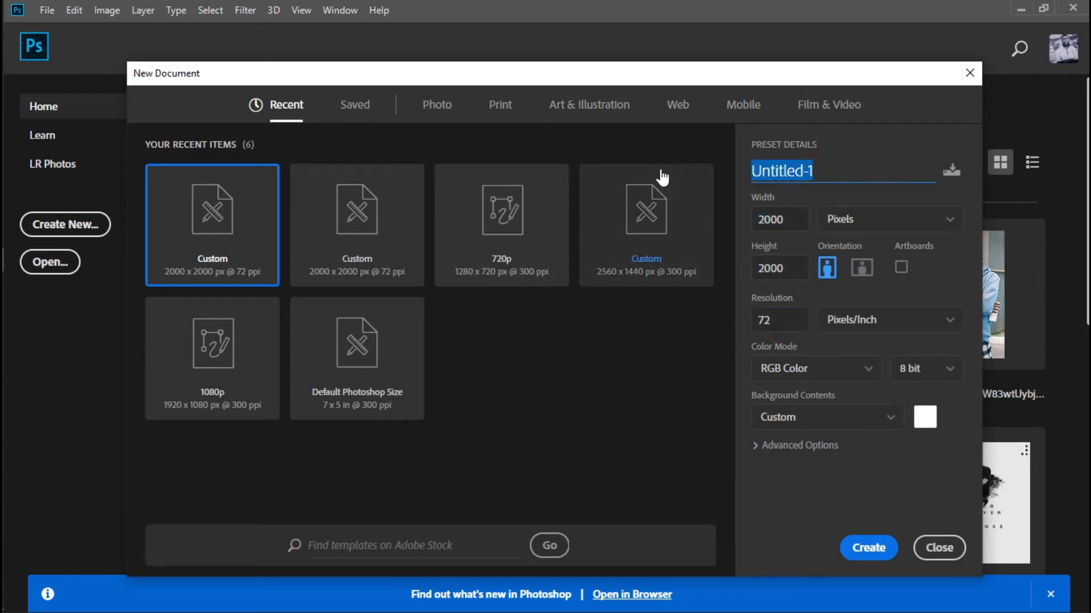
{"action": "type", "text": "Double Exposure"}
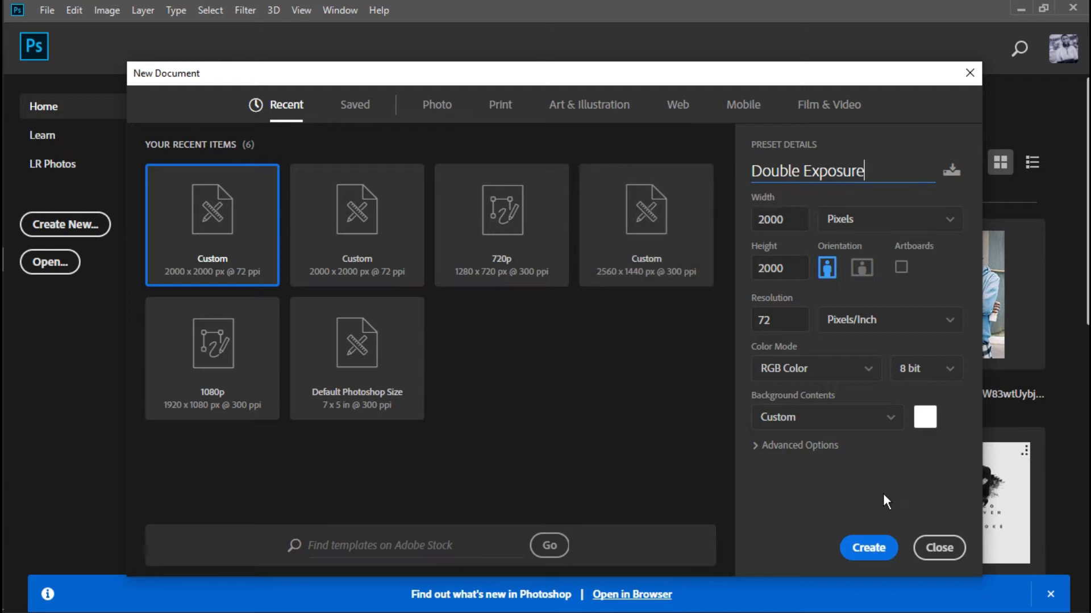
{"action": "left_click", "coordinate": [878, 547]}
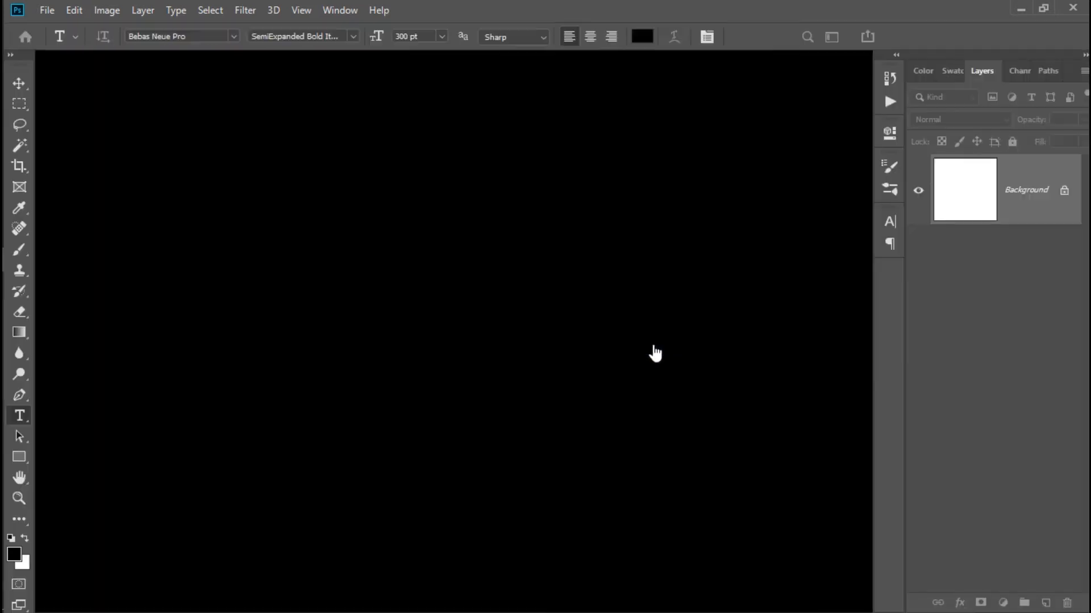
Open the Background and Portrait images together from the Double Exposure folder.
{"action": "left_click", "coordinate": [48, 10]}
{"action": "left_click", "coordinate": [76, 45]}
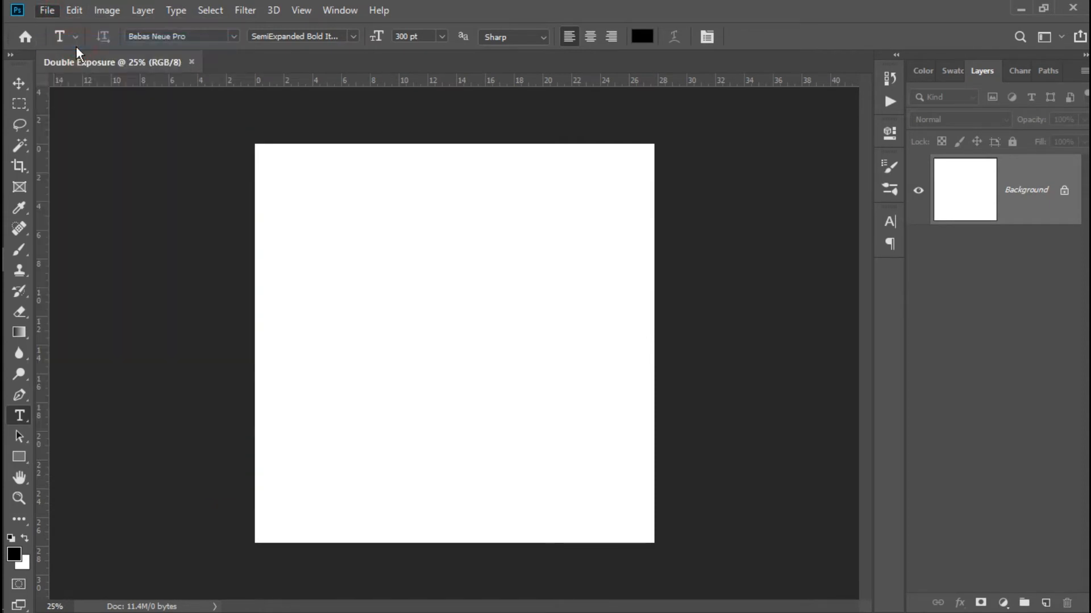
{"action": "left_click", "coordinate": [297, 137]}
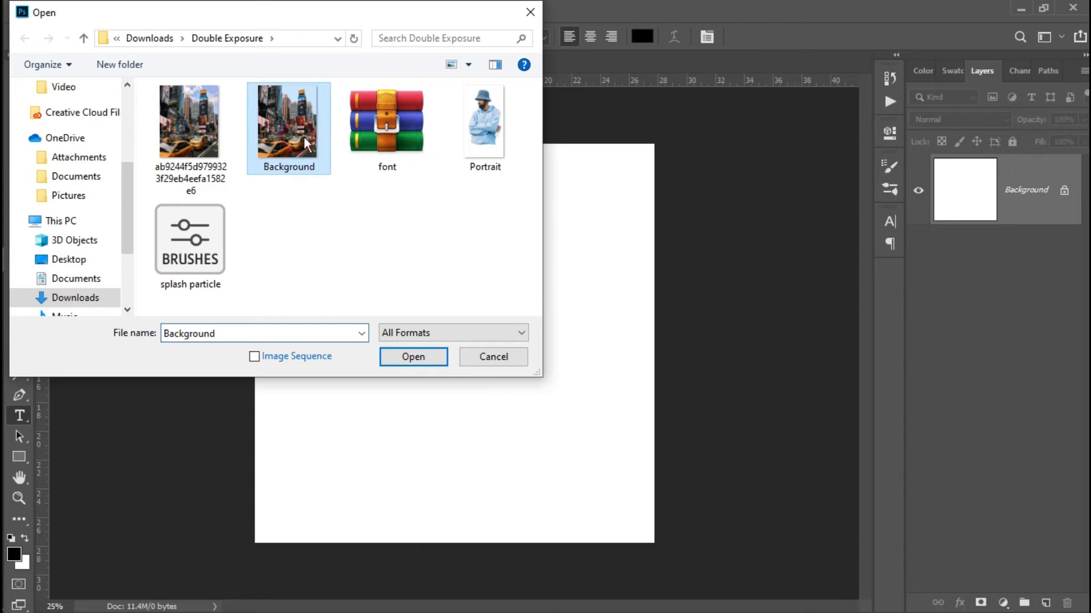
{"action": "left_click", "coordinate": [499, 151], "text": "ctrl"}
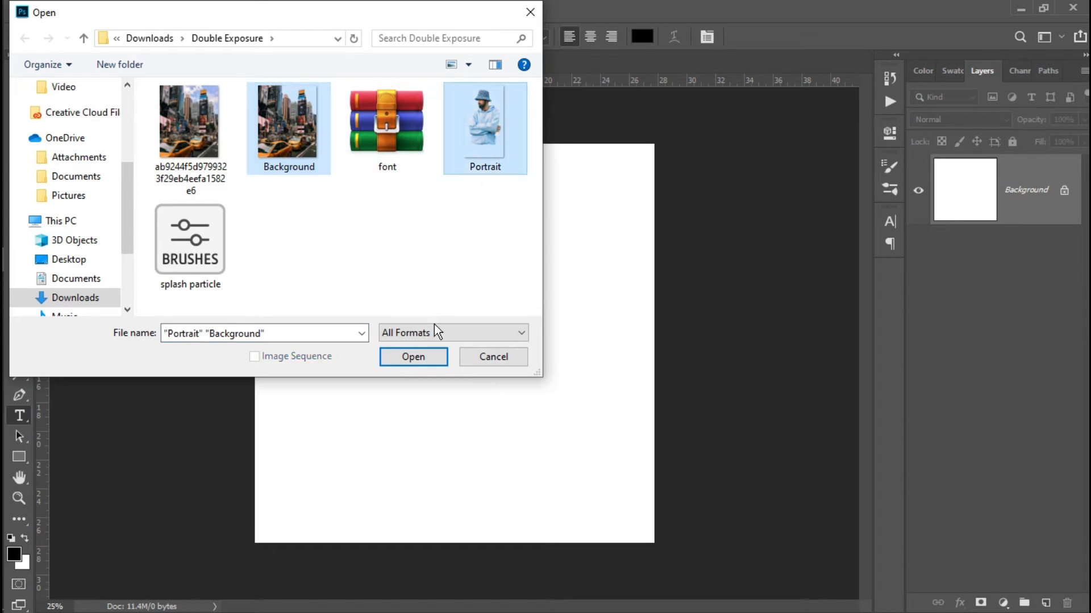
{"action": "left_click", "coordinate": [421, 358]}
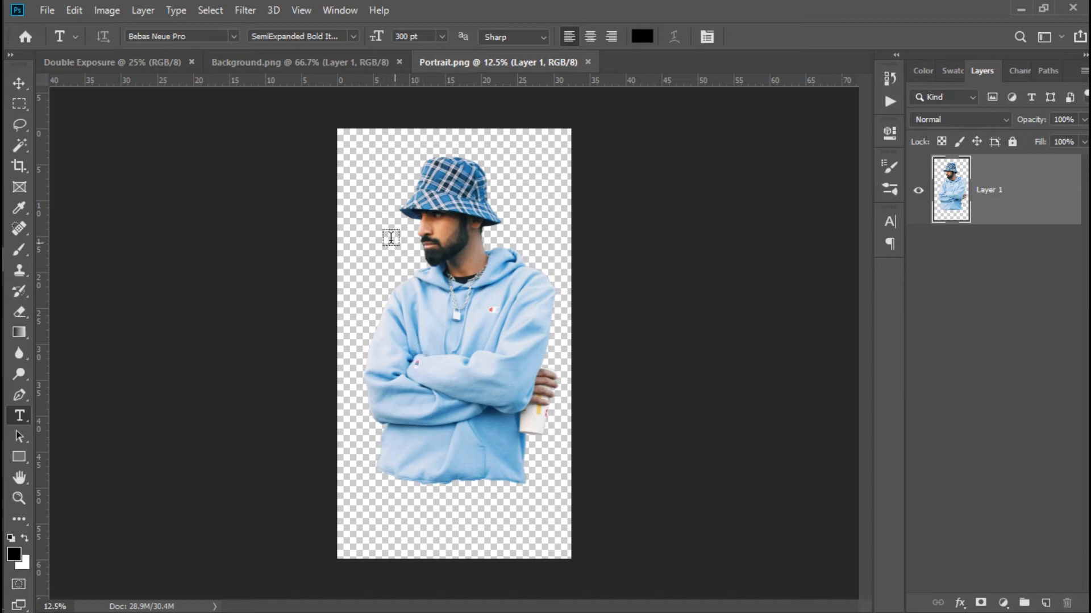
Copy the cut-out man from the Portrait image into the Double Exposure document with the Move tool.
{"action": "left_click", "coordinate": [19, 84]}
{"action": "left_click_drag", "start_coordinate": [444, 226], "coordinate": [455, 317]}
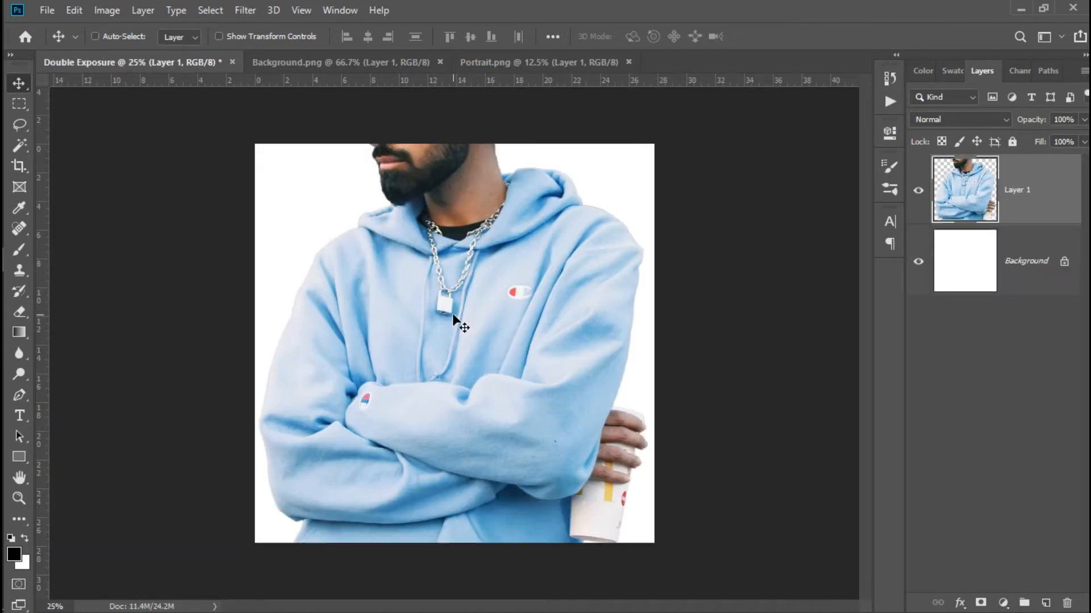
{"action": "key", "text": "ctrl+minus"}
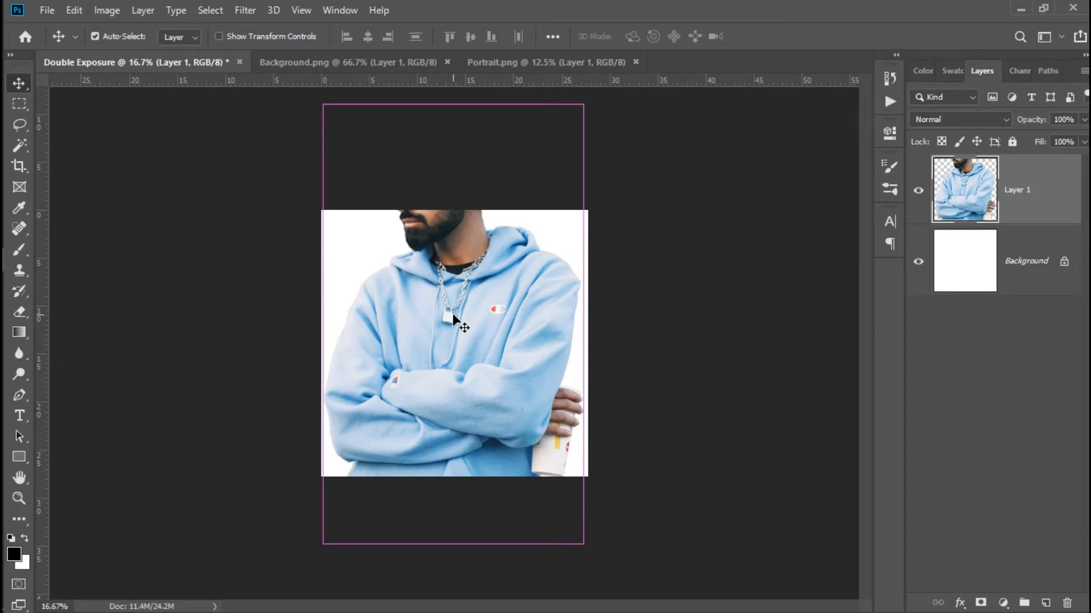
Scale the portrait layer to about 56% and place it so the torso meets the canvas's lower edge.
{"action": "key", "text": "ctrl+t"}
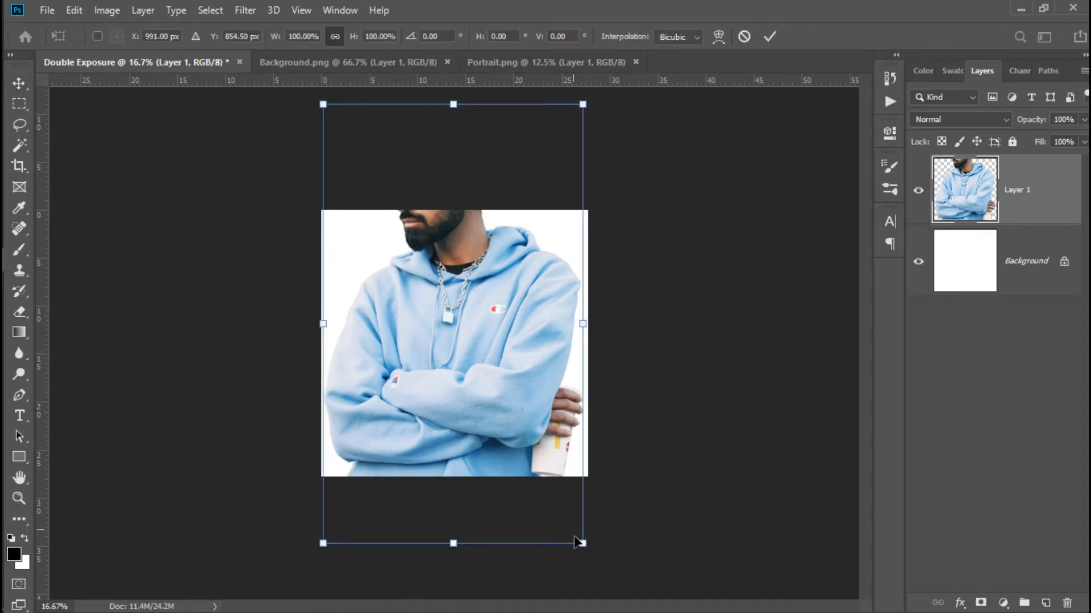
{"action": "left_click_drag", "start_coordinate": [567, 487], "coordinate": [455, 397]}
{"action": "left_click_drag", "start_coordinate": [399, 249], "coordinate": [502, 385]}
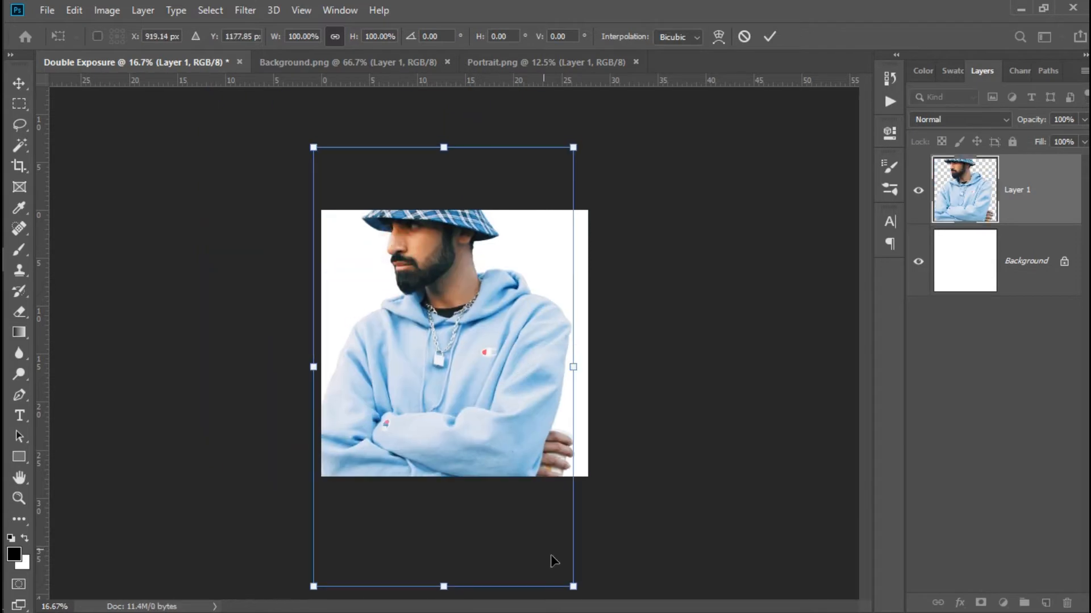
{"action": "left_click_drag", "start_coordinate": [570, 517], "coordinate": [462, 401]}
{"action": "left_click_drag", "start_coordinate": [419, 307], "coordinate": [447, 343]}
{"action": "left_click_drag", "start_coordinate": [391, 279], "coordinate": [388, 271]}
{"action": "left_click_drag", "start_coordinate": [444, 296], "coordinate": [448, 299]}
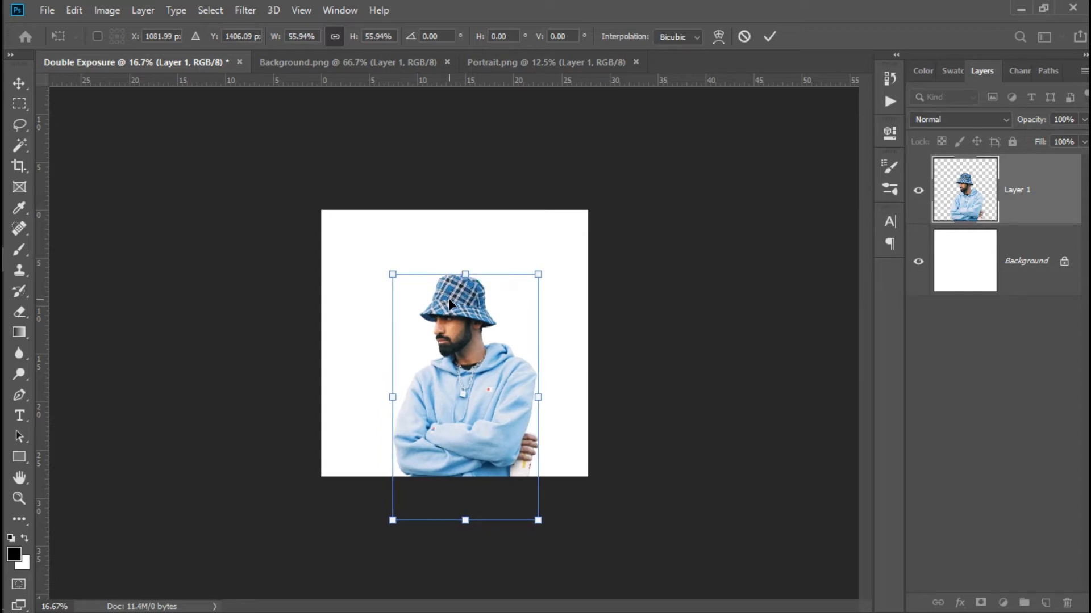
{"action": "left_click", "coordinate": [762, 42]}
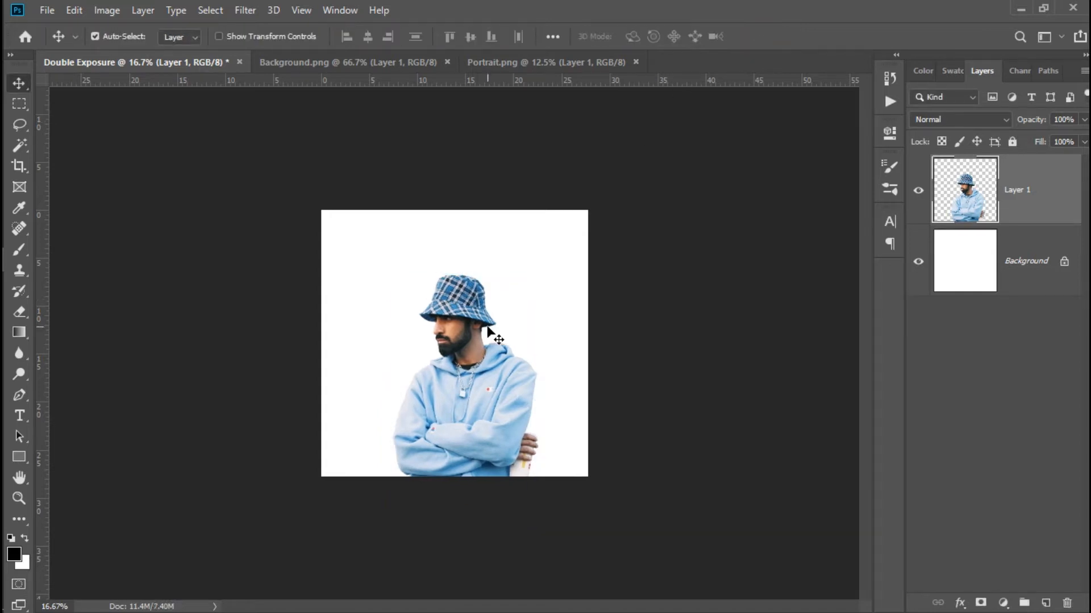
Center the portrait layer horizontally on the canvas, using a selection of the whole canvas, and deselect.
{"action": "key", "text": "ctrl+a"}
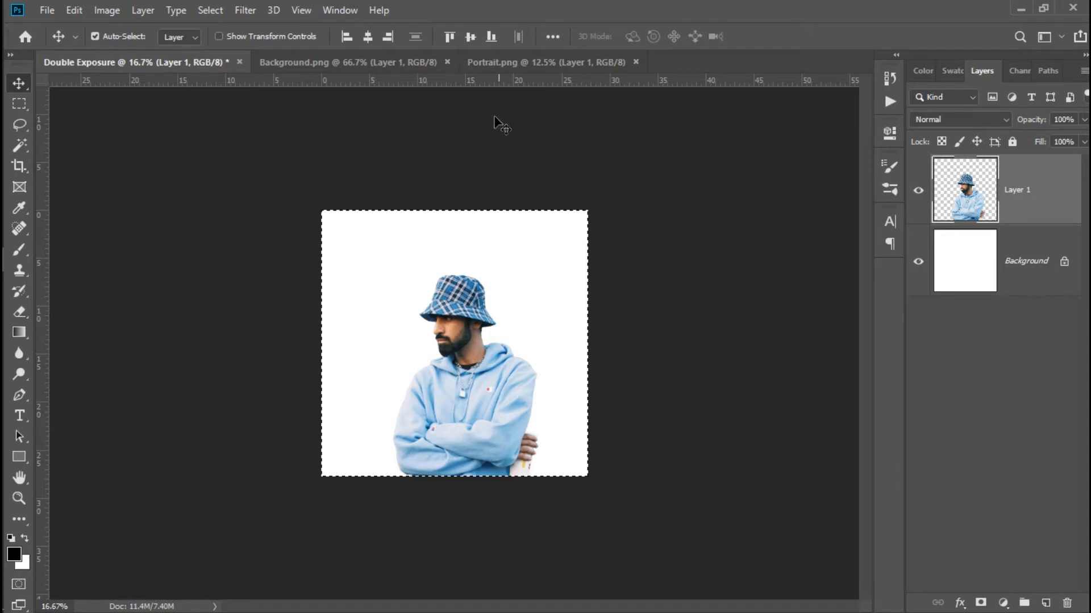
{"action": "left_click", "coordinate": [366, 37]}
{"action": "key", "text": "ctrl+d"}
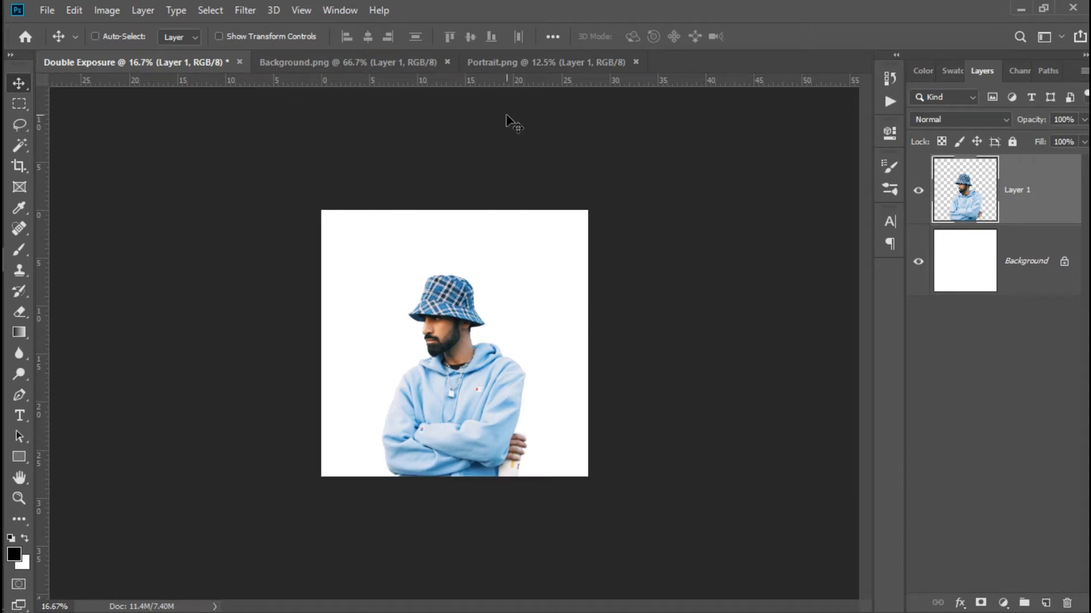
{"action": "key", "text": "ctrl+0"}
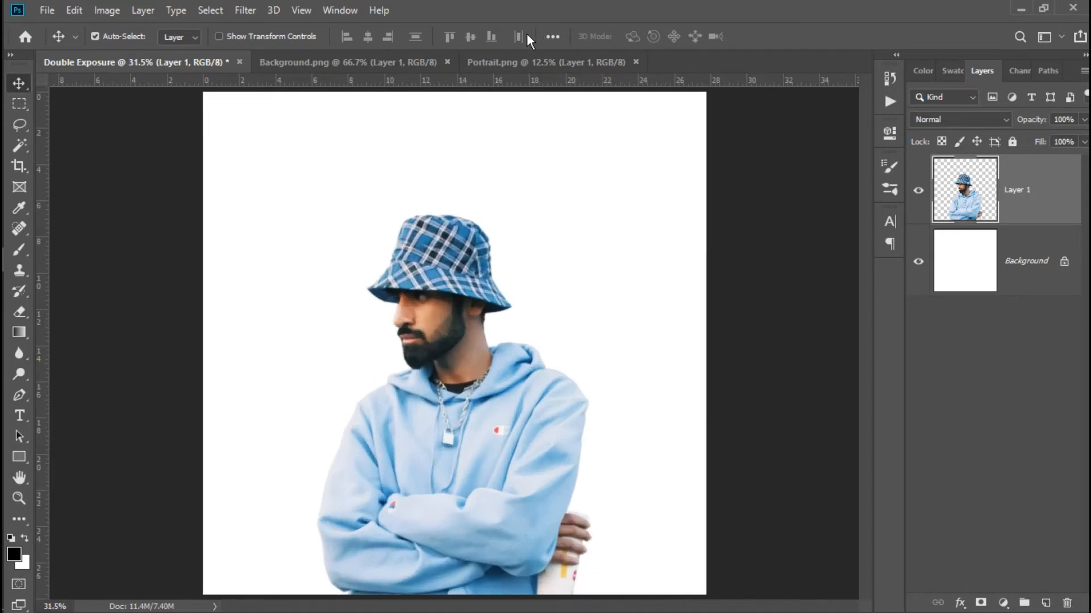
Copy the city street picture from the Background image into the Double Exposure document, over the portrait.
{"action": "left_click", "coordinate": [503, 58]}
{"action": "left_click", "coordinate": [413, 67]}
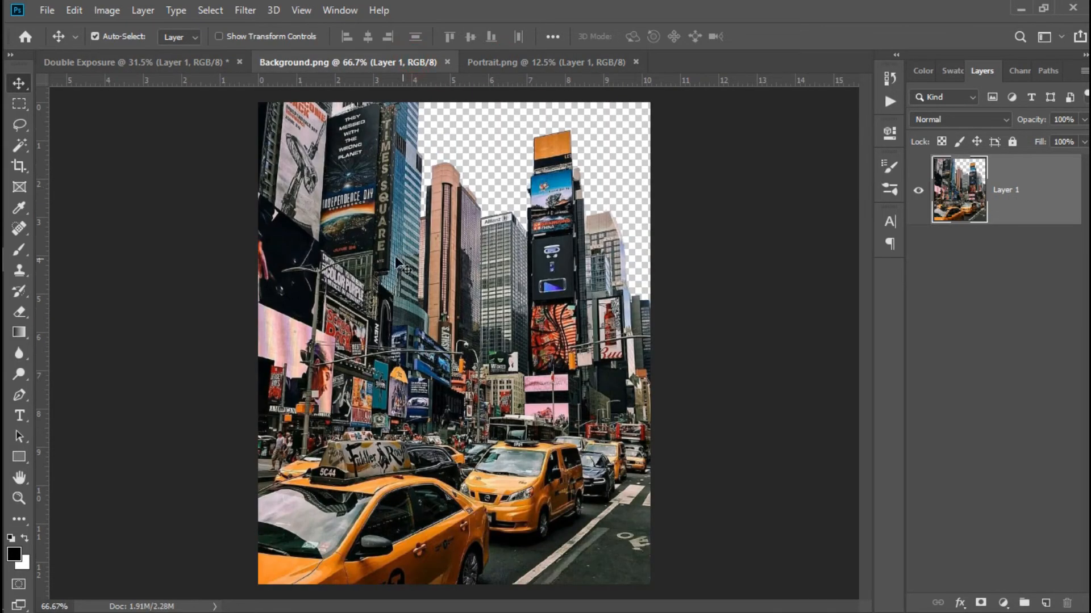
{"action": "left_click_drag", "start_coordinate": [391, 253], "coordinate": [518, 398]}
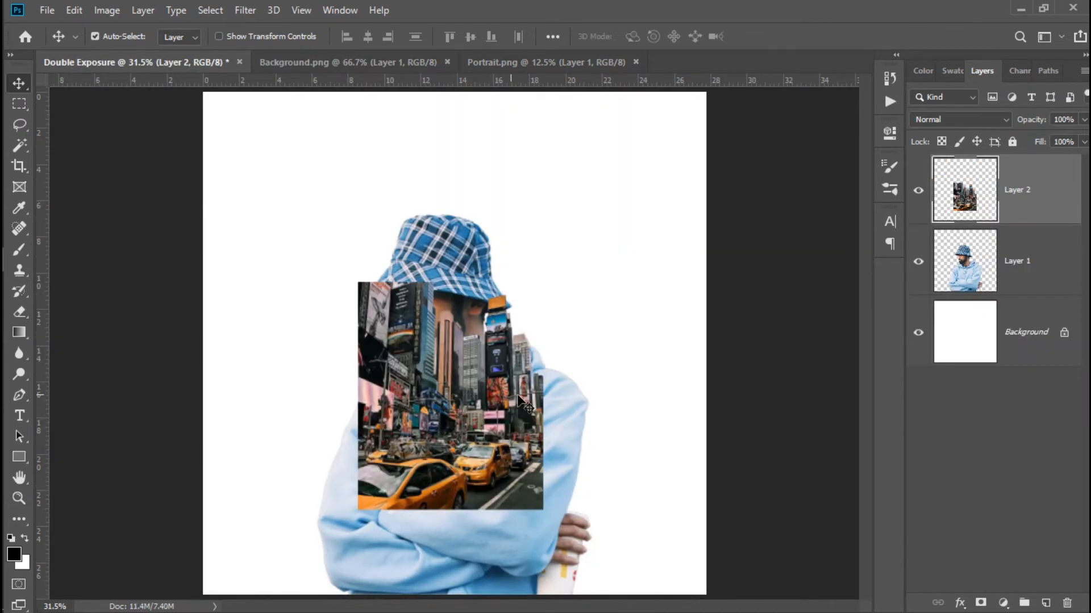
Scale the city layer to about 208% and center it horizontally so it covers the man down to the canvas's lower edge.
{"action": "key", "text": "ctrl+t"}
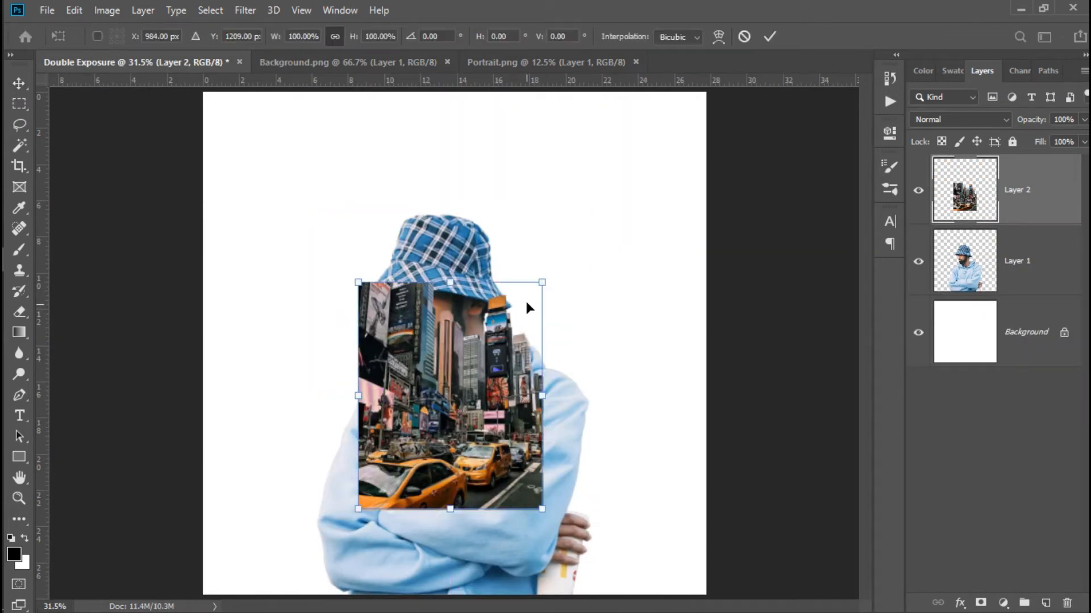
{"action": "left_click_drag", "start_coordinate": [543, 280], "coordinate": [621, 183]}
{"action": "left_click_drag", "start_coordinate": [519, 316], "coordinate": [479, 431]}
{"action": "left_click_drag", "start_coordinate": [586, 291], "coordinate": [628, 205]}
{"action": "left_click_drag", "start_coordinate": [519, 359], "coordinate": [483, 336]}
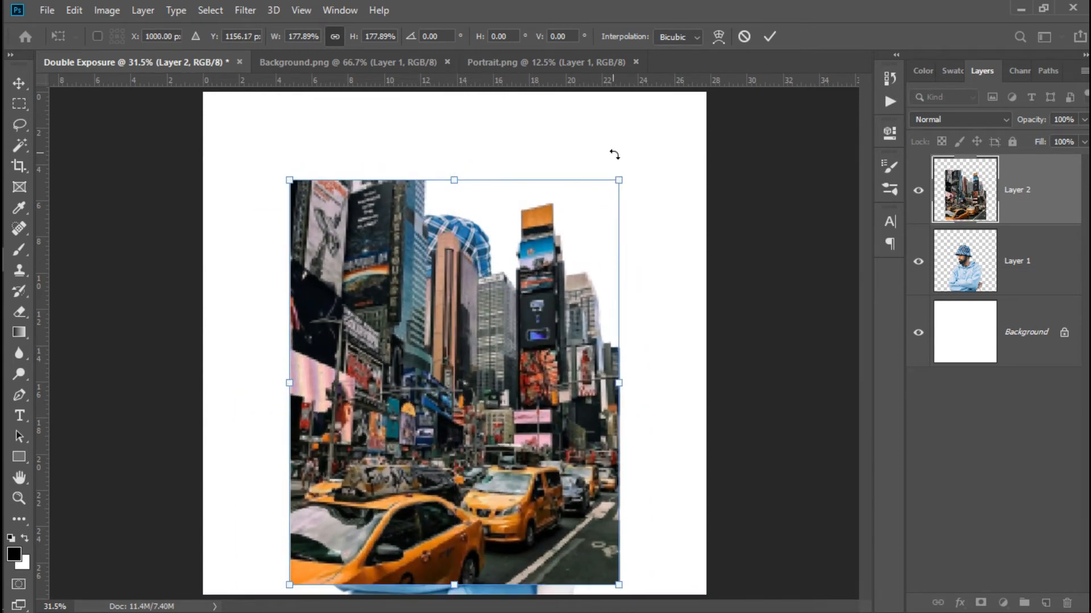
{"action": "left_click_drag", "start_coordinate": [623, 183], "coordinate": [677, 107]}
{"action": "mouse_move", "coordinate": [554, 271]}
{"action": "left_mouse_down"}
{"action": "mouse_move", "coordinate": [555, 297]}
{"action": "mouse_move", "coordinate": [540, 283]}
{"action": "left_mouse_up"}
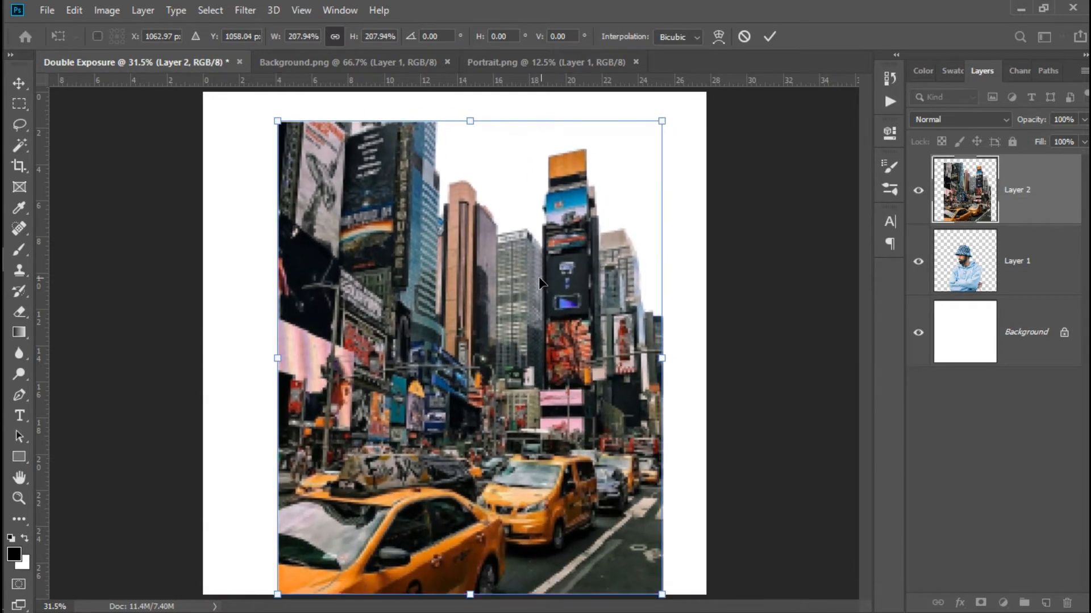
{"action": "left_click_drag", "start_coordinate": [460, 265], "coordinate": [444, 265]}
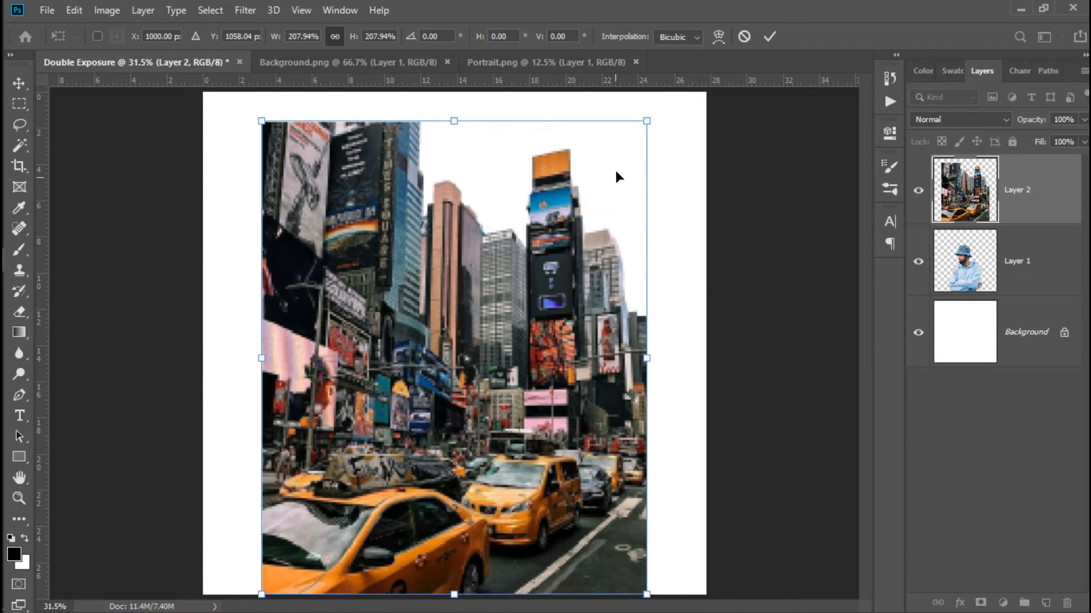
{"action": "left_click", "coordinate": [770, 36]}
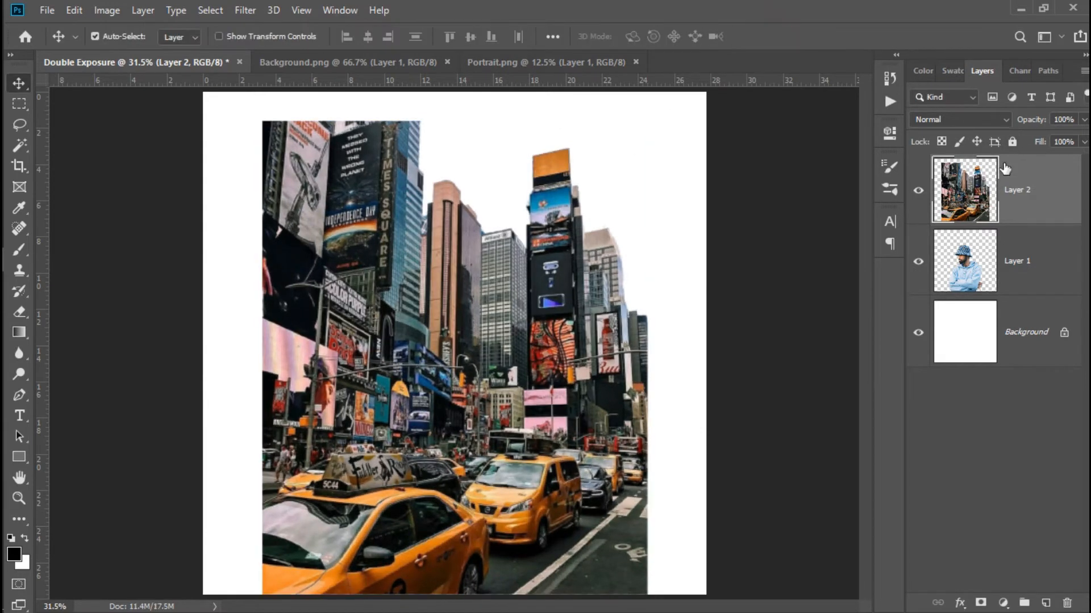
Clip the city layer to the portrait layer and shift it down and left within the man's silhouette.
{"action": "right_click", "coordinate": [1033, 192]}
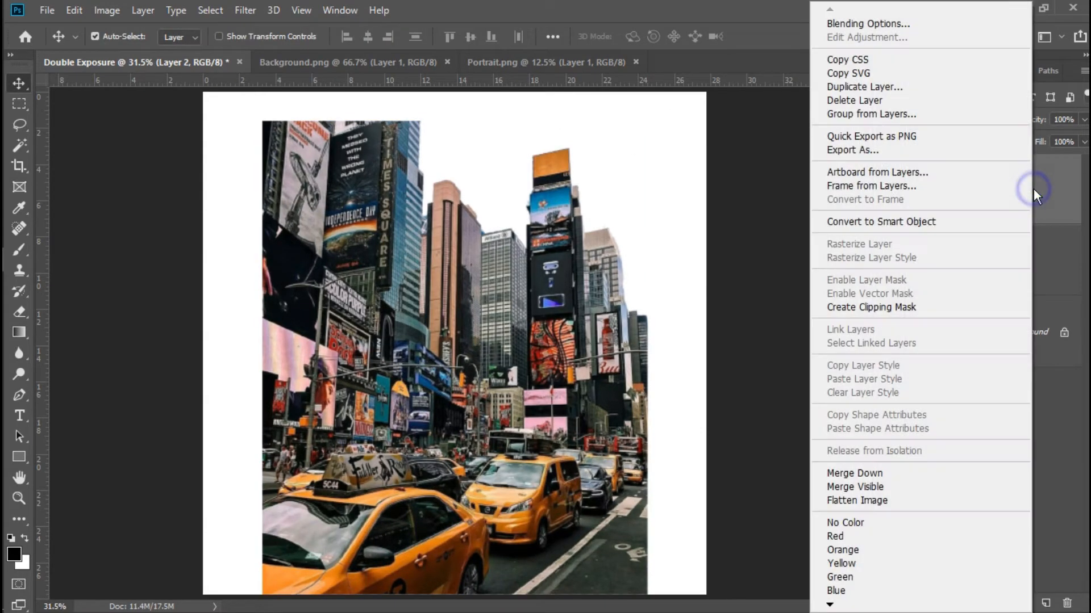
{"action": "left_click", "coordinate": [897, 307]}
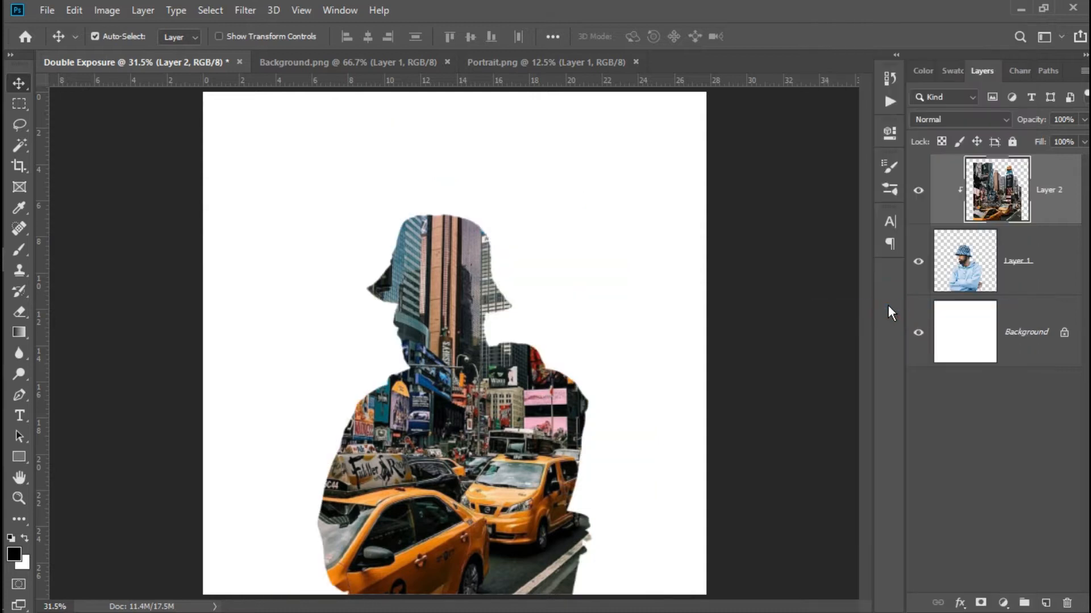
{"action": "left_click_drag", "start_coordinate": [497, 405], "coordinate": [439, 463]}
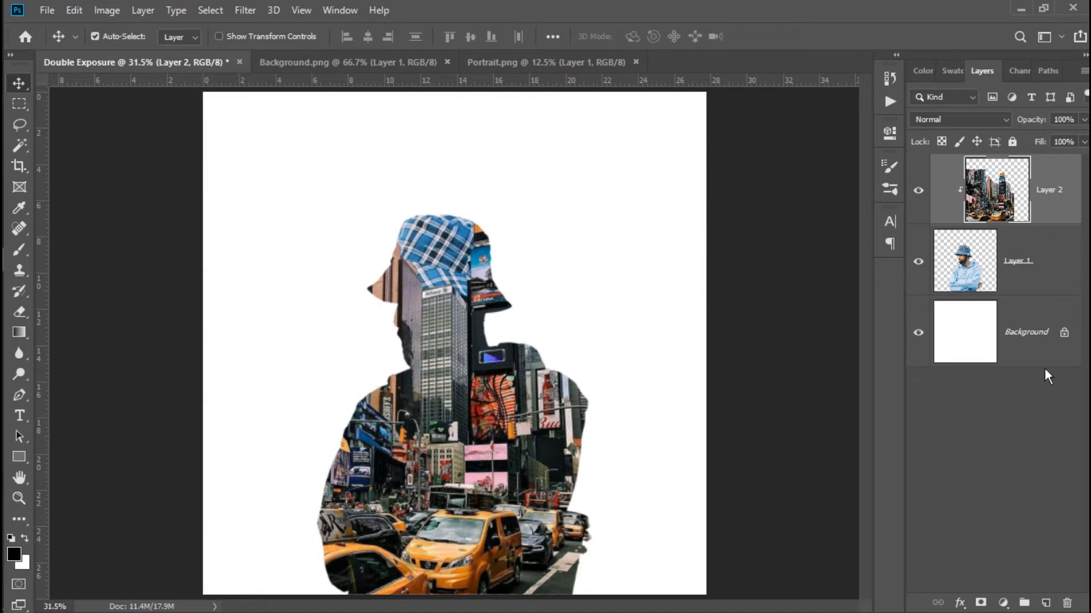
Add a new layer on top and paint white over the upper plaid hat with a soft 150 px brush.
{"action": "left_click", "coordinate": [1046, 603]}
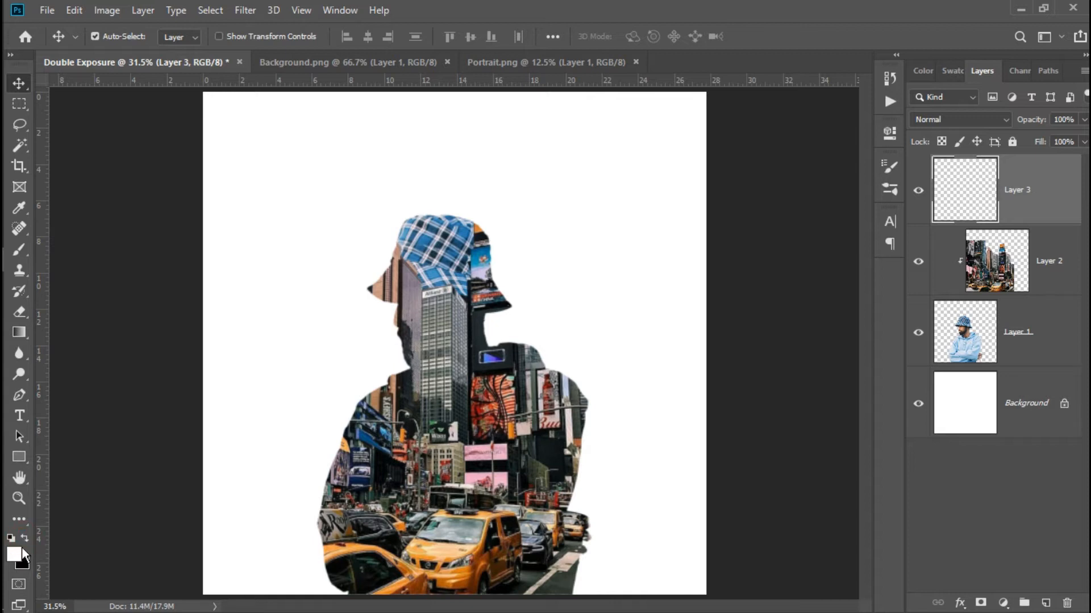
{"action": "left_click", "coordinate": [19, 250]}
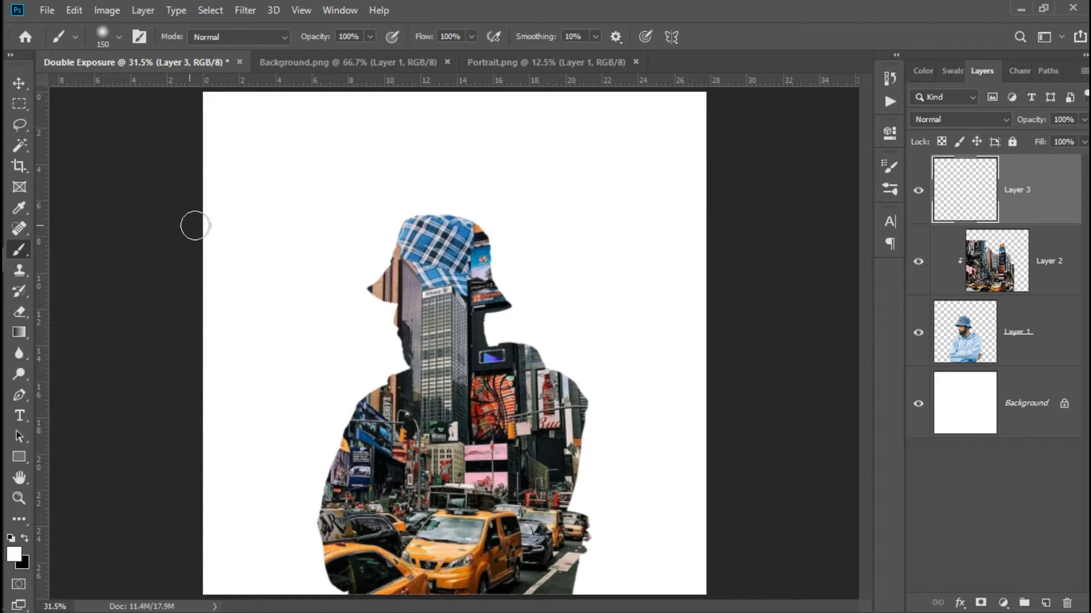
{"action": "right_click", "coordinate": [391, 203], "text": "alt"}
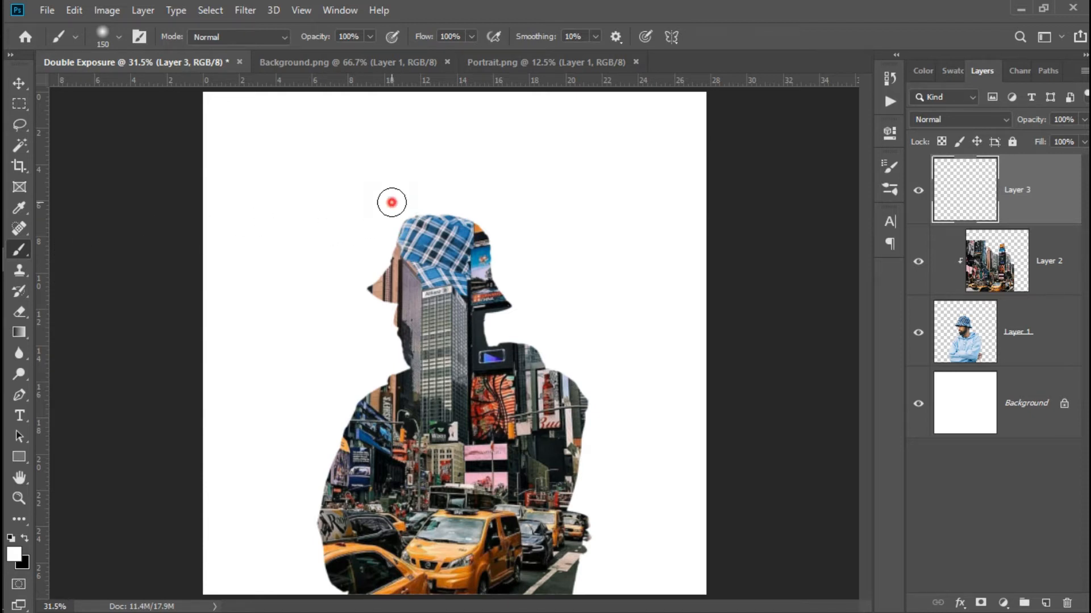
{"action": "right_click", "coordinate": [385, 202], "text": "alt"}
{"action": "mouse_move", "coordinate": [398, 218]}
{"action": "left_mouse_down"}
{"action": "mouse_move", "coordinate": [438, 239]}
{"action": "mouse_move", "coordinate": [420, 203]}
{"action": "mouse_move", "coordinate": [433, 254]}
{"action": "mouse_move", "coordinate": [434, 192]}
{"action": "mouse_move", "coordinate": [451, 245]}
{"action": "mouse_move", "coordinate": [451, 209]}
{"action": "mouse_move", "coordinate": [440, 263]}
{"action": "left_mouse_up"}
{"action": "key", "text": "ctrl+z"}
Shrink the brush to 70 px and paint white over the plaid on the hat's upper left side.
{"action": "key", "text": "ctrl+plus"}
{"action": "key", "text": "ctrl+plus"}
{"action": "key", "text": "ctrl+plus"}
{"action": "key", "text": "ctrl+plus"}
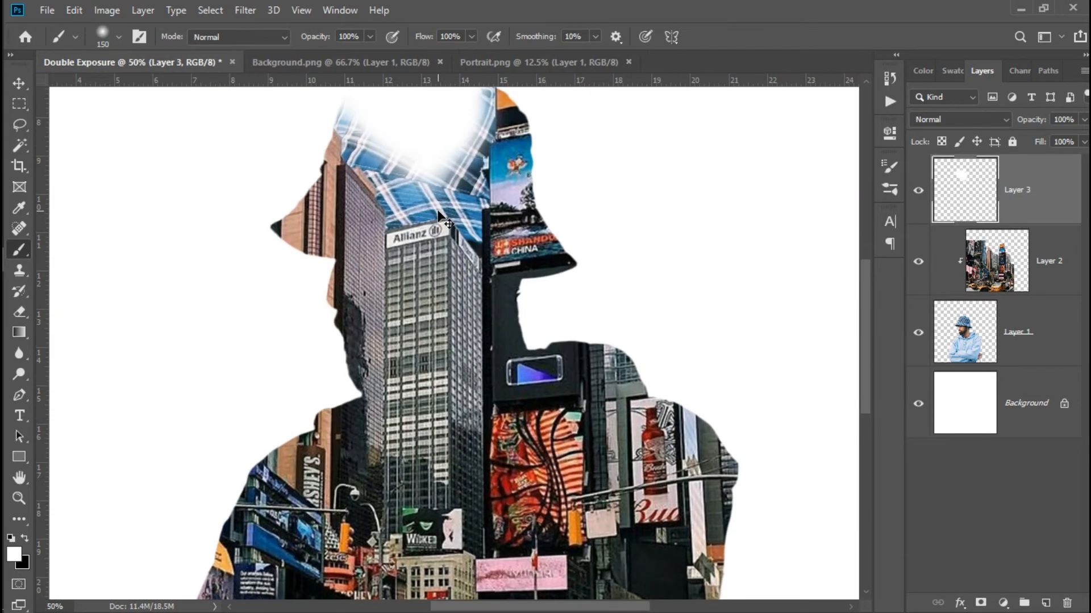
{"action": "scroll", "coordinate": [438, 211], "scroll_direction": "up", "scroll_amount": 5}
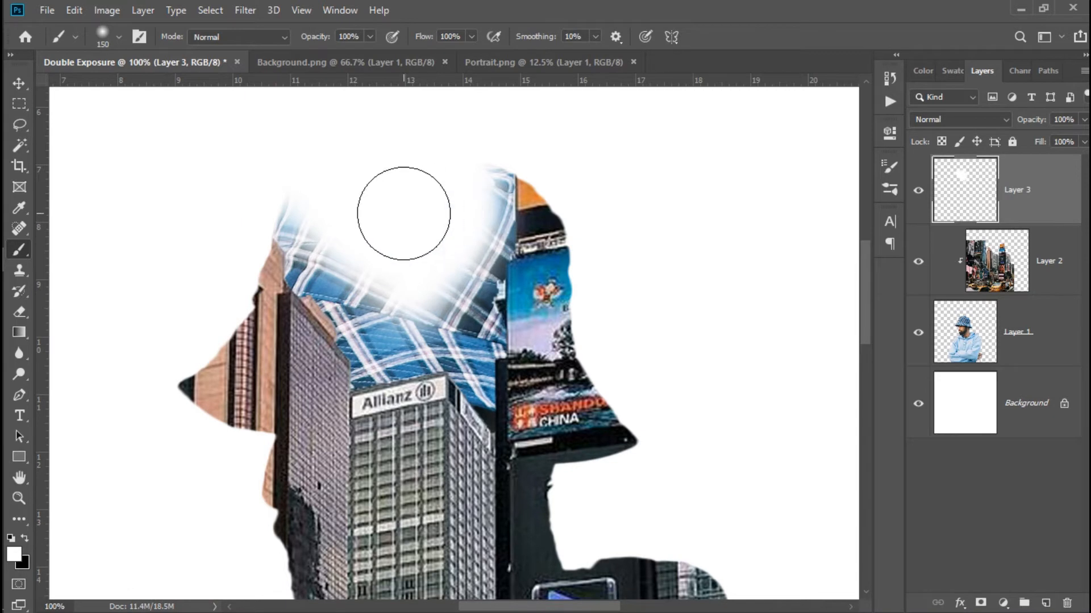
{"action": "key", "text": "bracketleft"}
{"action": "key", "text": "bracketleft"}
{"action": "key", "text": "bracketleft"}
{"action": "key", "text": "bracketleft"}
{"action": "key", "text": "bracketleft"}
{"action": "key", "text": "bracketleft"}
{"action": "key", "text": "bracketleft"}
{"action": "key", "text": "bracketleft"}
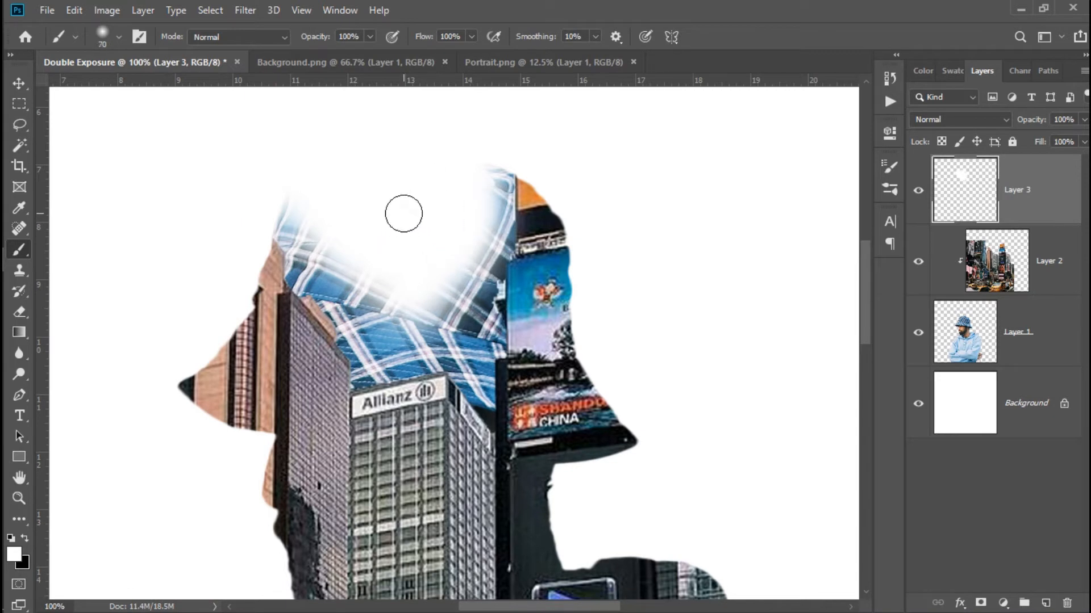
{"action": "left_click", "coordinate": [299, 197]}
{"action": "mouse_move", "coordinate": [333, 250]}
{"action": "left_mouse_down"}
{"action": "mouse_move", "coordinate": [302, 240]}
{"action": "mouse_move", "coordinate": [287, 199]}
{"action": "left_mouse_up"}
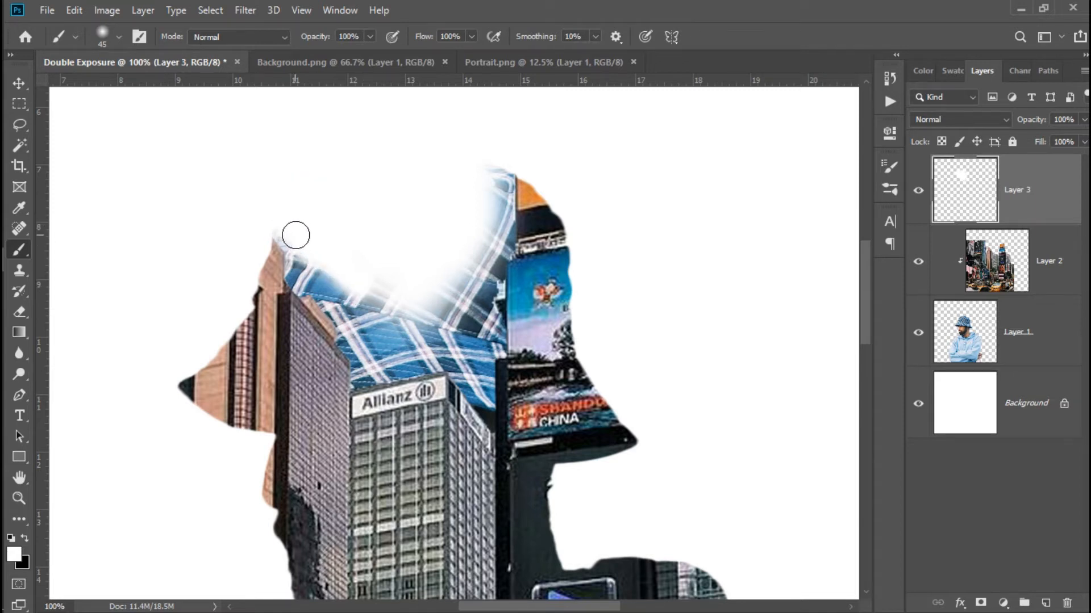
Paint white over the remaining plaid down to the rooftops using a 15 px brush, and clear leftover specks with a 50 px brush.
{"action": "mouse_move", "coordinate": [293, 232]}
{"action": "left_mouse_down"}
{"action": "mouse_move", "coordinate": [304, 273]}
{"action": "mouse_move", "coordinate": [336, 298]}
{"action": "mouse_move", "coordinate": [372, 369]}
{"action": "mouse_move", "coordinate": [455, 355]}
{"action": "mouse_move", "coordinate": [479, 381]}
{"action": "mouse_move", "coordinate": [488, 317]}
{"action": "mouse_move", "coordinate": [445, 319]}
{"action": "mouse_move", "coordinate": [438, 327]}
{"action": "mouse_move", "coordinate": [469, 329]}
{"action": "mouse_move", "coordinate": [448, 355]}
{"action": "mouse_move", "coordinate": [392, 362]}
{"action": "mouse_move", "coordinate": [457, 347]}
{"action": "mouse_move", "coordinate": [377, 346]}
{"action": "mouse_move", "coordinate": [357, 285]}
{"action": "mouse_move", "coordinate": [359, 299]}
{"action": "mouse_move", "coordinate": [333, 268]}
{"action": "mouse_move", "coordinate": [422, 310]}
{"action": "mouse_move", "coordinate": [416, 316]}
{"action": "mouse_move", "coordinate": [490, 241]}
{"action": "mouse_move", "coordinate": [486, 253]}
{"action": "mouse_move", "coordinate": [487, 173]}
{"action": "mouse_move", "coordinate": [494, 192]}
{"action": "mouse_move", "coordinate": [496, 173]}
{"action": "mouse_move", "coordinate": [500, 236]}
{"action": "mouse_move", "coordinate": [475, 295]}
{"action": "mouse_move", "coordinate": [474, 267]}
{"action": "mouse_move", "coordinate": [465, 311]}
{"action": "mouse_move", "coordinate": [487, 287]}
{"action": "mouse_move", "coordinate": [499, 199]}
{"action": "mouse_move", "coordinate": [483, 301]}
{"action": "mouse_move", "coordinate": [482, 316]}
{"action": "mouse_move", "coordinate": [489, 274]}
{"action": "mouse_move", "coordinate": [491, 347]}
{"action": "left_mouse_up"}
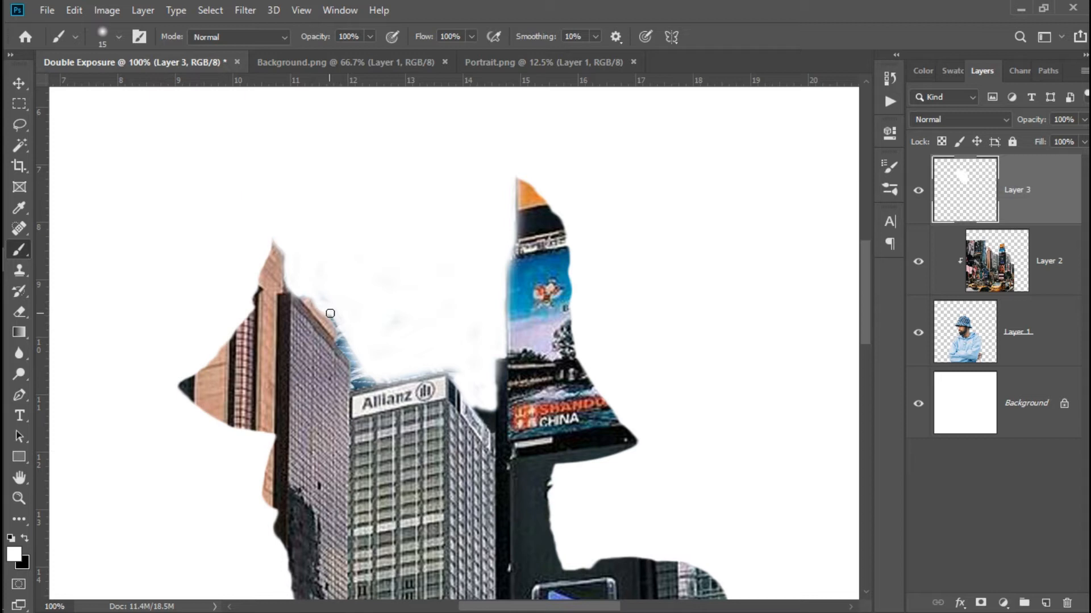
{"action": "left_click_drag", "start_coordinate": [339, 326], "coordinate": [343, 337]}
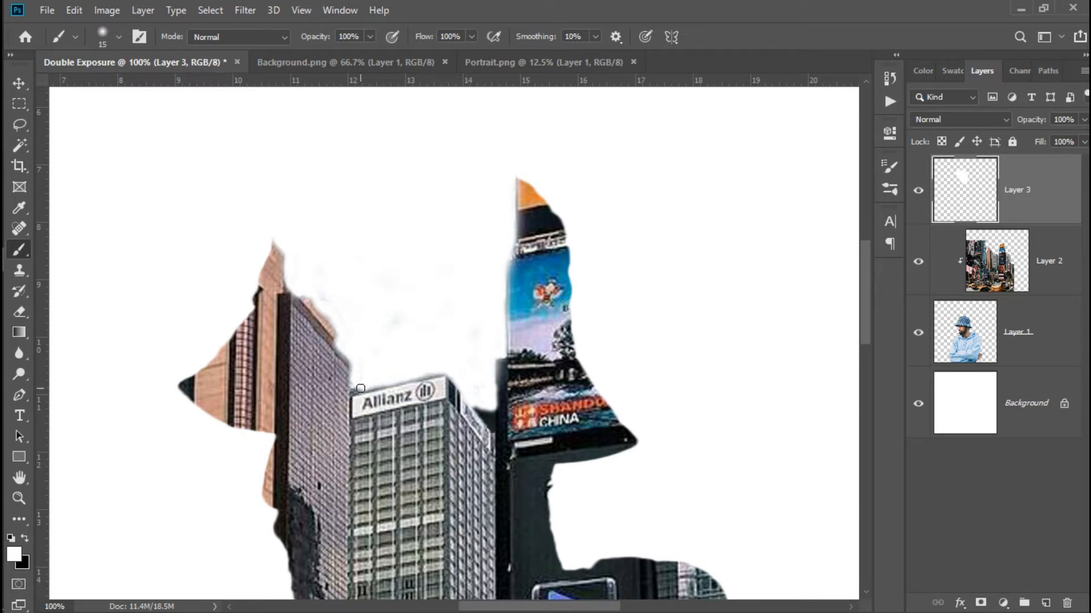
{"action": "key", "text": "bracketright"}
{"action": "key", "text": "bracketright"}
{"action": "key", "text": "bracketright"}
{"action": "key", "text": "bracketright"}
{"action": "key", "text": "bracketright"}
{"action": "key", "text": "bracketright"}
{"action": "key", "text": "bracketright"}
{"action": "mouse_move", "coordinate": [401, 304]}
{"action": "left_mouse_down"}
{"action": "mouse_move", "coordinate": [401, 354]}
{"action": "mouse_move", "coordinate": [319, 270]}
{"action": "mouse_move", "coordinate": [342, 297]}
{"action": "mouse_move", "coordinate": [451, 317]}
{"action": "left_mouse_up"}
{"action": "left_click", "coordinate": [437, 221]}
{"action": "key", "text": "ctrl+0"}
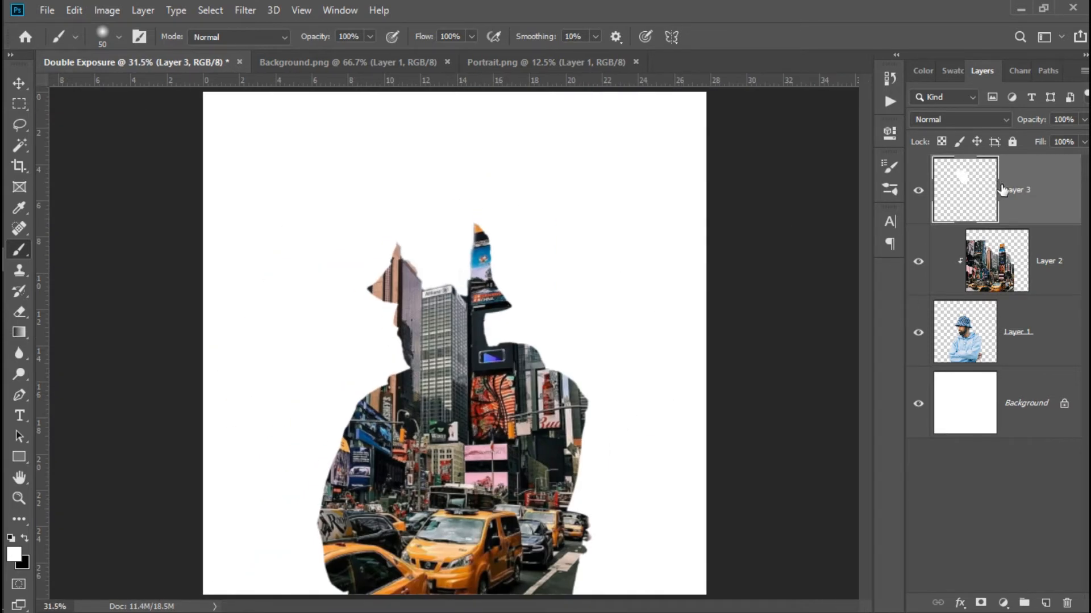
Add a hide-all black layer mask to the clipped city layer, Layer 2.
{"action": "left_click", "coordinate": [994, 273]}
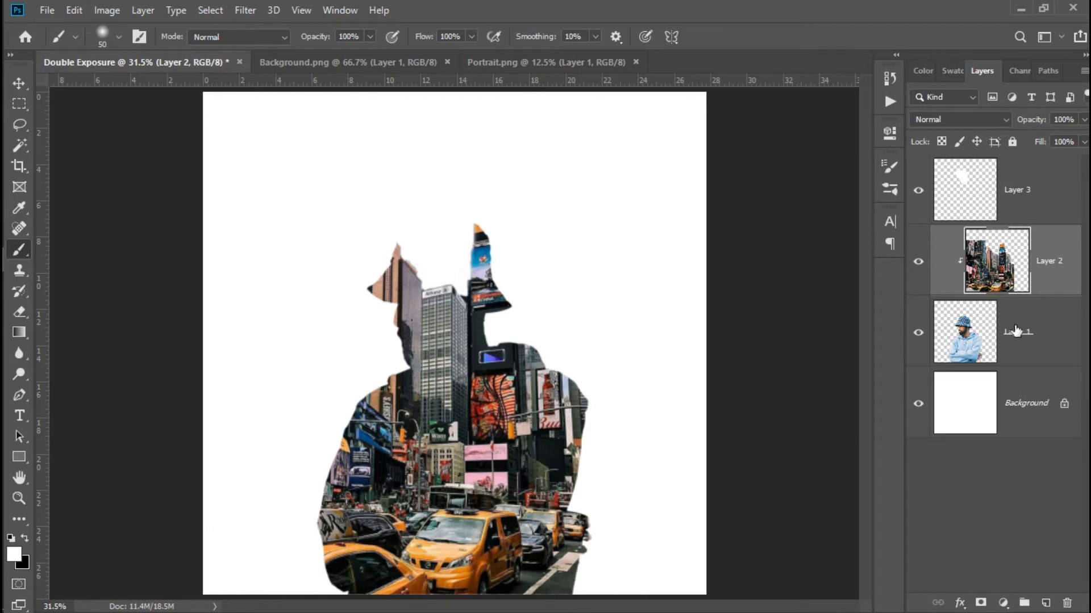
{"action": "left_click", "coordinate": [990, 344]}
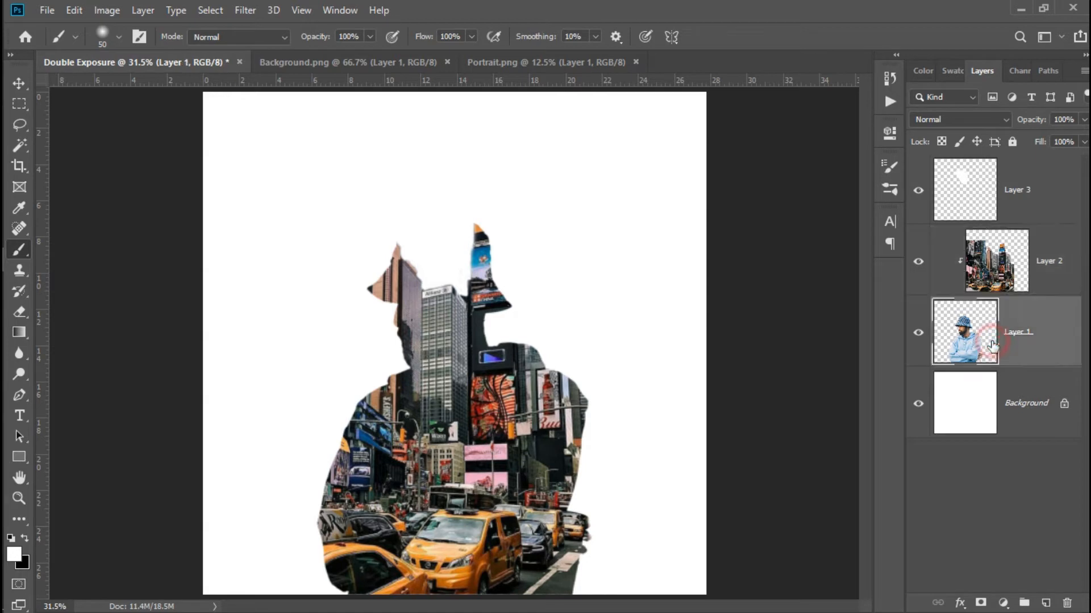
{"action": "left_click", "coordinate": [1055, 266]}
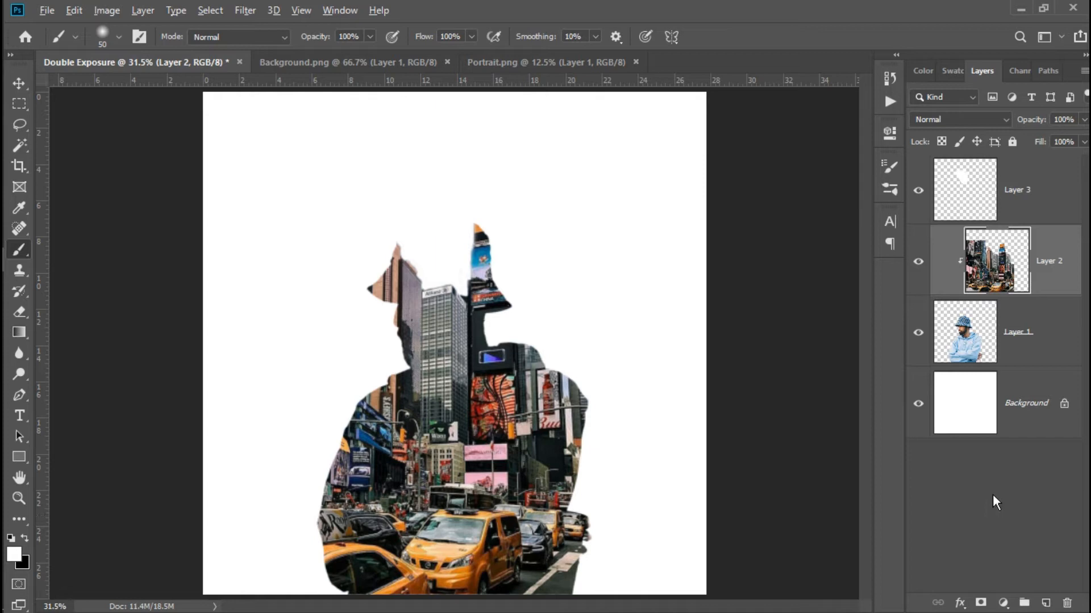
{"action": "left_click", "coordinate": [981, 603], "text": "alt"}
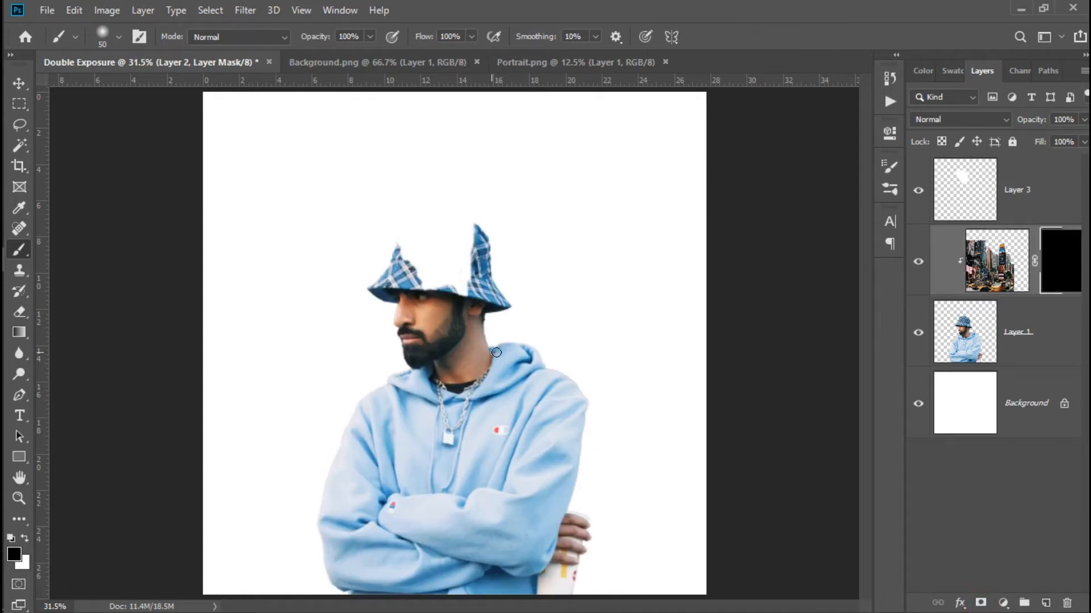
Set the brush opacity to 65% and the flow to 75%.
{"action": "left_click", "coordinate": [373, 37]}
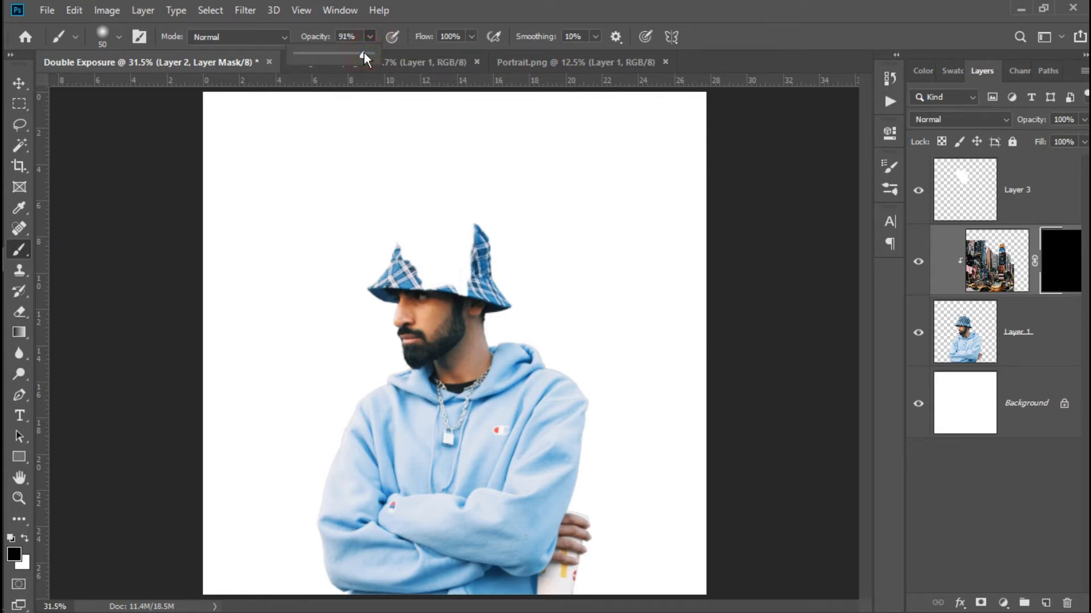
{"action": "left_click_drag", "start_coordinate": [348, 53], "coordinate": [346, 53]}
{"action": "left_click", "coordinate": [471, 36]}
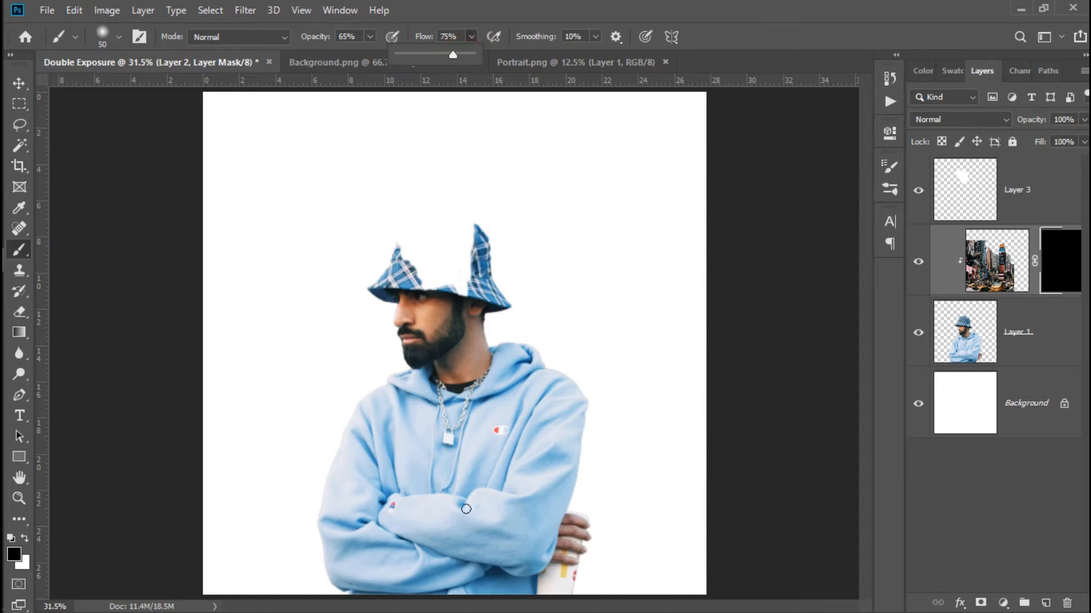
{"action": "left_click", "coordinate": [522, 7]}
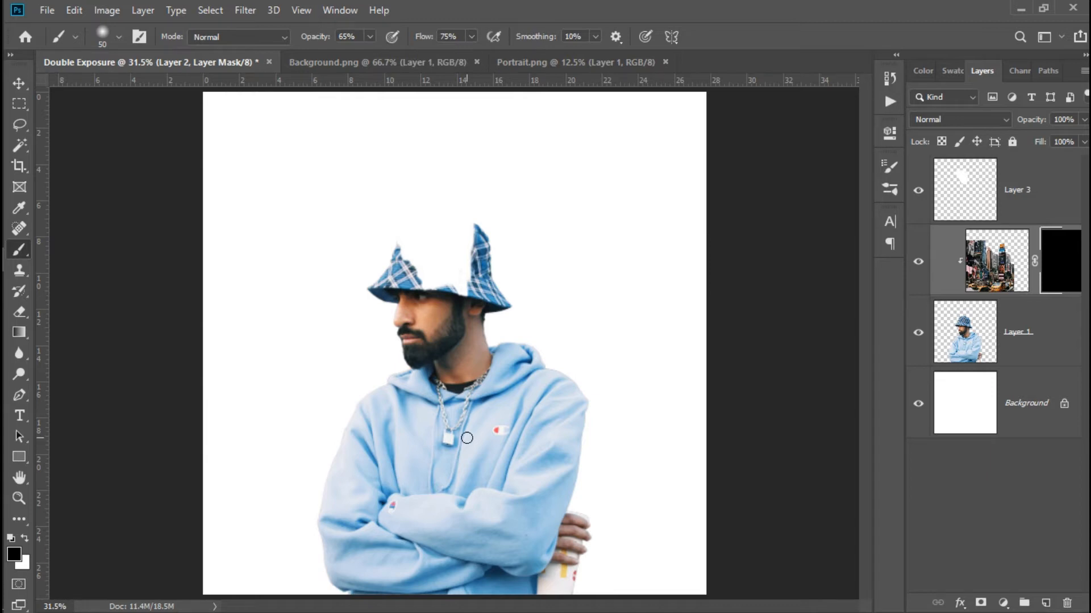
Paint white on the city layer's mask over the back of the hat, head and neck with a 400 px brush.
{"action": "key", "text": "bracketright"}
{"action": "key", "text": "bracketright"}
{"action": "key", "text": "bracketright"}
{"action": "key", "text": "bracketright"}
{"action": "key", "text": "bracketright"}
{"action": "key", "text": "bracketright"}
{"action": "key", "text": "bracketright"}
{"action": "key", "text": "bracketright"}
{"action": "key", "text": "bracketright"}
{"action": "key", "text": "bracketright"}
{"action": "left_click_drag", "start_coordinate": [499, 227], "coordinate": [498, 273]}
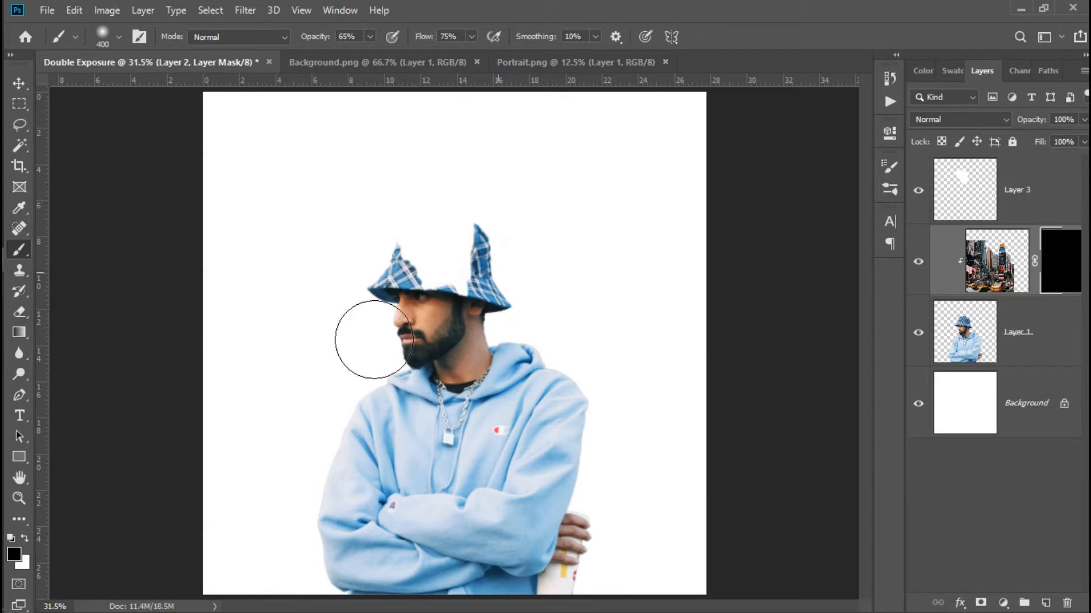
{"action": "left_click", "coordinate": [25, 538]}
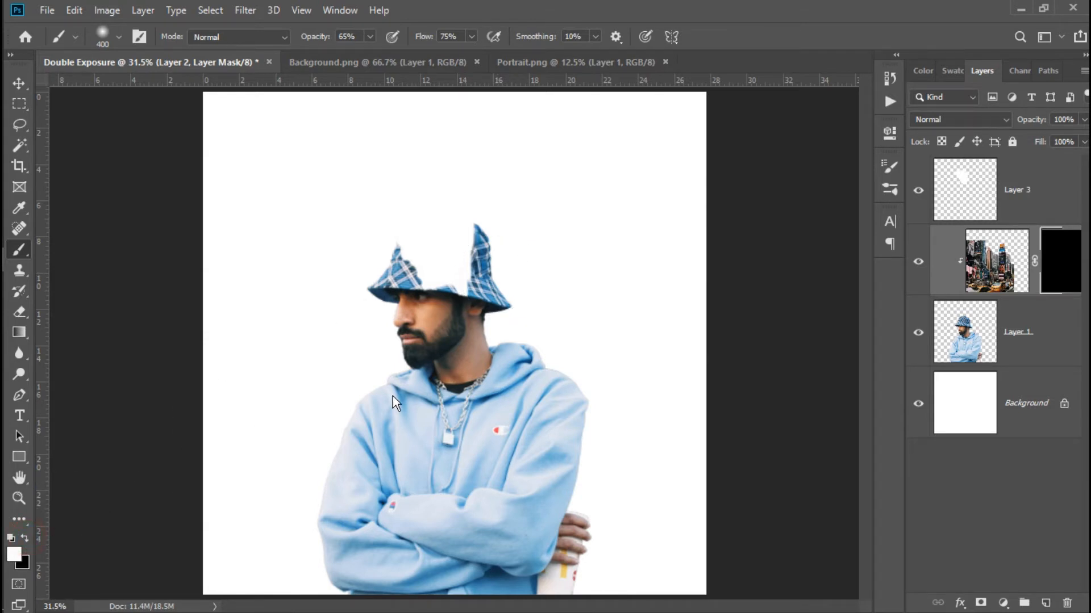
{"action": "mouse_move", "coordinate": [499, 232]}
{"action": "left_mouse_down"}
{"action": "mouse_move", "coordinate": [489, 293]}
{"action": "mouse_move", "coordinate": [485, 262]}
{"action": "mouse_move", "coordinate": [486, 296]}
{"action": "mouse_move", "coordinate": [485, 266]}
{"action": "mouse_move", "coordinate": [490, 320]}
{"action": "mouse_move", "coordinate": [490, 226]}
{"action": "mouse_move", "coordinate": [483, 362]}
{"action": "left_mouse_up"}
Reveal the city over the chest and along the hoodie's lower edge by painting white on the mask with a 200 px brush.
{"action": "key", "text": "bracketleft"}
{"action": "key", "text": "bracketleft"}
{"action": "mouse_move", "coordinate": [469, 377]}
{"action": "left_mouse_down"}
{"action": "mouse_move", "coordinate": [440, 401]}
{"action": "mouse_move", "coordinate": [414, 405]}
{"action": "mouse_move", "coordinate": [399, 457]}
{"action": "mouse_move", "coordinate": [415, 425]}
{"action": "mouse_move", "coordinate": [407, 470]}
{"action": "mouse_move", "coordinate": [463, 467]}
{"action": "mouse_move", "coordinate": [481, 441]}
{"action": "mouse_move", "coordinate": [455, 449]}
{"action": "mouse_move", "coordinate": [467, 448]}
{"action": "mouse_move", "coordinate": [472, 466]}
{"action": "mouse_move", "coordinate": [508, 409]}
{"action": "mouse_move", "coordinate": [480, 431]}
{"action": "left_mouse_up"}
{"action": "left_click_drag", "start_coordinate": [372, 581], "coordinate": [512, 591]}
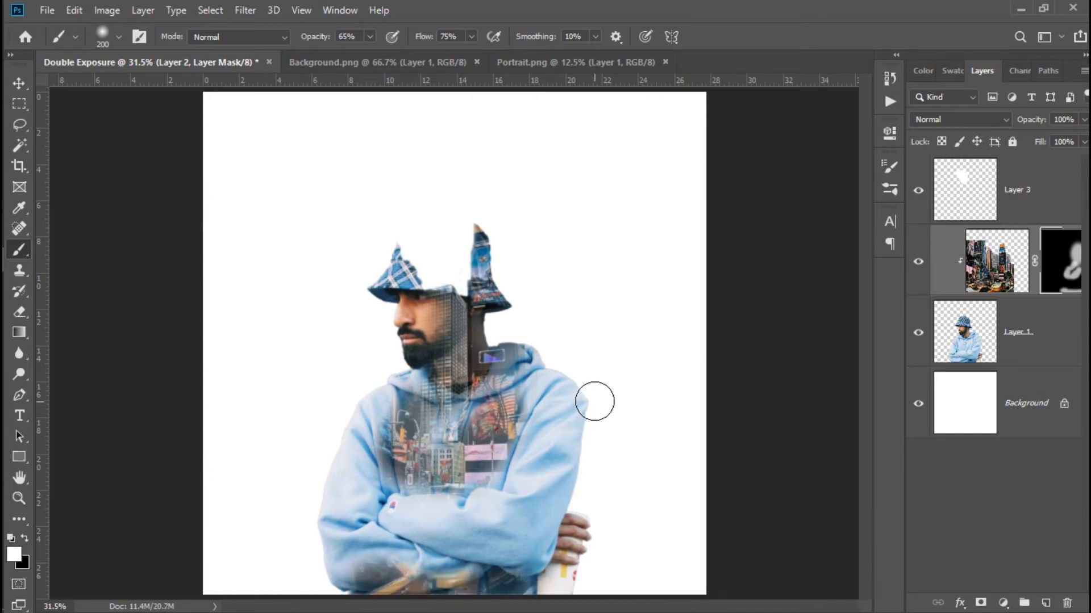
Paint white on the mask over the outer edge of the right-hand sleeve, the left-hand elbow and the left side of the chest.
{"action": "mouse_move", "coordinate": [587, 384]}
{"action": "left_mouse_down"}
{"action": "mouse_move", "coordinate": [592, 444]}
{"action": "mouse_move", "coordinate": [578, 487]}
{"action": "mouse_move", "coordinate": [597, 450]}
{"action": "mouse_move", "coordinate": [590, 471]}
{"action": "mouse_move", "coordinate": [595, 412]}
{"action": "mouse_move", "coordinate": [589, 480]}
{"action": "mouse_move", "coordinate": [591, 397]}
{"action": "left_mouse_up"}
{"action": "mouse_move", "coordinate": [310, 514]}
{"action": "left_mouse_down"}
{"action": "mouse_move", "coordinate": [331, 557]}
{"action": "mouse_move", "coordinate": [293, 517]}
{"action": "mouse_move", "coordinate": [312, 512]}
{"action": "mouse_move", "coordinate": [306, 596]}
{"action": "mouse_move", "coordinate": [359, 568]}
{"action": "mouse_move", "coordinate": [373, 547]}
{"action": "mouse_move", "coordinate": [362, 523]}
{"action": "left_mouse_up"}
{"action": "mouse_move", "coordinate": [370, 419]}
{"action": "left_mouse_down"}
{"action": "mouse_move", "coordinate": [388, 469]}
{"action": "mouse_move", "coordinate": [398, 449]}
{"action": "mouse_move", "coordinate": [369, 485]}
{"action": "mouse_move", "coordinate": [426, 460]}
{"action": "mouse_move", "coordinate": [428, 487]}
{"action": "left_mouse_up"}
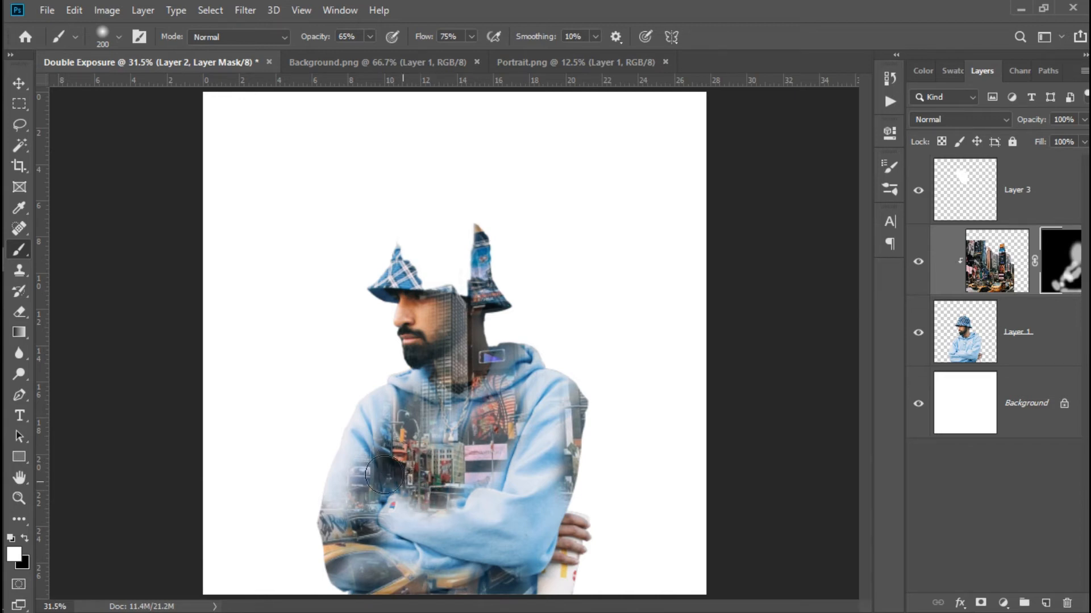
Reveal more of the city over both hat points, the back half of the face and the right side of the chest.
{"action": "left_click_drag", "start_coordinate": [426, 260], "coordinate": [397, 253]}
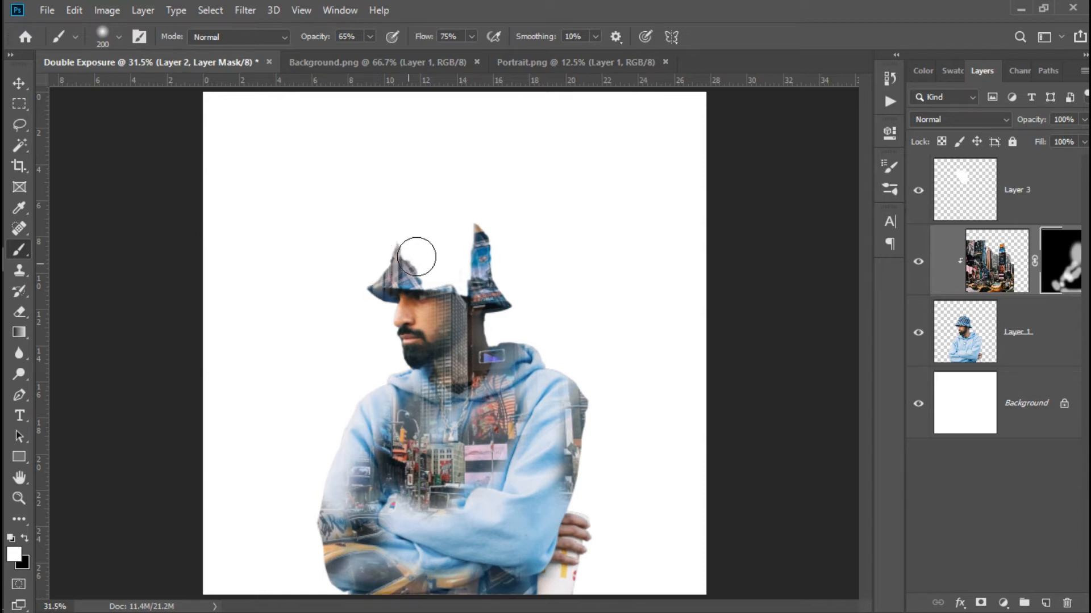
{"action": "mouse_move", "coordinate": [489, 258]}
{"action": "left_mouse_down"}
{"action": "mouse_move", "coordinate": [481, 281]}
{"action": "mouse_move", "coordinate": [485, 258]}
{"action": "mouse_move", "coordinate": [499, 263]}
{"action": "mouse_move", "coordinate": [503, 287]}
{"action": "mouse_move", "coordinate": [486, 243]}
{"action": "mouse_move", "coordinate": [452, 324]}
{"action": "mouse_move", "coordinate": [448, 309]}
{"action": "mouse_move", "coordinate": [457, 369]}
{"action": "mouse_move", "coordinate": [461, 348]}
{"action": "mouse_move", "coordinate": [446, 373]}
{"action": "mouse_move", "coordinate": [456, 333]}
{"action": "mouse_move", "coordinate": [457, 364]}
{"action": "mouse_move", "coordinate": [450, 301]}
{"action": "mouse_move", "coordinate": [454, 401]}
{"action": "mouse_move", "coordinate": [449, 283]}
{"action": "left_mouse_up"}
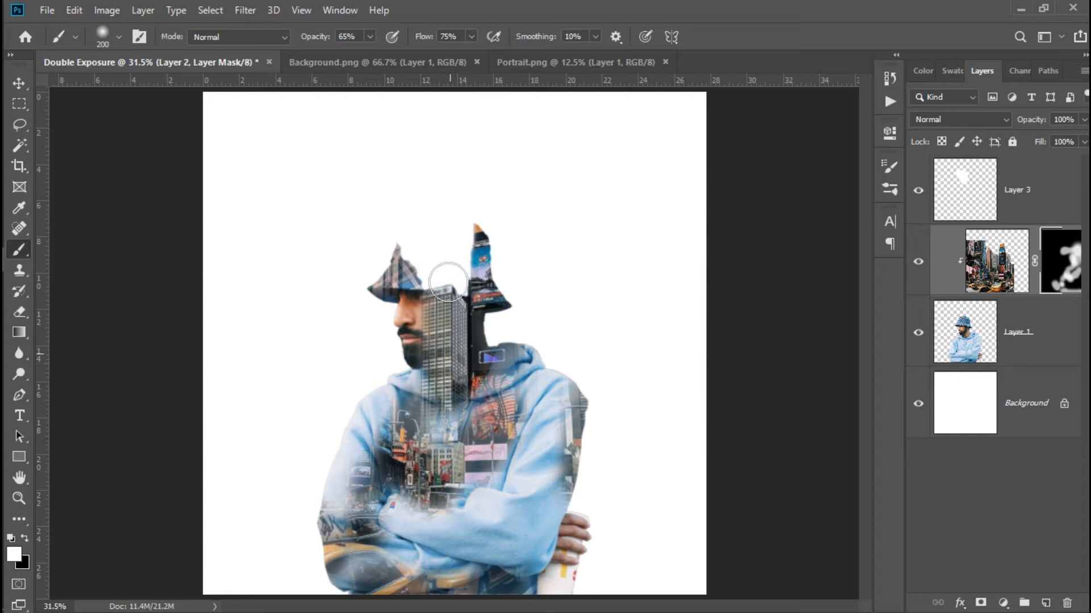
{"action": "mouse_move", "coordinate": [509, 454]}
{"action": "left_mouse_down"}
{"action": "mouse_move", "coordinate": [504, 490]}
{"action": "mouse_move", "coordinate": [507, 426]}
{"action": "left_mouse_up"}
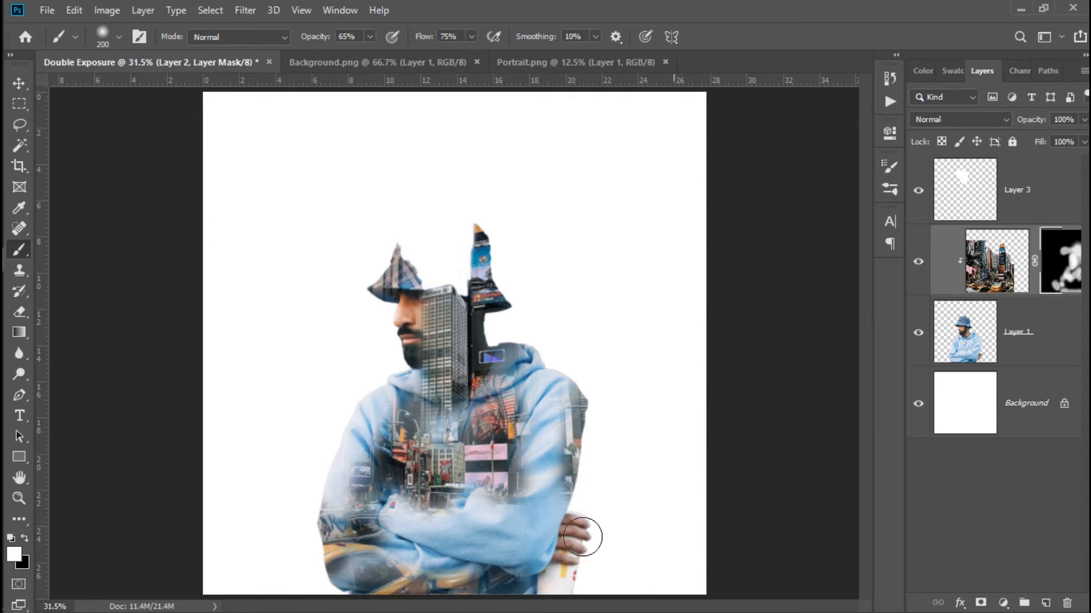
Reduce the brush to 70 px and reveal the street over the cup and the hoodie's lower edge below the hand.
{"action": "key", "text": "bracketleft"}
{"action": "key", "text": "bracketleft"}
{"action": "key", "text": "bracketleft"}
{"action": "key", "text": "bracketleft"}
{"action": "key", "text": "bracketleft"}
{"action": "mouse_move", "coordinate": [554, 575]}
{"action": "left_mouse_down"}
{"action": "mouse_move", "coordinate": [541, 597]}
{"action": "mouse_move", "coordinate": [562, 590]}
{"action": "mouse_move", "coordinate": [542, 582]}
{"action": "mouse_move", "coordinate": [576, 591]}
{"action": "mouse_move", "coordinate": [521, 585]}
{"action": "left_mouse_up"}
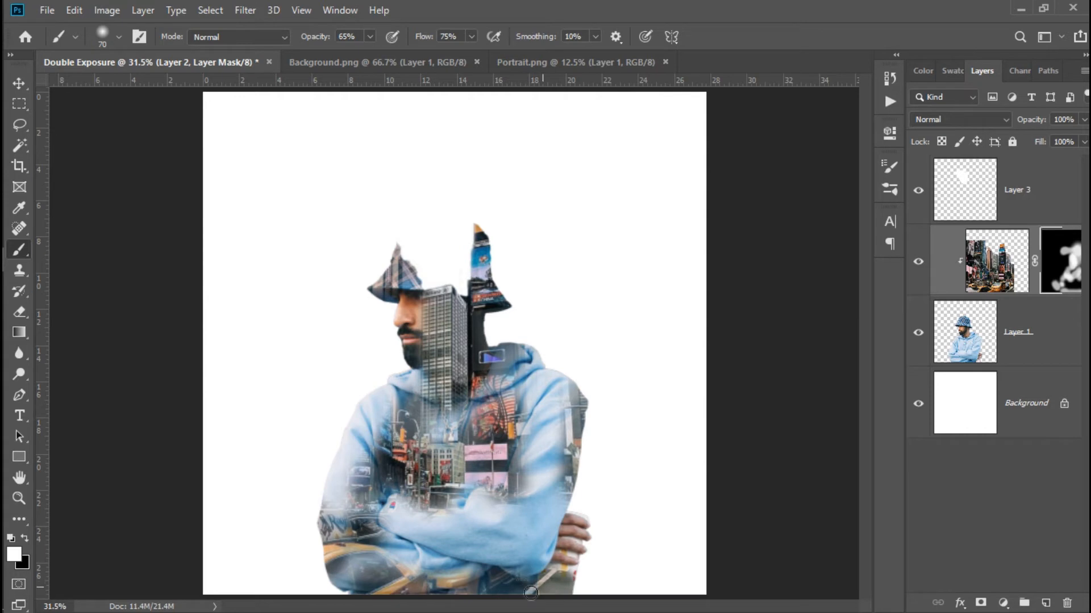
Strengthen the city on the mask over the hat's front brim, the neck and the blue screen at the hood's collar.
{"action": "key", "text": "ctrl+plus"}
{"action": "key", "text": "ctrl+plus"}
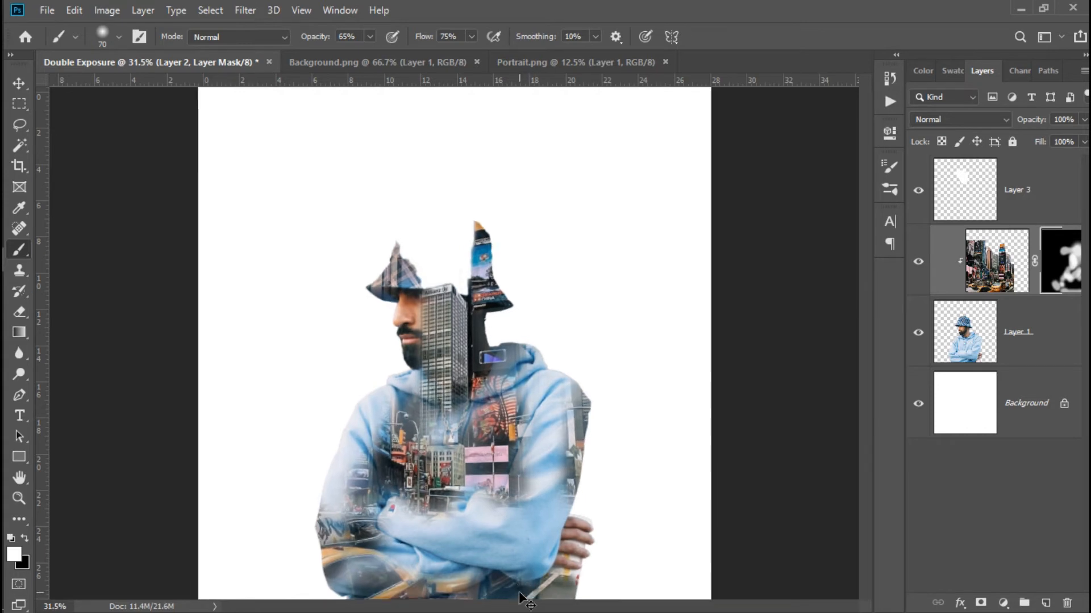
{"action": "scroll", "coordinate": [519, 593], "scroll_direction": "down", "scroll_amount": 2}
{"action": "scroll", "coordinate": [519, 593], "scroll_direction": "down", "scroll_amount": 2}
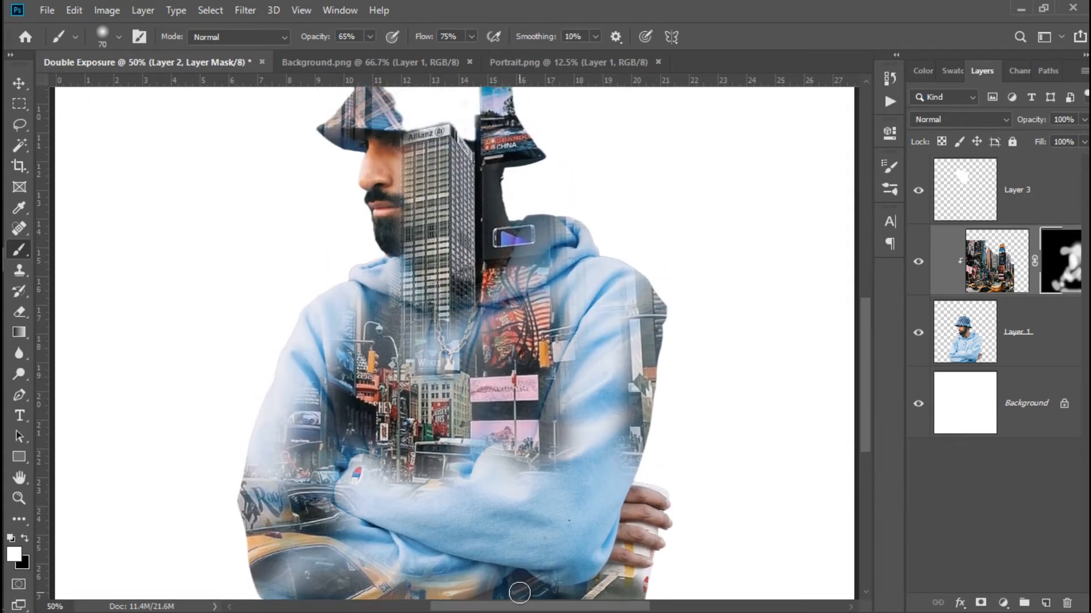
{"action": "scroll", "coordinate": [519, 593], "scroll_direction": "up", "scroll_amount": 3}
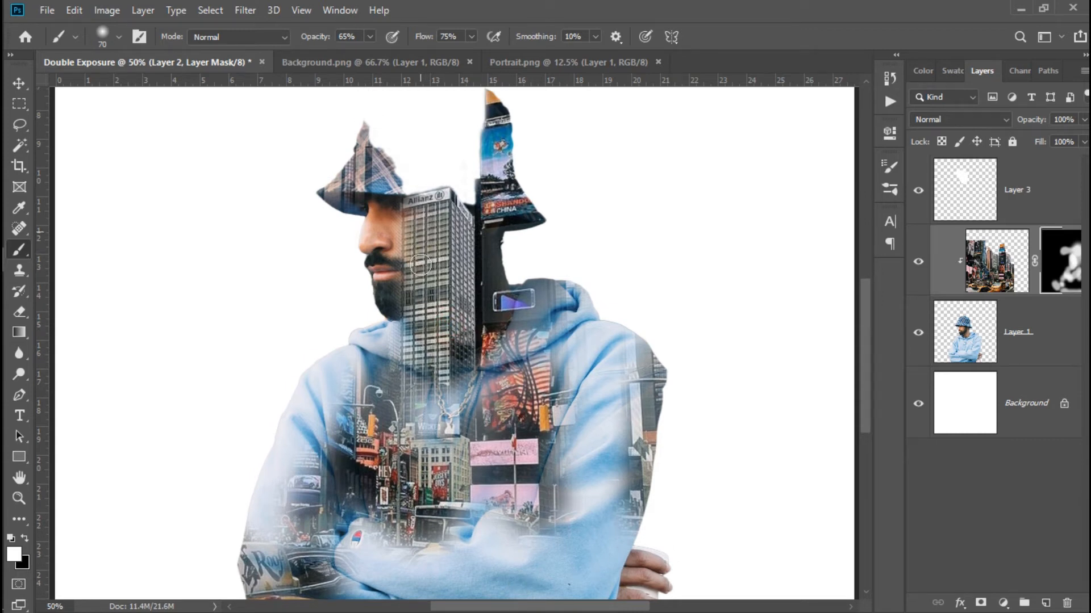
{"action": "mouse_move", "coordinate": [386, 179]}
{"action": "left_mouse_down"}
{"action": "mouse_move", "coordinate": [385, 190]}
{"action": "mouse_move", "coordinate": [391, 182]}
{"action": "mouse_move", "coordinate": [362, 177]}
{"action": "mouse_move", "coordinate": [389, 183]}
{"action": "mouse_move", "coordinate": [371, 142]}
{"action": "mouse_move", "coordinate": [348, 170]}
{"action": "mouse_move", "coordinate": [391, 183]}
{"action": "left_mouse_up"}
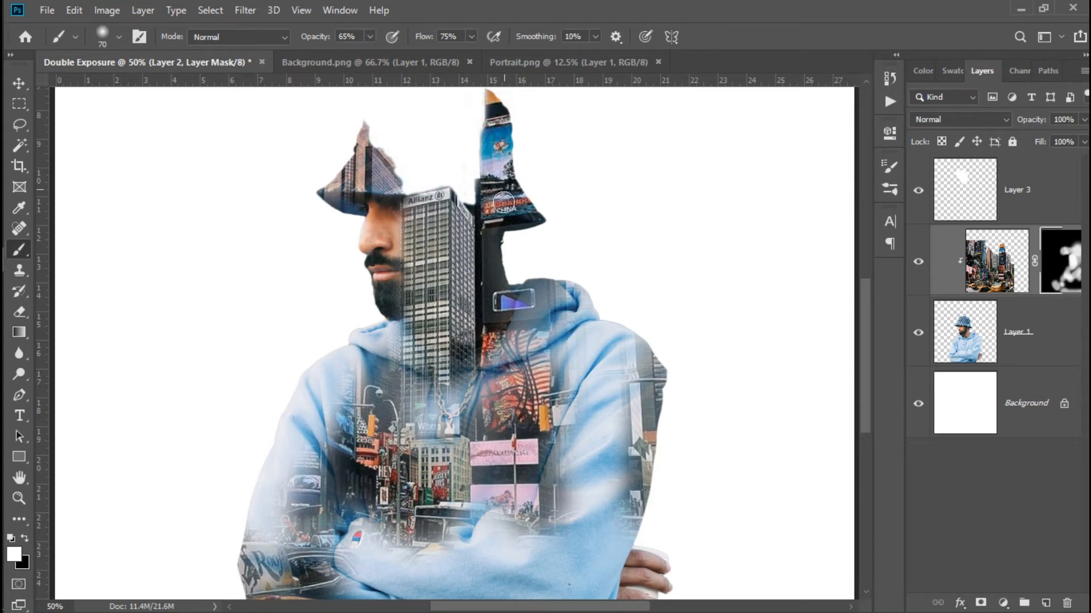
{"action": "mouse_move", "coordinate": [499, 241]}
{"action": "left_mouse_down"}
{"action": "mouse_move", "coordinate": [494, 266]}
{"action": "mouse_move", "coordinate": [498, 255]}
{"action": "left_mouse_up"}
{"action": "mouse_move", "coordinate": [526, 297]}
{"action": "left_mouse_down"}
{"action": "mouse_move", "coordinate": [554, 285]}
{"action": "mouse_move", "coordinate": [541, 284]}
{"action": "mouse_move", "coordinate": [548, 299]}
{"action": "mouse_move", "coordinate": [525, 312]}
{"action": "left_mouse_up"}
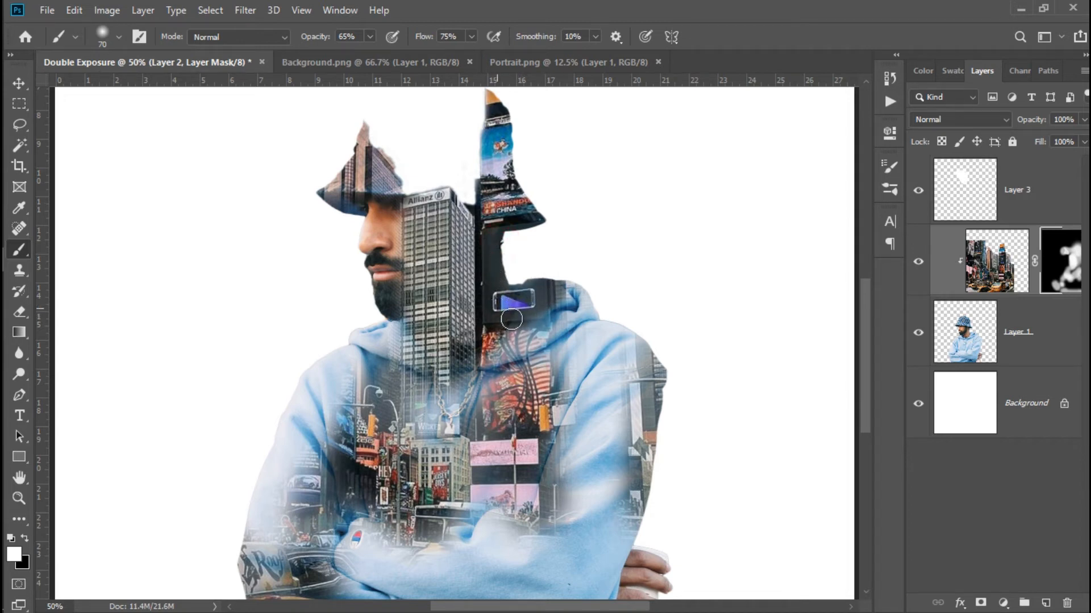
Paint white on the mask over the lower left forearm to bring out the yellow taxi, and enlarge the brush to 125 px.
{"action": "key", "text": "ctrl+minus"}
{"action": "key", "text": "ctrl+minus"}
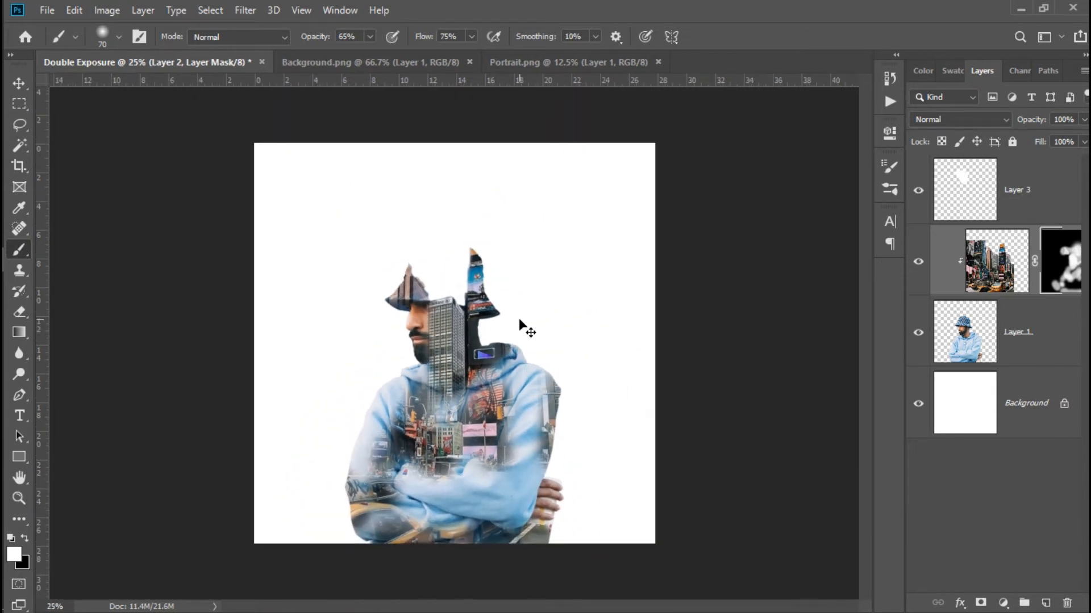
{"action": "key", "text": "ctrl+plus"}
{"action": "scroll", "coordinate": [462, 402], "scroll_direction": "down", "scroll_amount": 3}
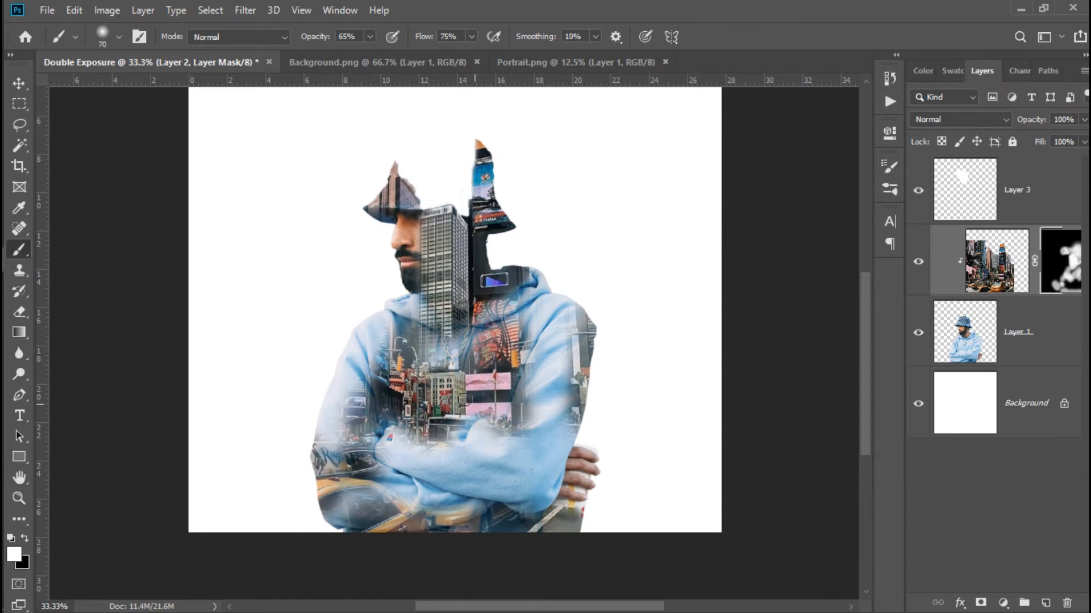
{"action": "mouse_move", "coordinate": [373, 476]}
{"action": "left_mouse_down"}
{"action": "mouse_move", "coordinate": [388, 495]}
{"action": "mouse_move", "coordinate": [354, 437]}
{"action": "mouse_move", "coordinate": [342, 498]}
{"action": "mouse_move", "coordinate": [379, 497]}
{"action": "mouse_move", "coordinate": [348, 483]}
{"action": "mouse_move", "coordinate": [351, 516]}
{"action": "mouse_move", "coordinate": [339, 502]}
{"action": "mouse_move", "coordinate": [343, 520]}
{"action": "mouse_move", "coordinate": [389, 524]}
{"action": "mouse_move", "coordinate": [359, 522]}
{"action": "mouse_move", "coordinate": [383, 524]}
{"action": "left_mouse_up"}
{"action": "key", "text": "bracketright"}
{"action": "key", "text": "bracketright"}
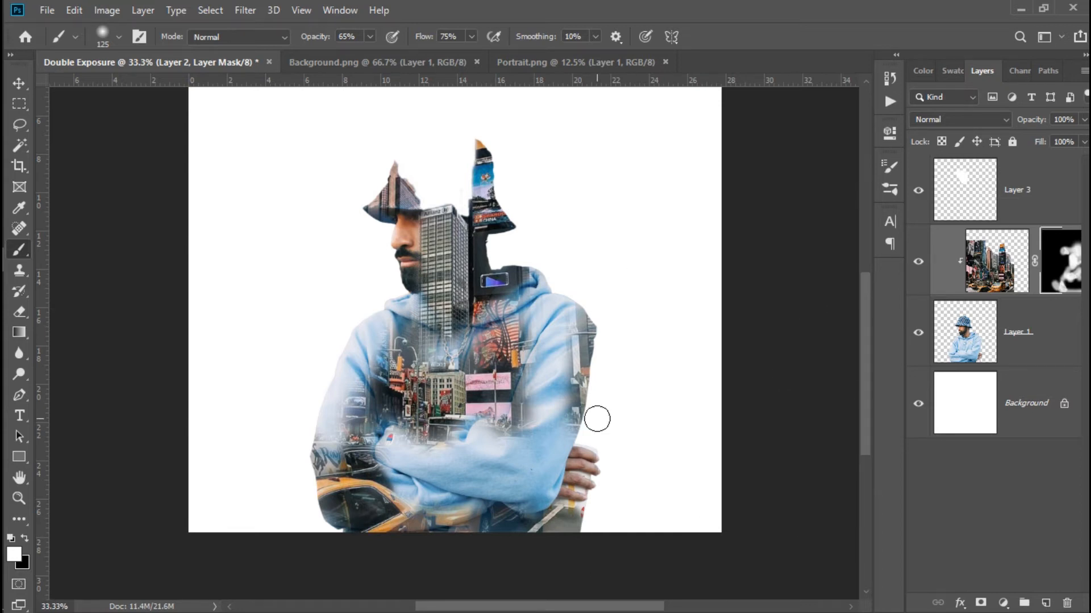
{"action": "key", "text": "ctrl+minus"}
{"action": "scroll", "coordinate": [599, 424], "scroll_direction": "up", "scroll_amount": 1}
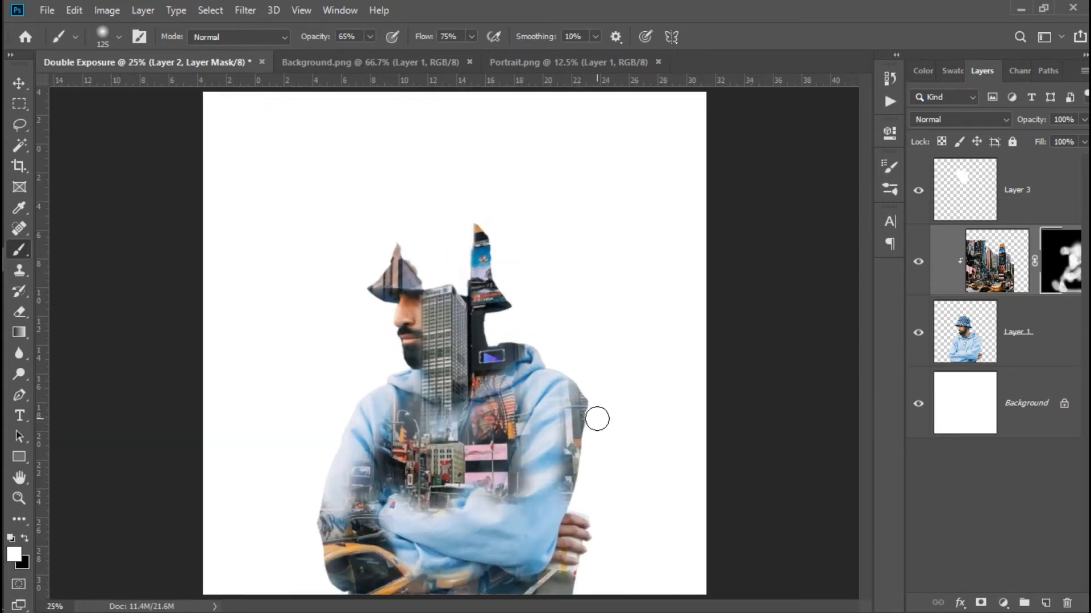
Merge the portrait, city and white paint layers into a single layer above the background.
{"action": "left_click", "coordinate": [1040, 344]}
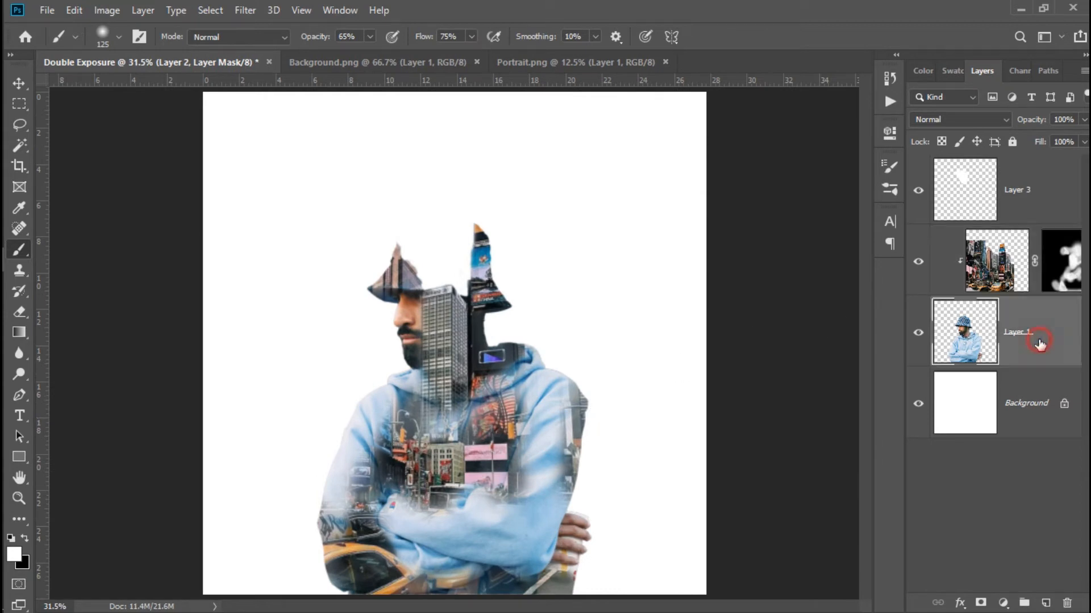
{"action": "left_click", "coordinate": [1037, 189], "text": "shift"}
{"action": "right_click", "coordinate": [1004, 209]}
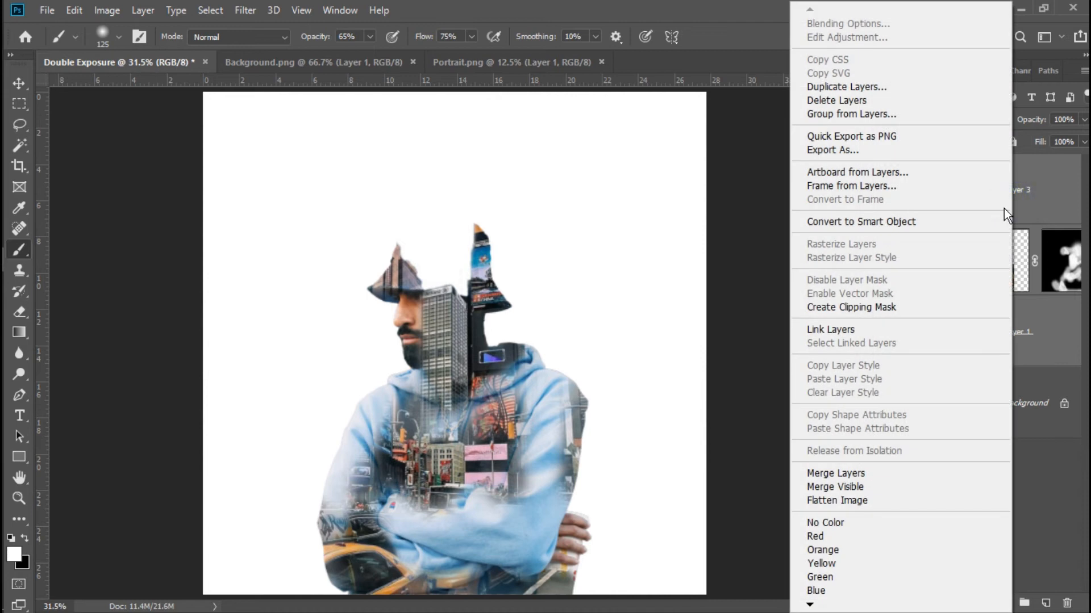
{"action": "left_click", "coordinate": [849, 473]}
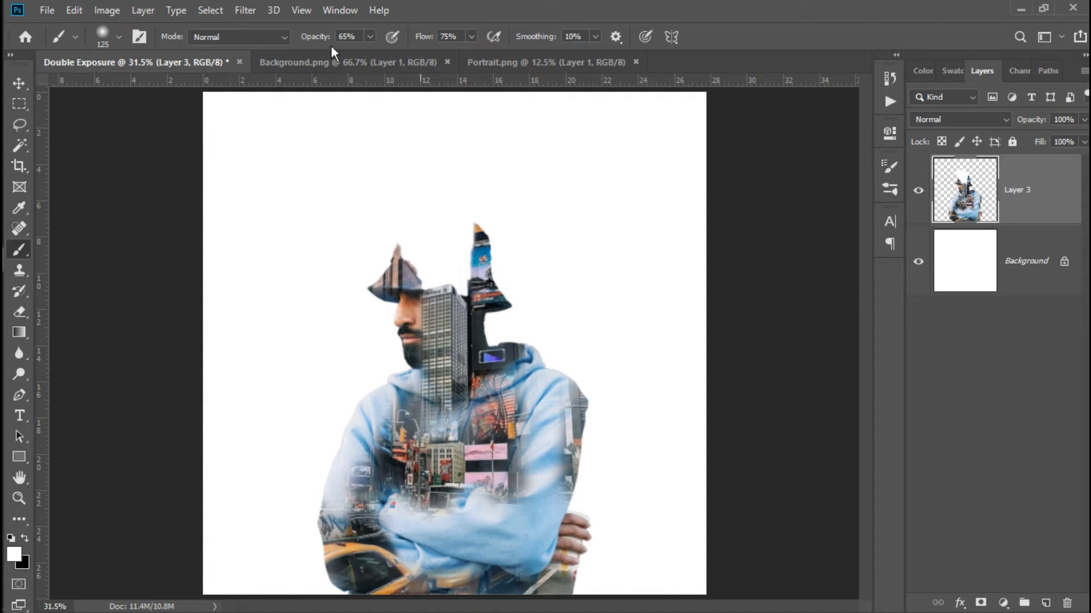
{"action": "left_click", "coordinate": [100, 8]}
{"action": "mouse_move", "coordinate": [88, 7]}
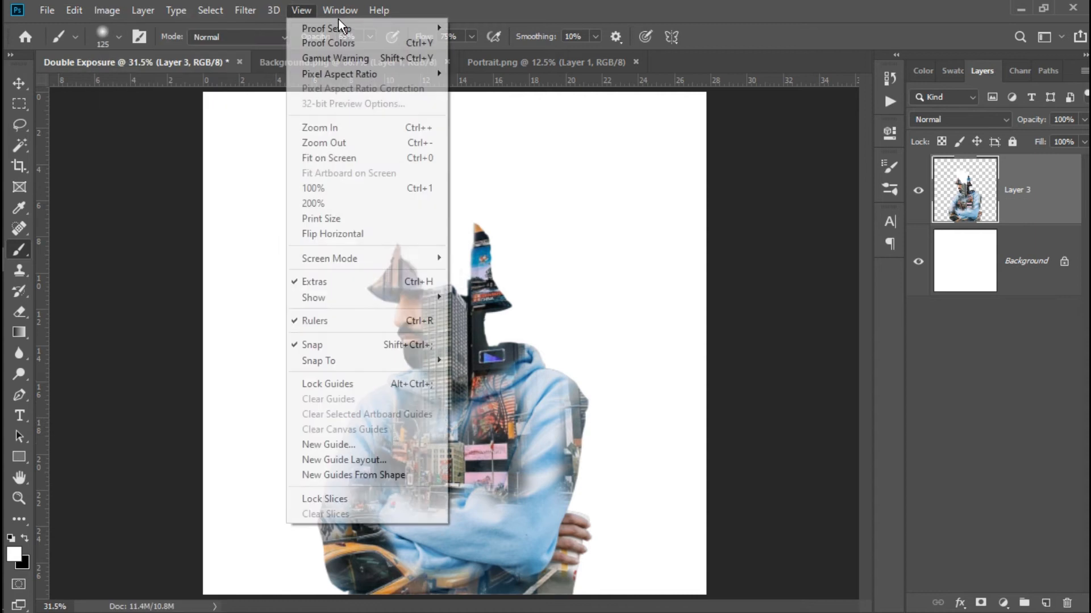
Try the default Black & White adjustment directly on the merged composite layer and undo it.
{"action": "mouse_move", "coordinate": [156, 53]}
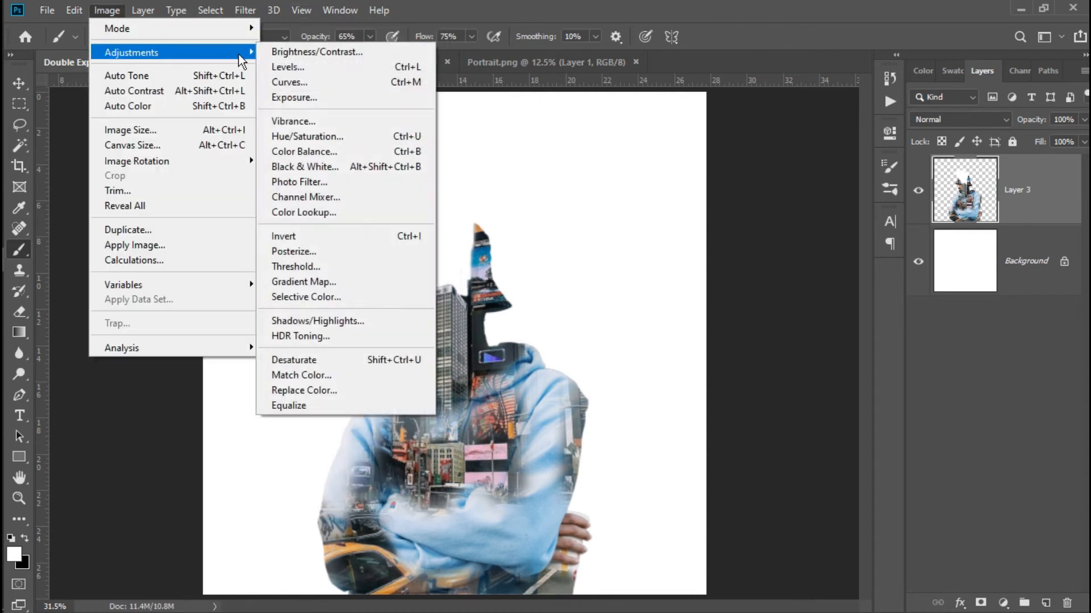
{"action": "left_click", "coordinate": [363, 168]}
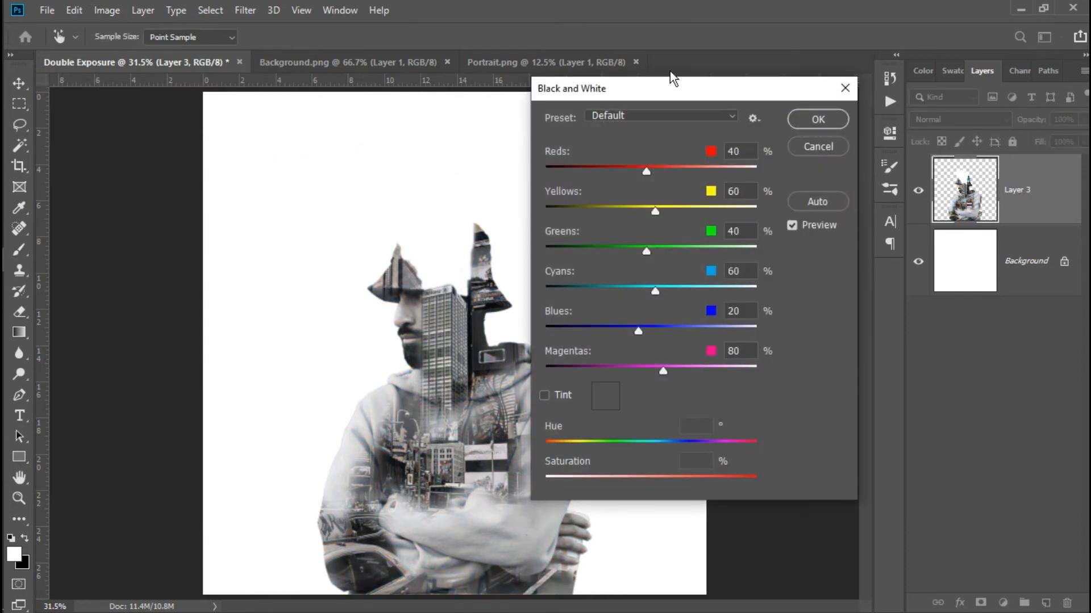
{"action": "left_click", "coordinate": [818, 119]}
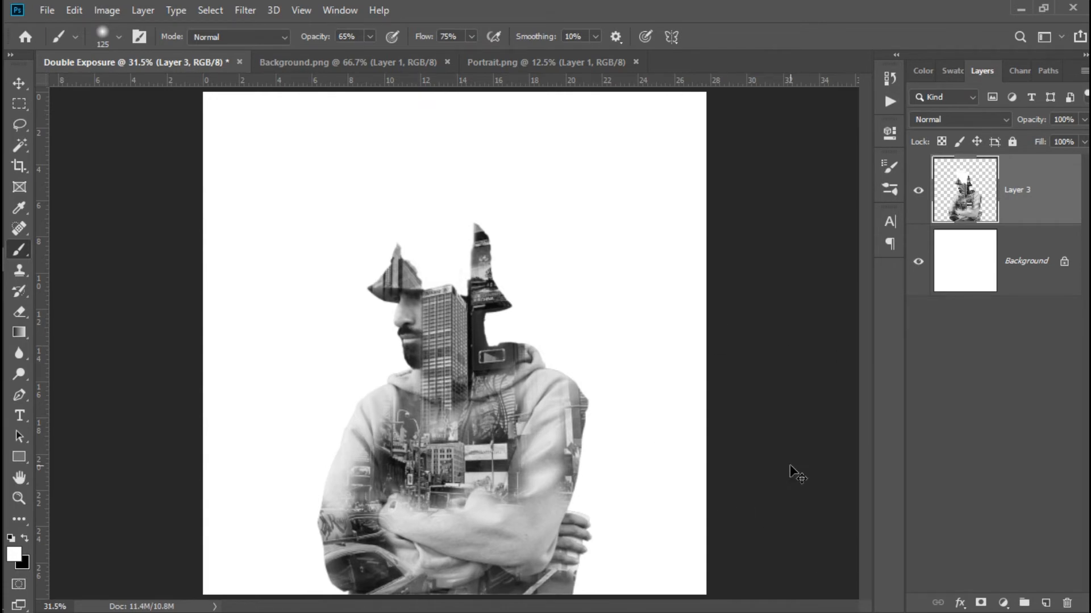
{"action": "key", "text": "ctrl+z"}
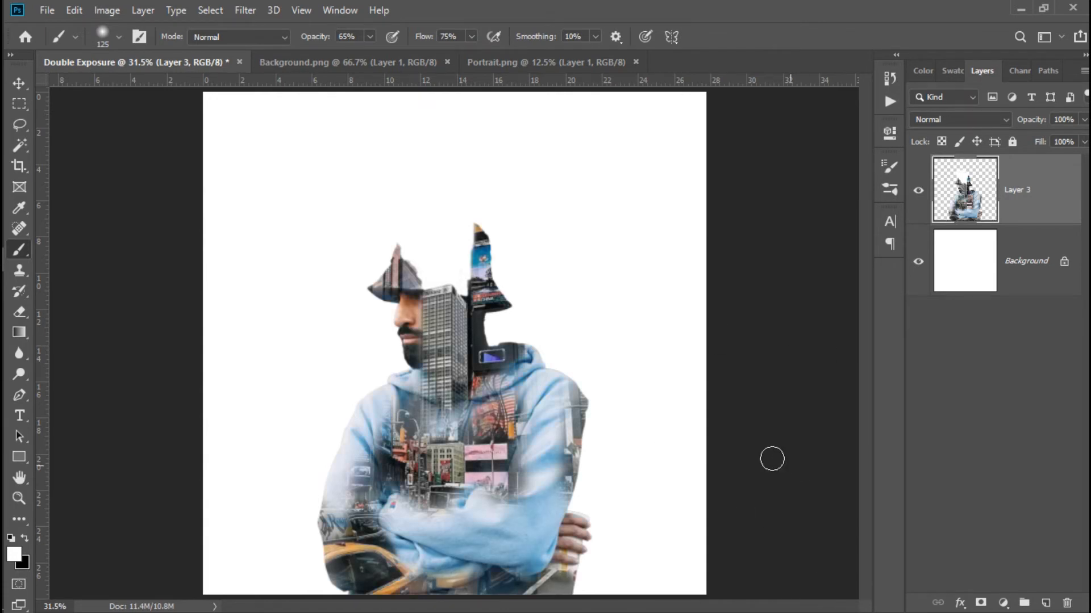
Add a Black & White adjustment layer with the Default preset above the merged composite layer.
{"action": "left_click", "coordinate": [1002, 603]}
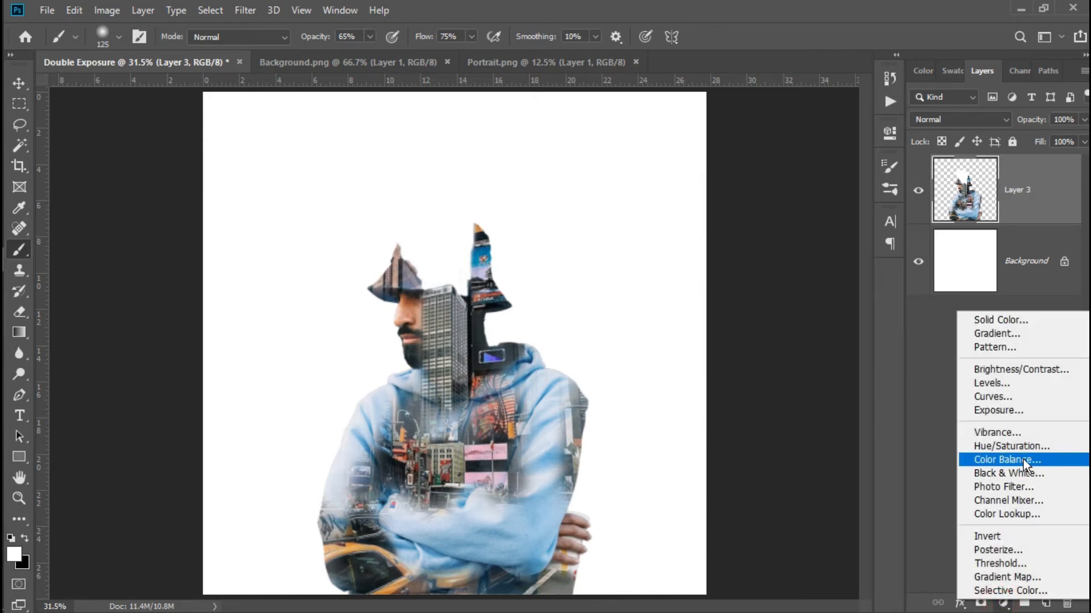
{"action": "left_click", "coordinate": [1044, 473]}
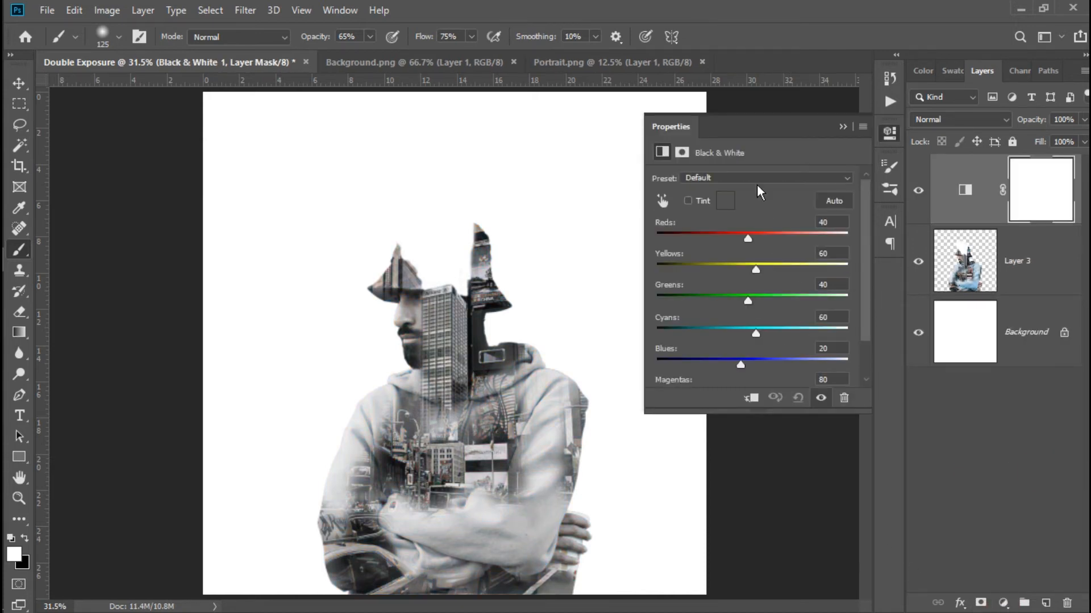
{"action": "left_click", "coordinate": [837, 122]}
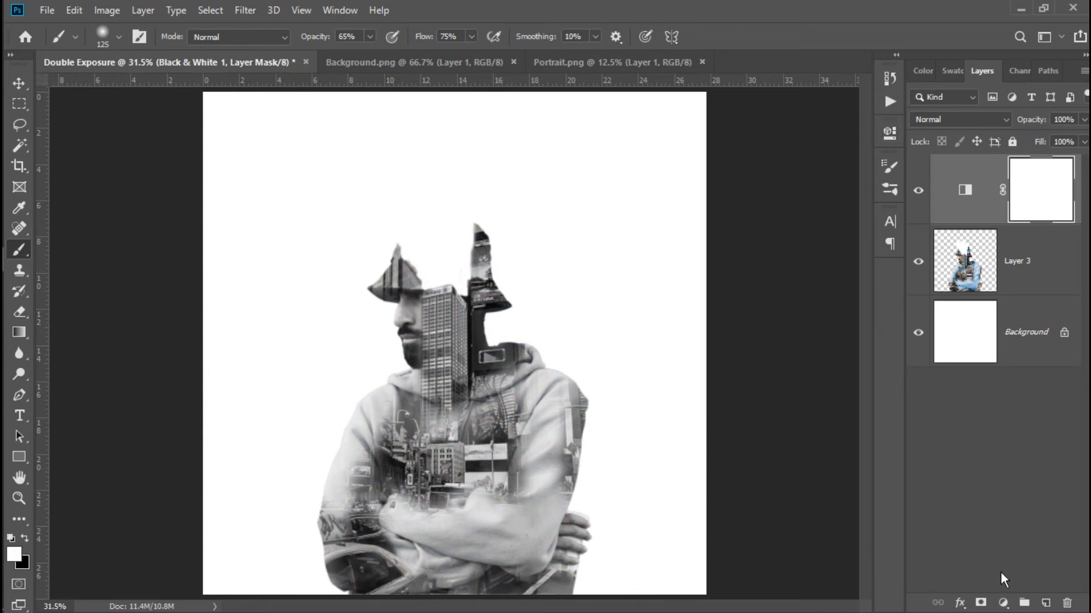
Add a Curves adjustment layer above the Black & White layer and apply the Darker (RGB) preset.
{"action": "left_click", "coordinate": [1003, 603]}
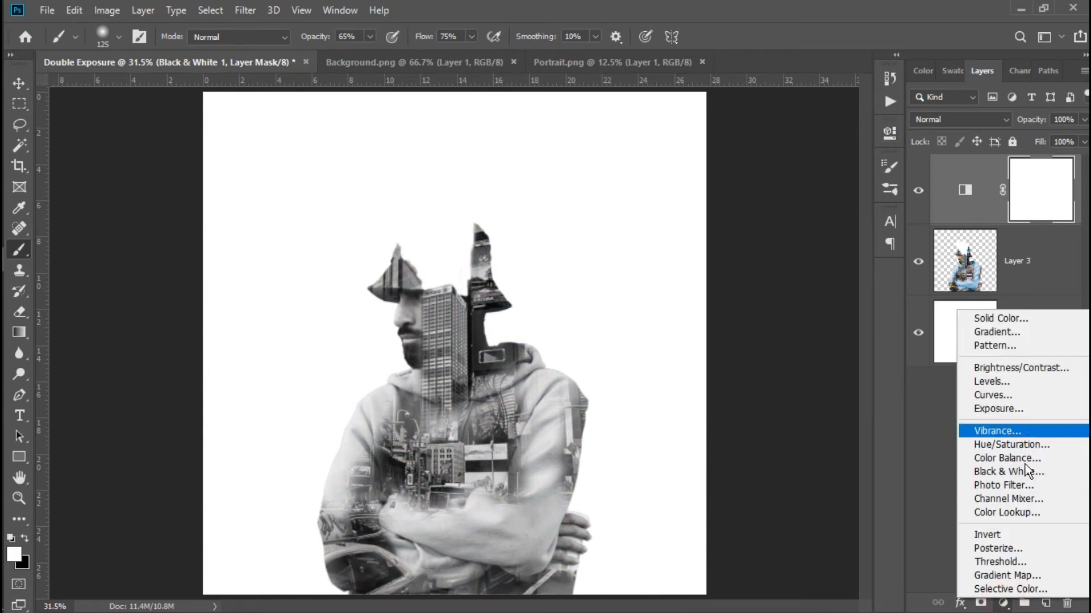
{"action": "left_click", "coordinate": [1008, 395]}
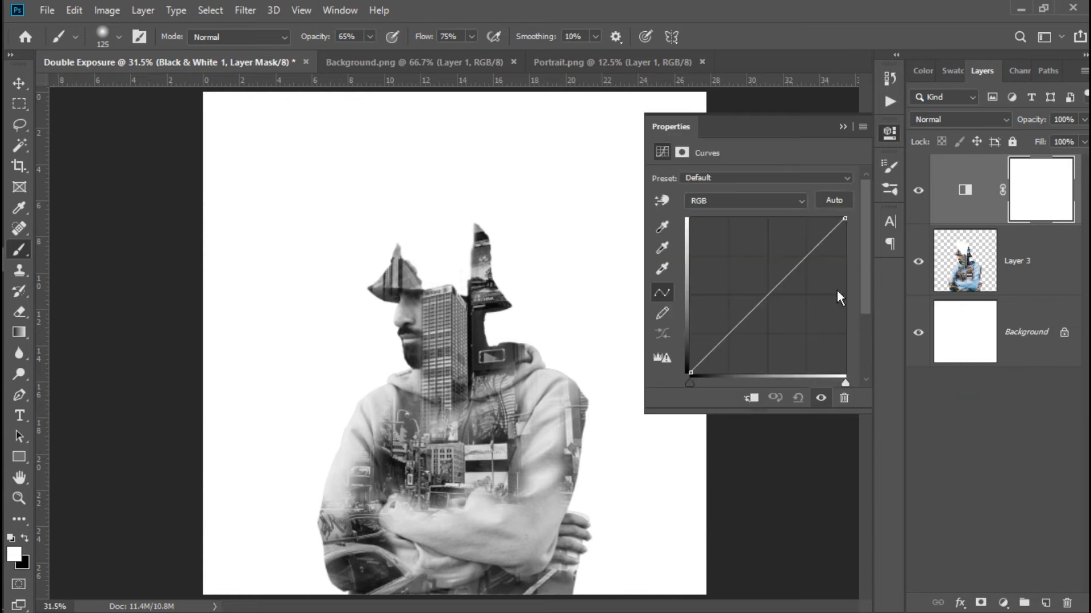
{"action": "left_click", "coordinate": [723, 175]}
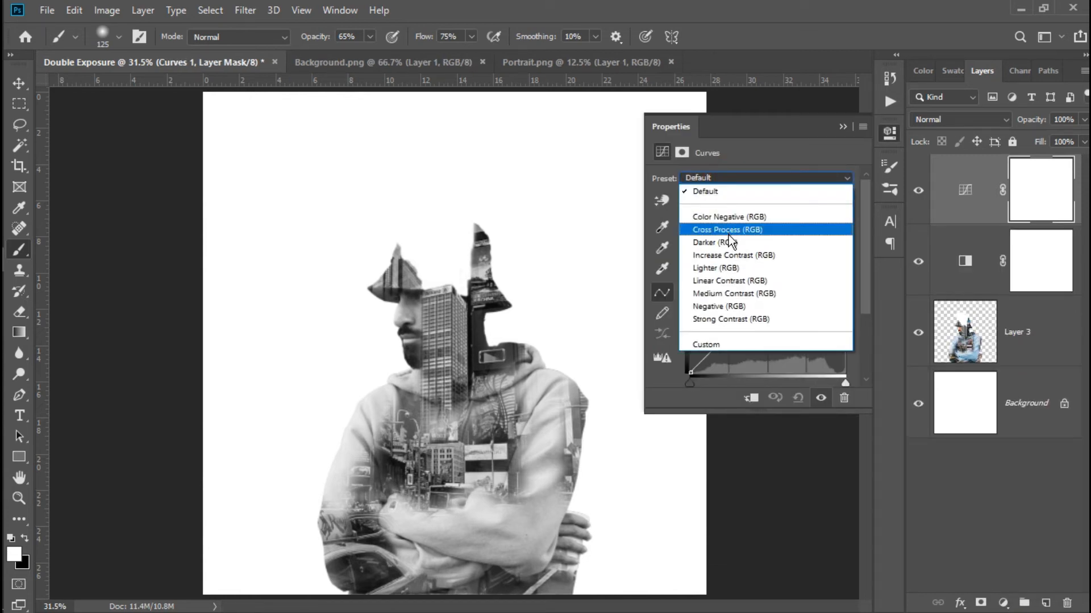
{"action": "left_click", "coordinate": [725, 249]}
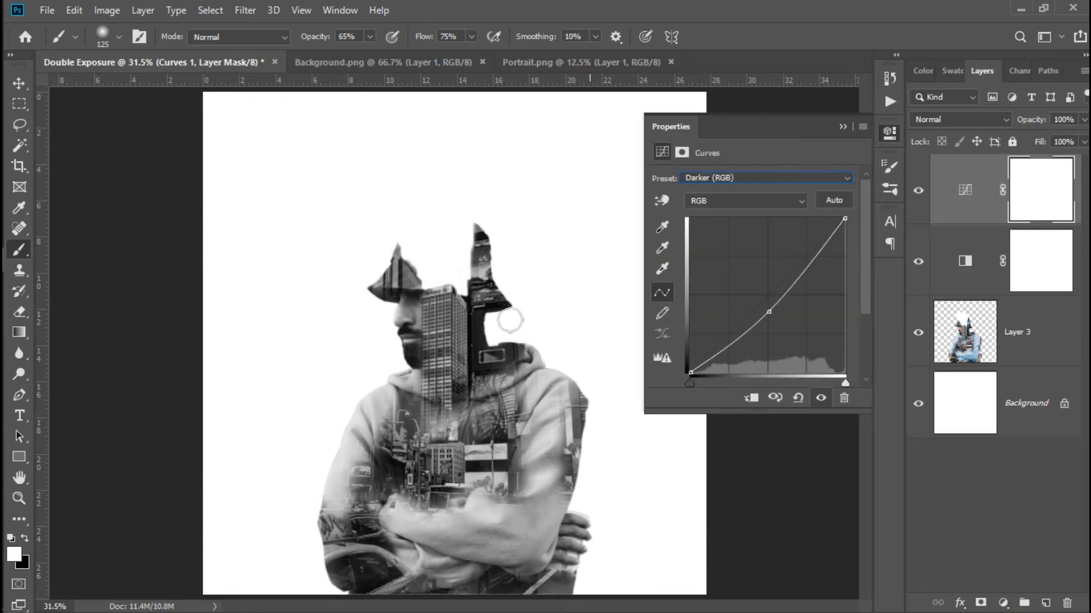
{"action": "left_click", "coordinate": [843, 127]}
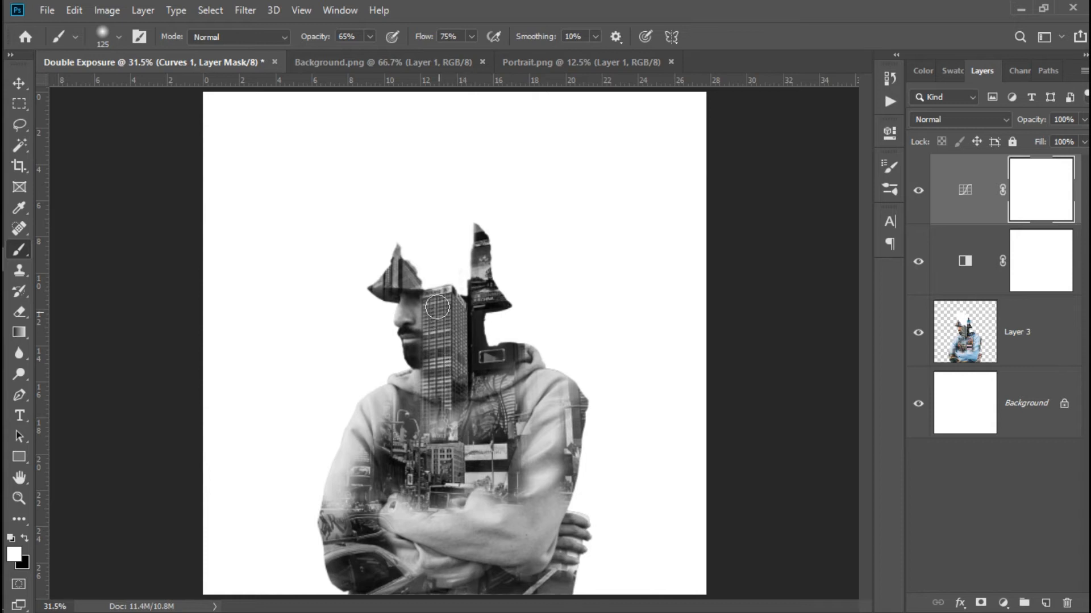
Paint black on the Curves layer's mask over the tall building beside the face to remove its darkening.
{"action": "left_click_drag", "start_coordinate": [437, 304], "coordinate": [436, 353]}
{"action": "key", "text": "x"}
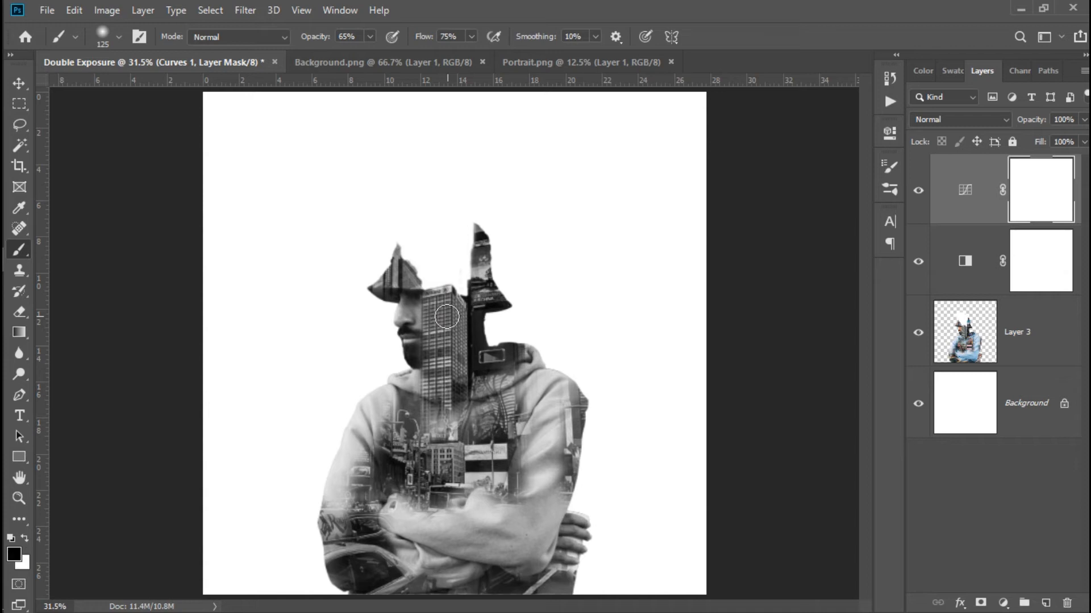
{"action": "left_click", "coordinate": [28, 538]}
{"action": "left_click", "coordinate": [28, 537]}
{"action": "mouse_move", "coordinate": [437, 289]}
{"action": "left_mouse_down"}
{"action": "mouse_move", "coordinate": [445, 370]}
{"action": "mouse_move", "coordinate": [450, 321]}
{"action": "mouse_move", "coordinate": [450, 331]}
{"action": "left_mouse_up"}
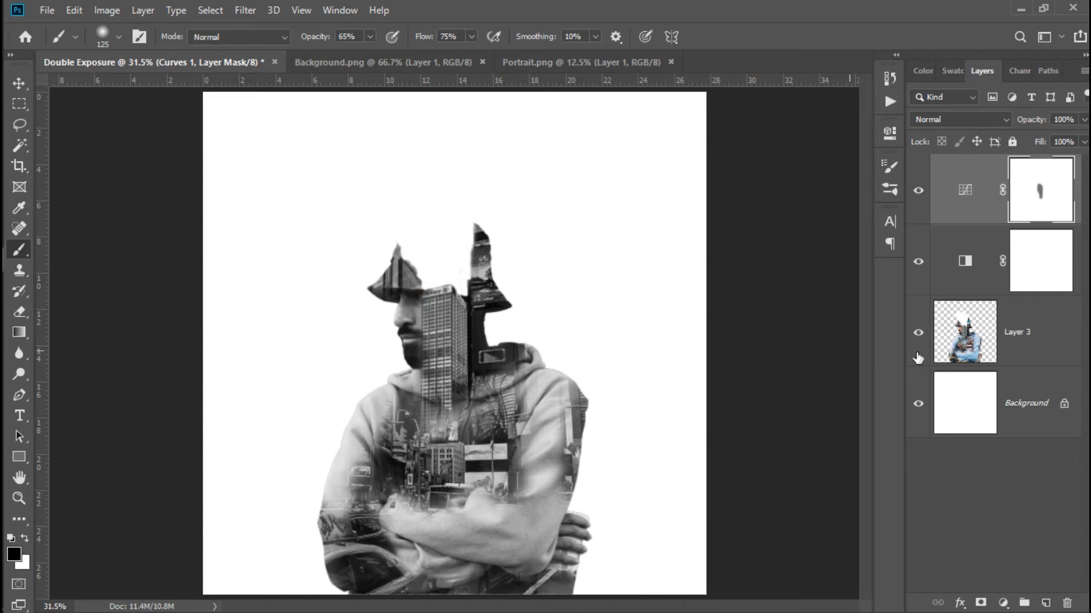
Set brush opacity and flow to 100% and paint black on the Black & White mask to restore the tall building's color.
{"action": "left_click", "coordinate": [1031, 269]}
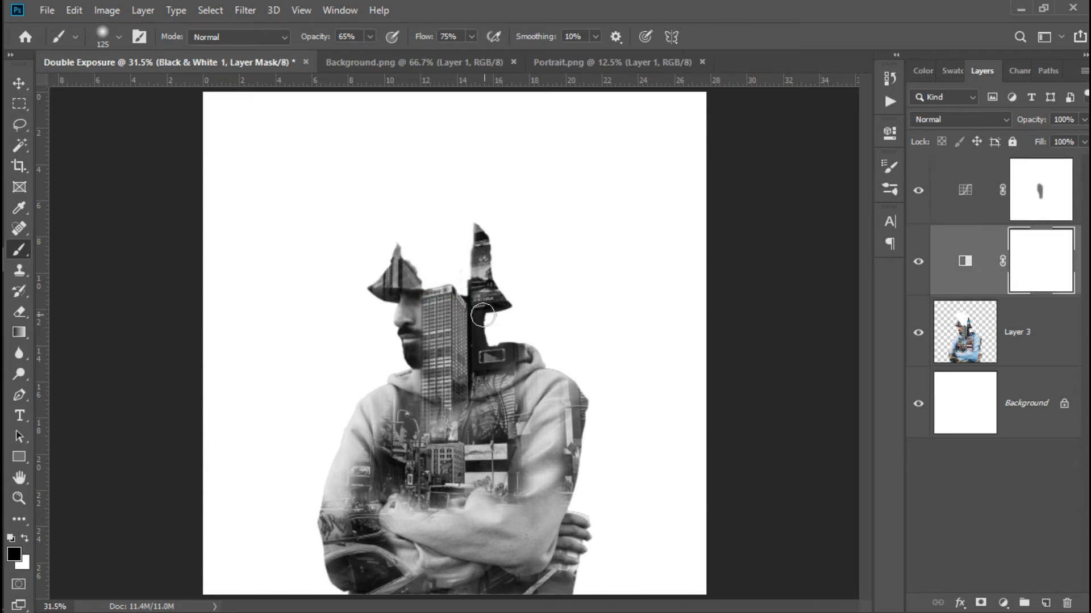
{"action": "mouse_move", "coordinate": [439, 330]}
{"action": "left_mouse_down"}
{"action": "mouse_move", "coordinate": [438, 361]}
{"action": "mouse_move", "coordinate": [437, 322]}
{"action": "left_mouse_up"}
{"action": "left_click_drag", "start_coordinate": [441, 315], "coordinate": [433, 279]}
{"action": "left_click", "coordinate": [368, 38]}
{"action": "left_click", "coordinate": [473, 36]}
{"action": "left_click_drag", "start_coordinate": [472, 55], "coordinate": [489, 54]}
{"action": "left_click", "coordinate": [445, 322]}
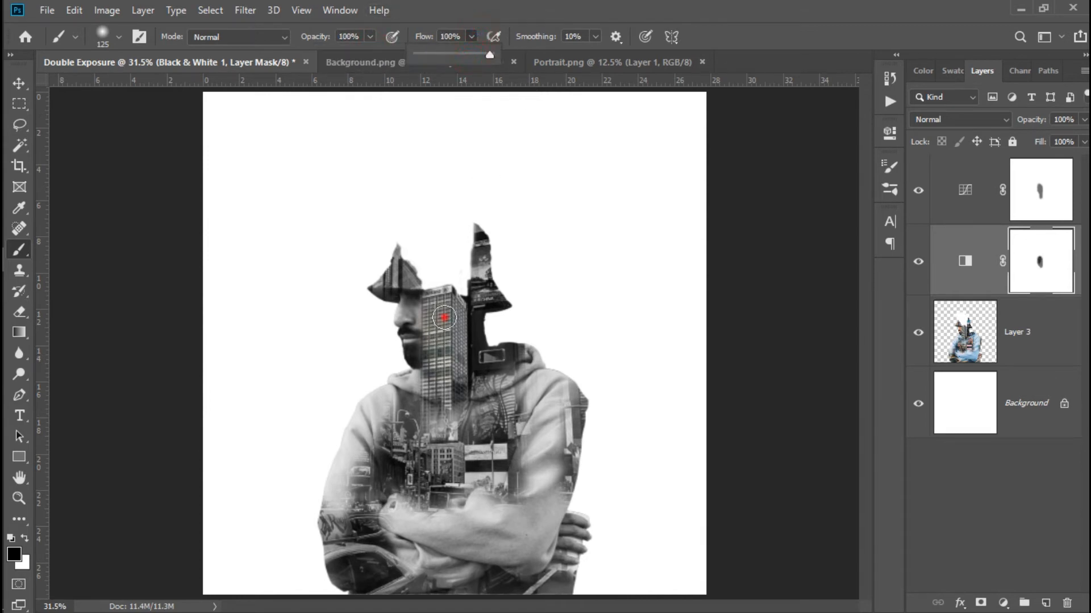
{"action": "mouse_move", "coordinate": [442, 377]}
{"action": "left_mouse_down"}
{"action": "mouse_move", "coordinate": [450, 430]}
{"action": "mouse_move", "coordinate": [450, 301]}
{"action": "left_mouse_up"}
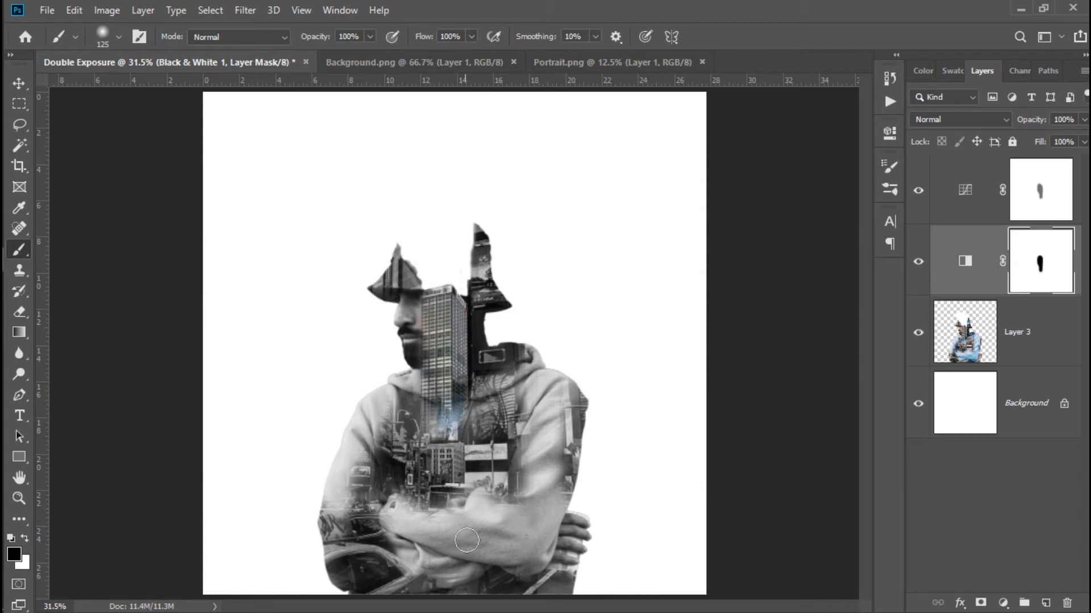
Restore color on the Black & White mask over the taxi, the billboards, the street along the forearm, and the far shoulder and hood.
{"action": "mouse_move", "coordinate": [401, 585]}
{"action": "left_mouse_down"}
{"action": "mouse_move", "coordinate": [412, 576]}
{"action": "mouse_move", "coordinate": [381, 590]}
{"action": "mouse_move", "coordinate": [407, 576]}
{"action": "mouse_move", "coordinate": [333, 563]}
{"action": "mouse_move", "coordinate": [340, 581]}
{"action": "mouse_move", "coordinate": [390, 579]}
{"action": "left_mouse_up"}
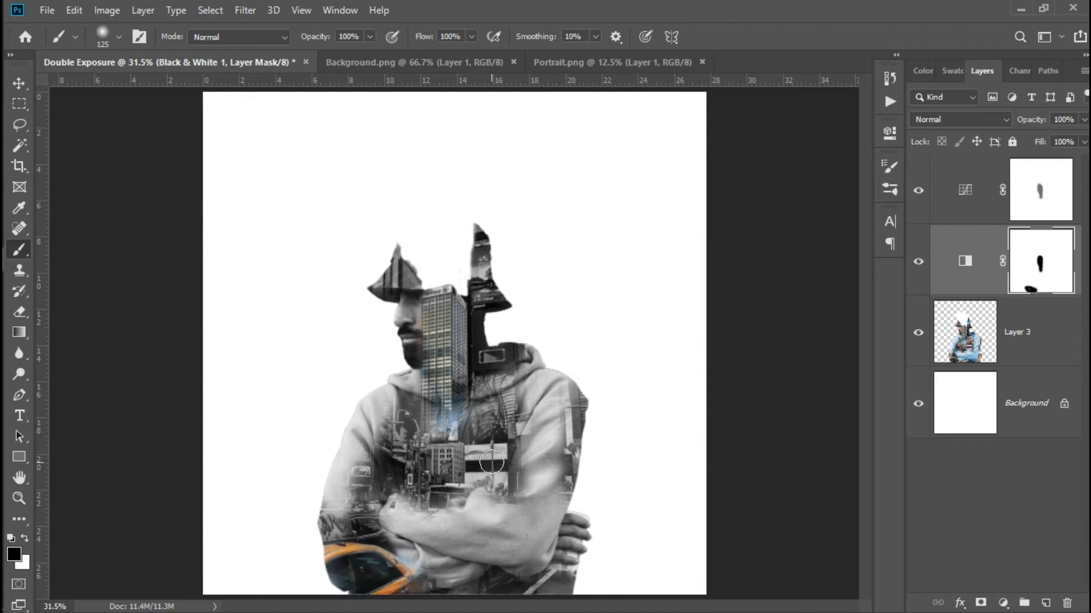
{"action": "mouse_move", "coordinate": [475, 455]}
{"action": "left_mouse_down"}
{"action": "mouse_move", "coordinate": [493, 473]}
{"action": "mouse_move", "coordinate": [473, 483]}
{"action": "mouse_move", "coordinate": [498, 488]}
{"action": "mouse_move", "coordinate": [435, 484]}
{"action": "mouse_move", "coordinate": [450, 497]}
{"action": "mouse_move", "coordinate": [424, 505]}
{"action": "mouse_move", "coordinate": [399, 491]}
{"action": "mouse_move", "coordinate": [379, 497]}
{"action": "mouse_move", "coordinate": [372, 516]}
{"action": "mouse_move", "coordinate": [372, 494]}
{"action": "left_mouse_up"}
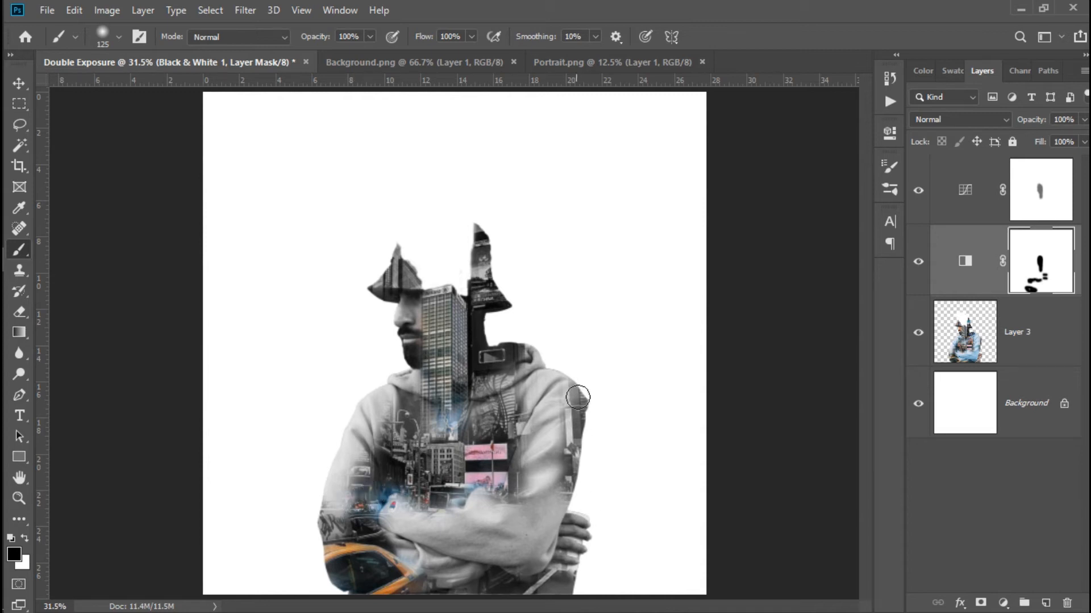
{"action": "mouse_move", "coordinate": [560, 389]}
{"action": "left_mouse_down"}
{"action": "mouse_move", "coordinate": [529, 384]}
{"action": "mouse_move", "coordinate": [546, 379]}
{"action": "mouse_move", "coordinate": [526, 359]}
{"action": "mouse_move", "coordinate": [527, 377]}
{"action": "mouse_move", "coordinate": [563, 396]}
{"action": "mouse_move", "coordinate": [565, 382]}
{"action": "mouse_move", "coordinate": [572, 395]}
{"action": "mouse_move", "coordinate": [564, 461]}
{"action": "mouse_move", "coordinate": [561, 410]}
{"action": "mouse_move", "coordinate": [553, 423]}
{"action": "mouse_move", "coordinate": [520, 390]}
{"action": "left_mouse_up"}
Restore color on the Black & White mask over the hoodie's lower edge, the hand and the man's face.
{"action": "mouse_move", "coordinate": [417, 324]}
{"action": "left_mouse_down"}
{"action": "mouse_move", "coordinate": [407, 353]}
{"action": "mouse_move", "coordinate": [415, 327]}
{"action": "left_mouse_up"}
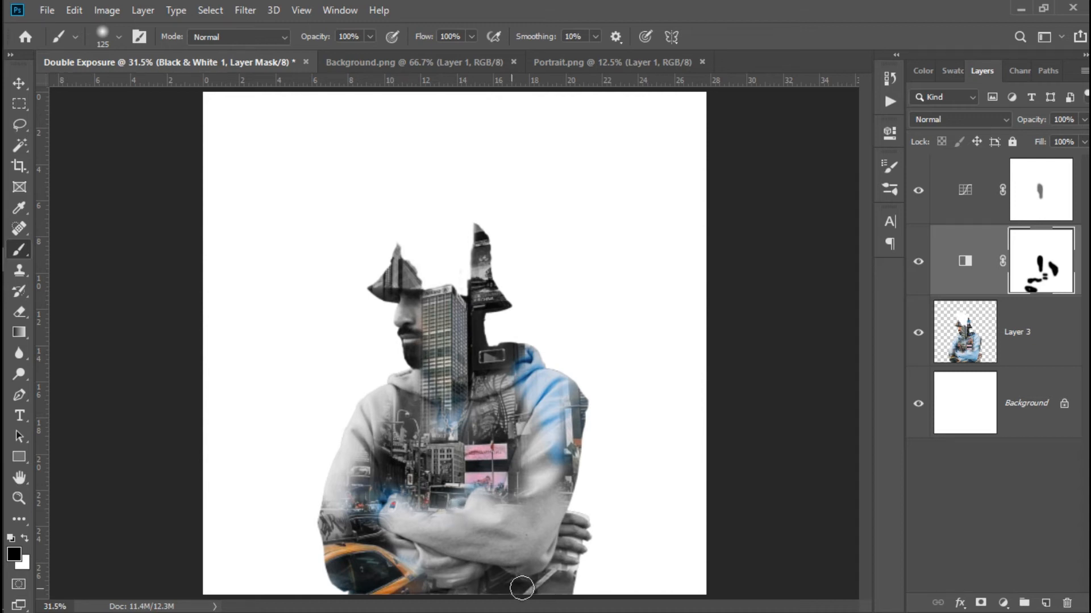
{"action": "mouse_move", "coordinate": [480, 592]}
{"action": "left_mouse_down"}
{"action": "mouse_move", "coordinate": [500, 581]}
{"action": "mouse_move", "coordinate": [459, 586]}
{"action": "mouse_move", "coordinate": [471, 577]}
{"action": "mouse_move", "coordinate": [549, 592]}
{"action": "mouse_move", "coordinate": [581, 526]}
{"action": "mouse_move", "coordinate": [582, 547]}
{"action": "mouse_move", "coordinate": [571, 531]}
{"action": "mouse_move", "coordinate": [579, 542]}
{"action": "mouse_move", "coordinate": [566, 548]}
{"action": "left_mouse_up"}
{"action": "mouse_move", "coordinate": [377, 310]}
{"action": "left_mouse_down"}
{"action": "mouse_move", "coordinate": [417, 311]}
{"action": "mouse_move", "coordinate": [399, 308]}
{"action": "mouse_move", "coordinate": [410, 347]}
{"action": "mouse_move", "coordinate": [409, 300]}
{"action": "left_mouse_up"}
{"action": "left_click_drag", "start_coordinate": [421, 340], "coordinate": [414, 317]}
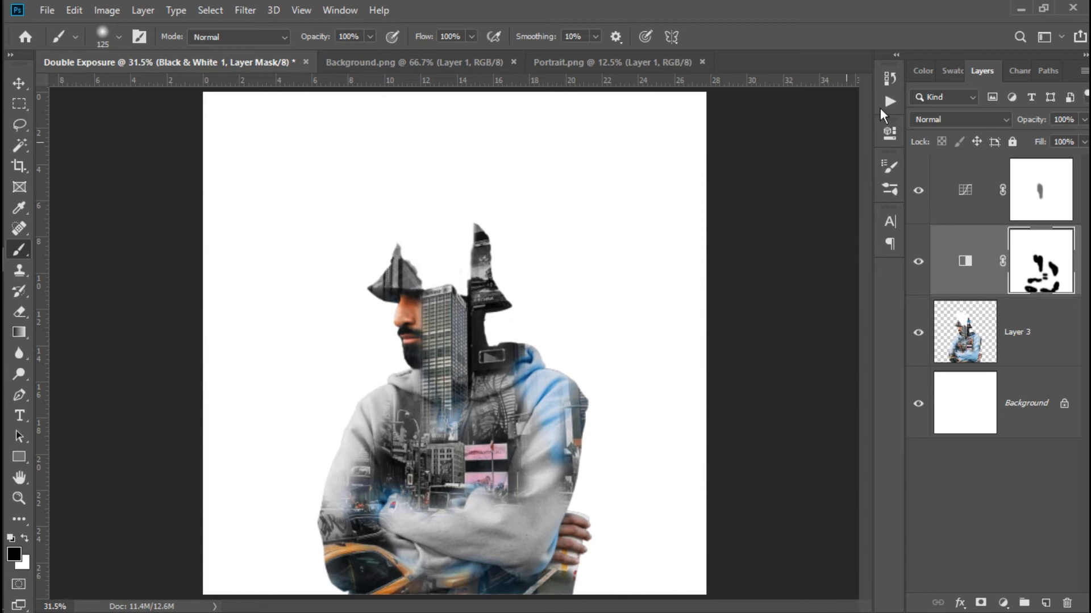
Merge the Curves layer, the Black & White layer and Layer 3 into a single layer above the background.
{"action": "left_click", "coordinate": [1040, 340]}
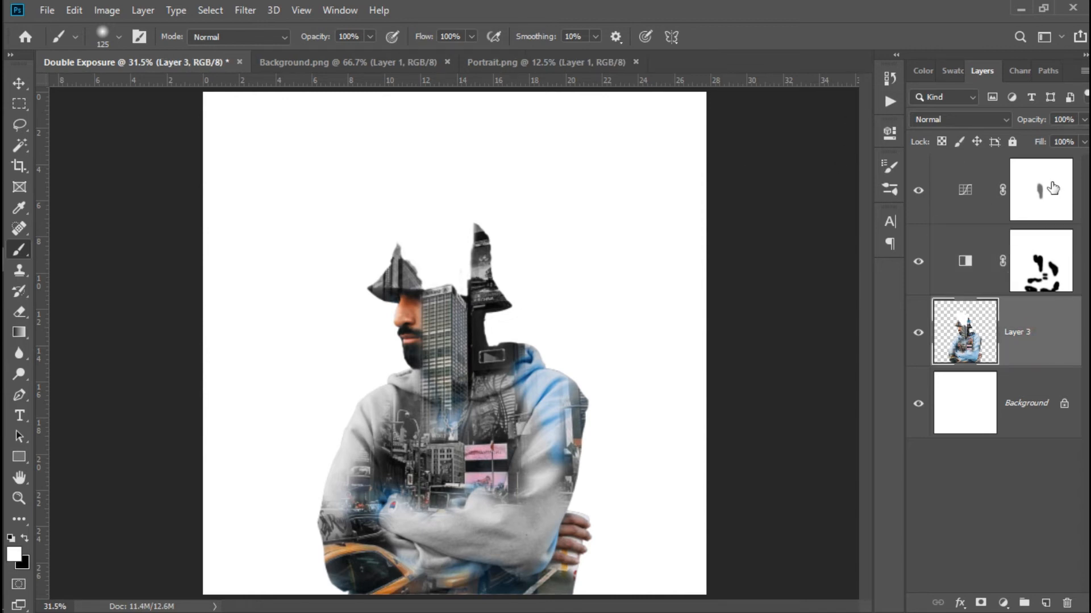
{"action": "left_click", "coordinate": [977, 172]}
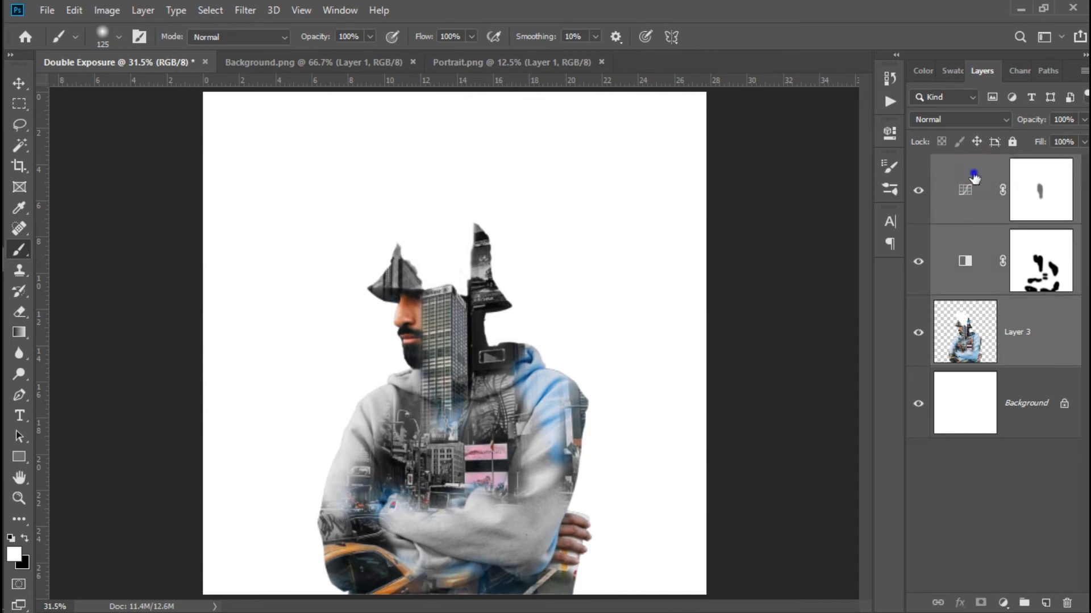
{"action": "right_click", "coordinate": [973, 175]}
{"action": "right_click", "coordinate": [1030, 166]}
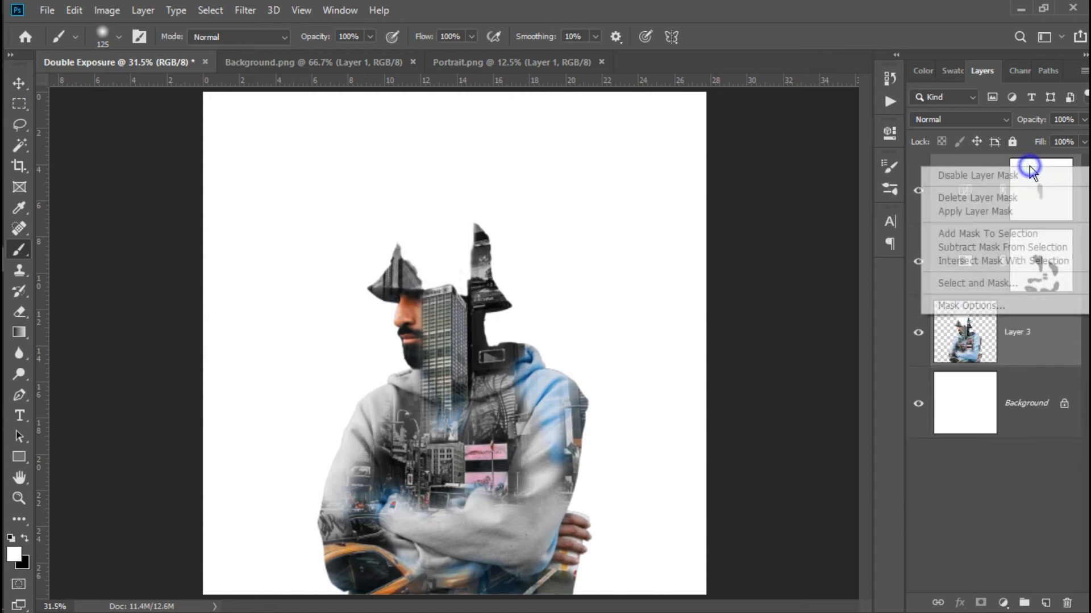
{"action": "right_click", "coordinate": [1029, 325]}
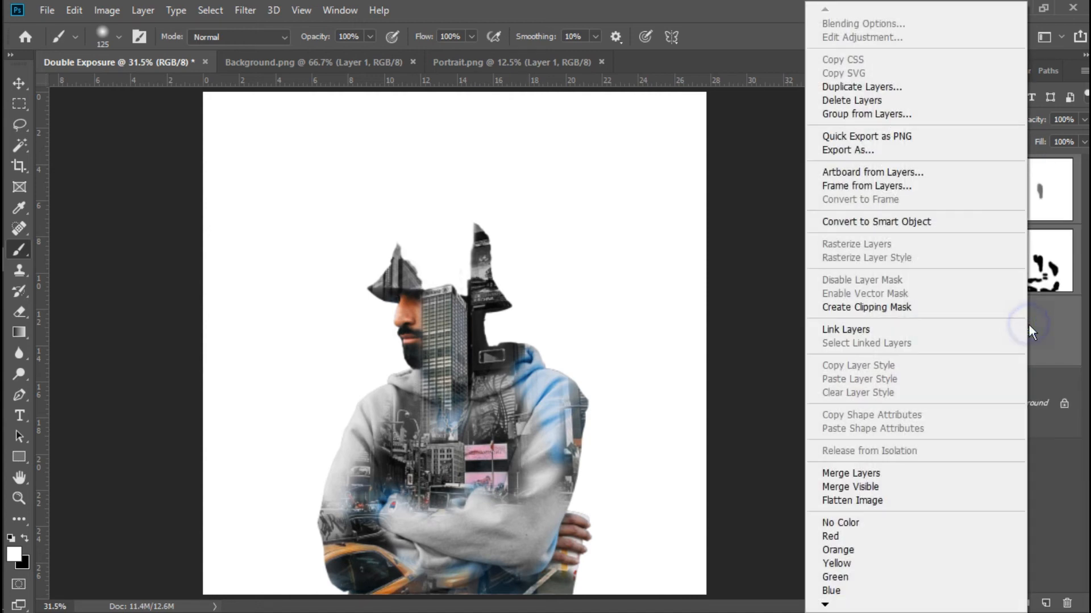
{"action": "left_click", "coordinate": [842, 471]}
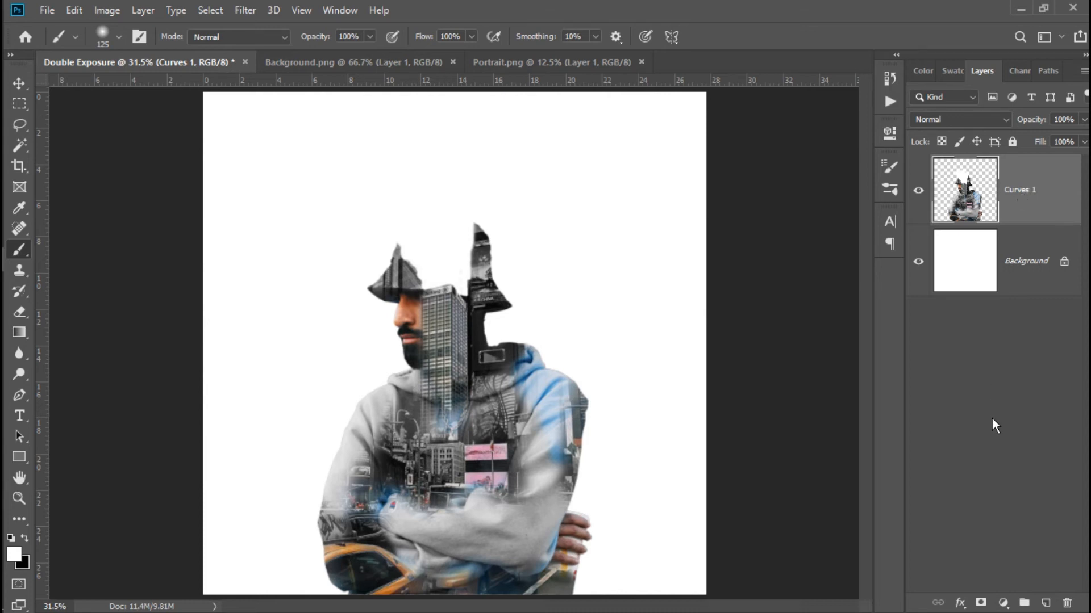
Add a Color Balance adjustment layer with midtones shifted to +30 blue and slightly toward magenta.
{"action": "left_click", "coordinate": [1004, 597]}
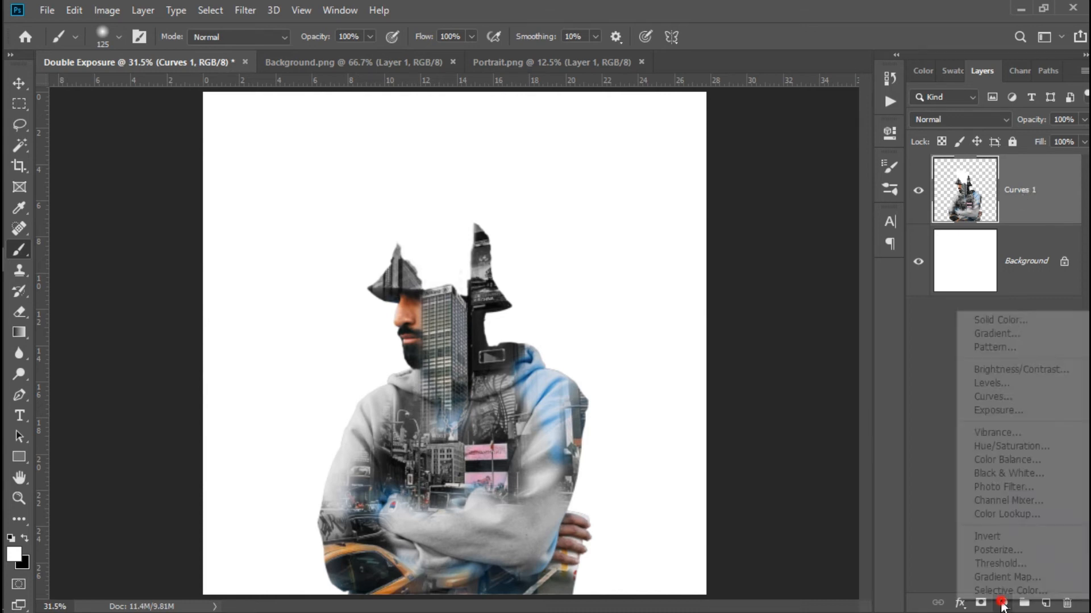
{"action": "left_click", "coordinate": [1003, 462]}
{"action": "left_click_drag", "start_coordinate": [742, 258], "coordinate": [753, 264]}
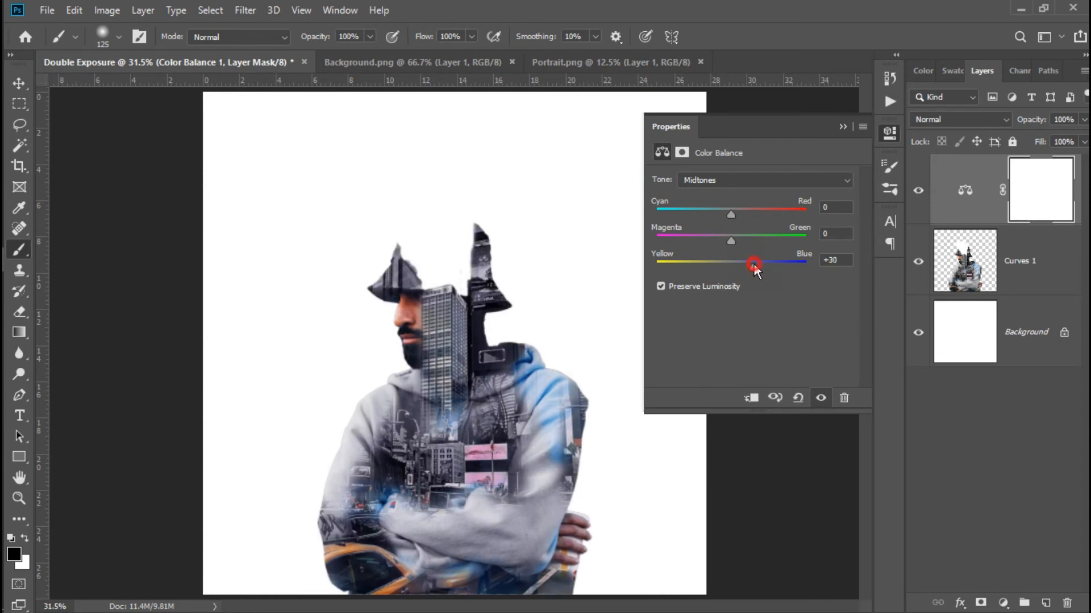
{"action": "left_click_drag", "start_coordinate": [728, 246], "coordinate": [722, 244]}
{"action": "left_click", "coordinate": [842, 127]}
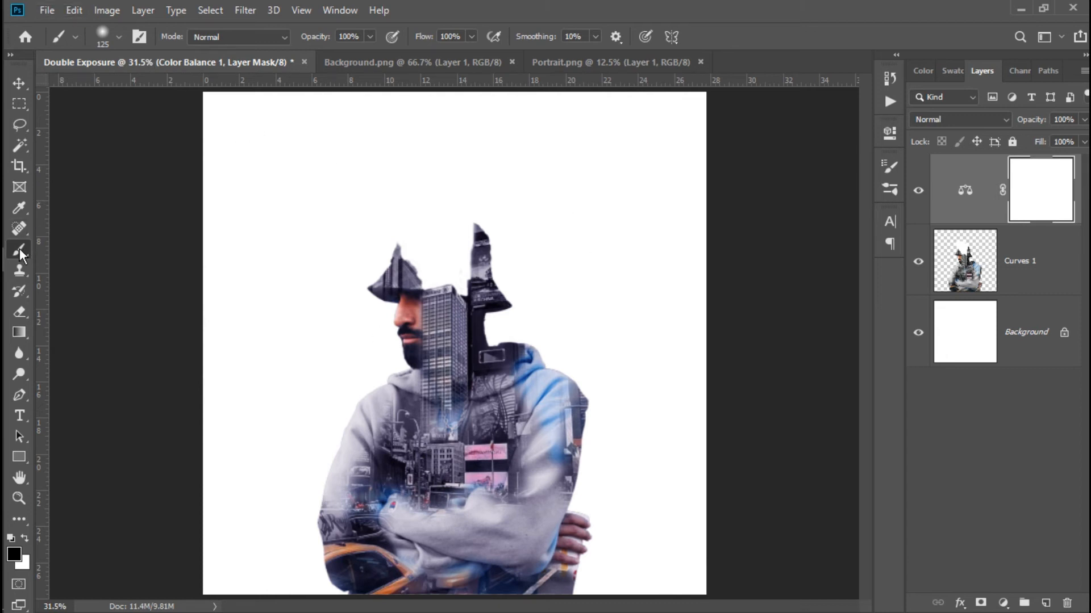
{"action": "left_click", "coordinate": [138, 37]}
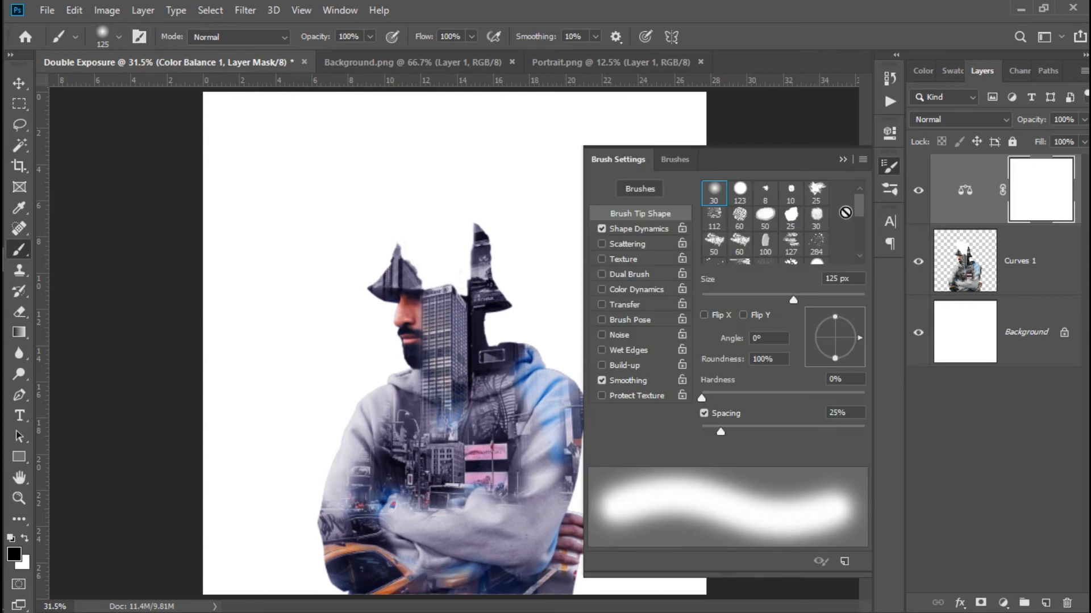
{"action": "left_click", "coordinate": [861, 162]}
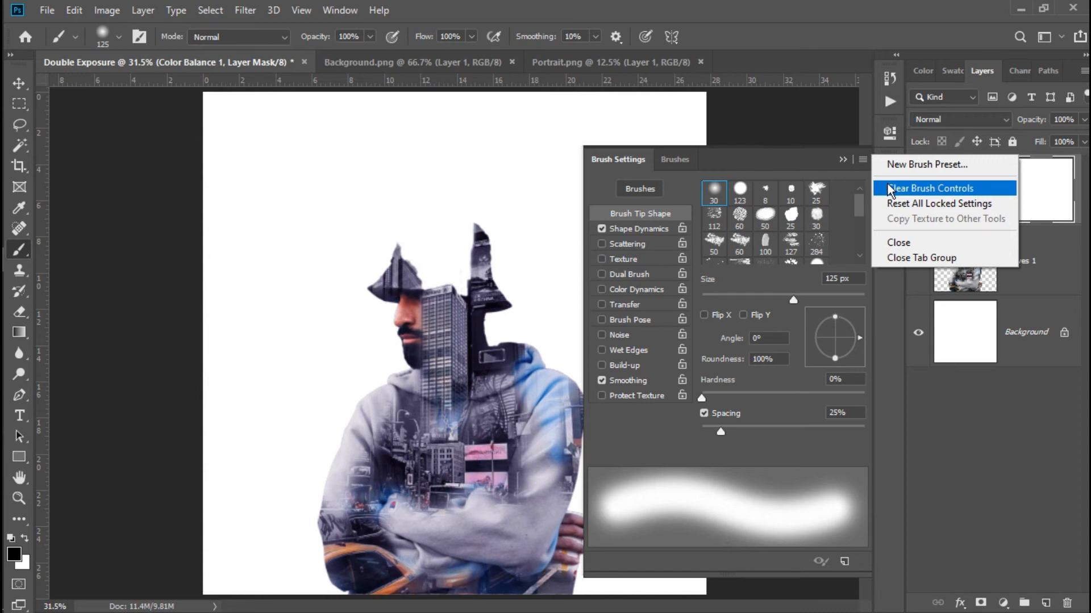
{"action": "left_click", "coordinate": [911, 165]}
{"action": "left_click", "coordinate": [720, 209]}
{"action": "left_click", "coordinate": [845, 161]}
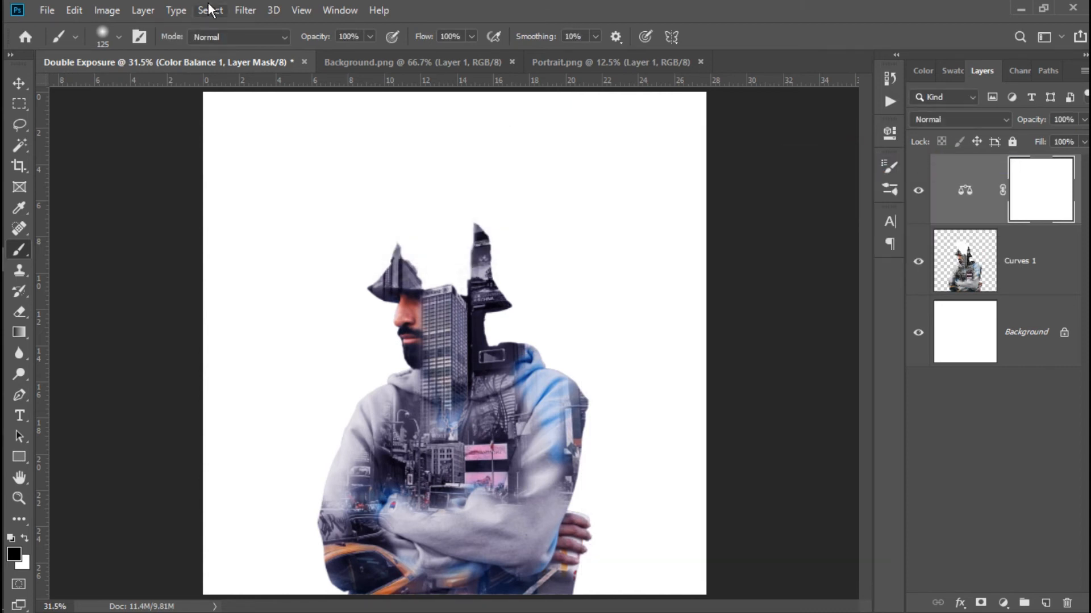
Import the splash particle brush set from the Double Exposure folder in Downloads.
{"action": "left_click", "coordinate": [118, 36]}
{"action": "left_click", "coordinate": [217, 66]}
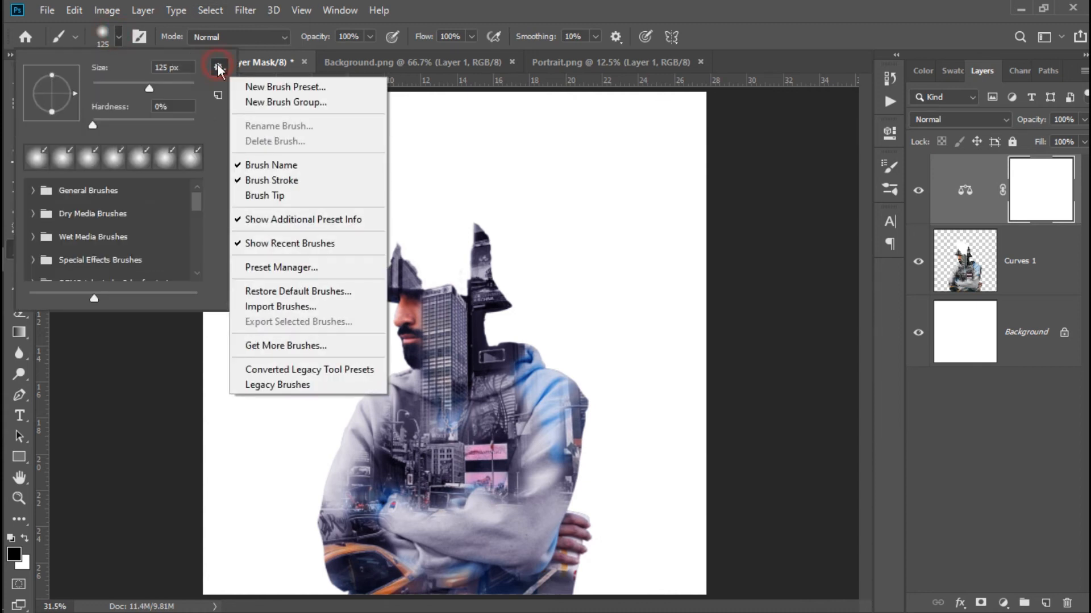
{"action": "left_click", "coordinate": [300, 307]}
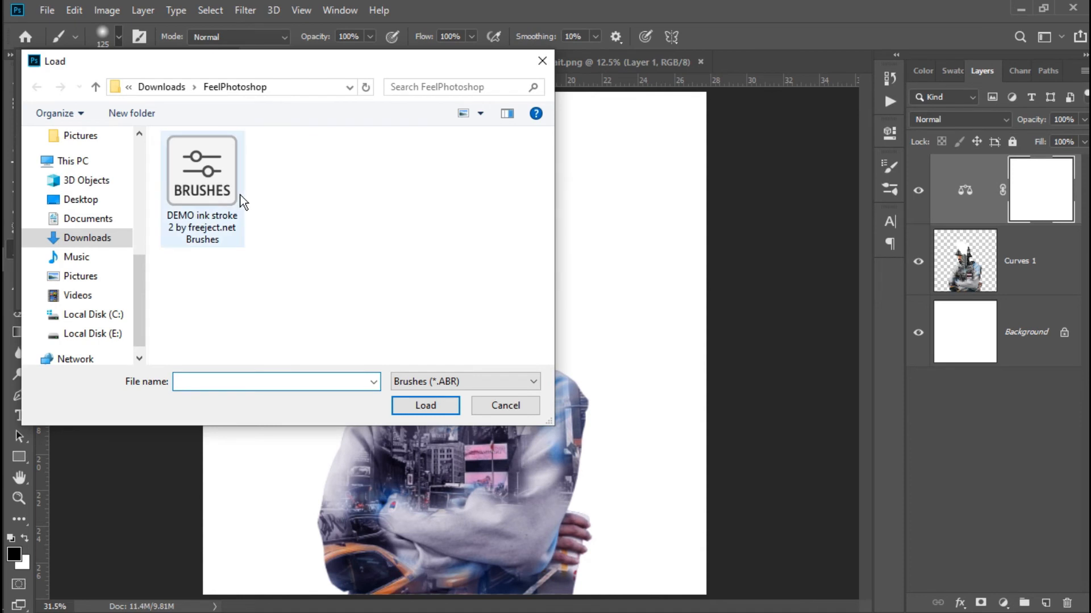
{"action": "left_click", "coordinate": [161, 87]}
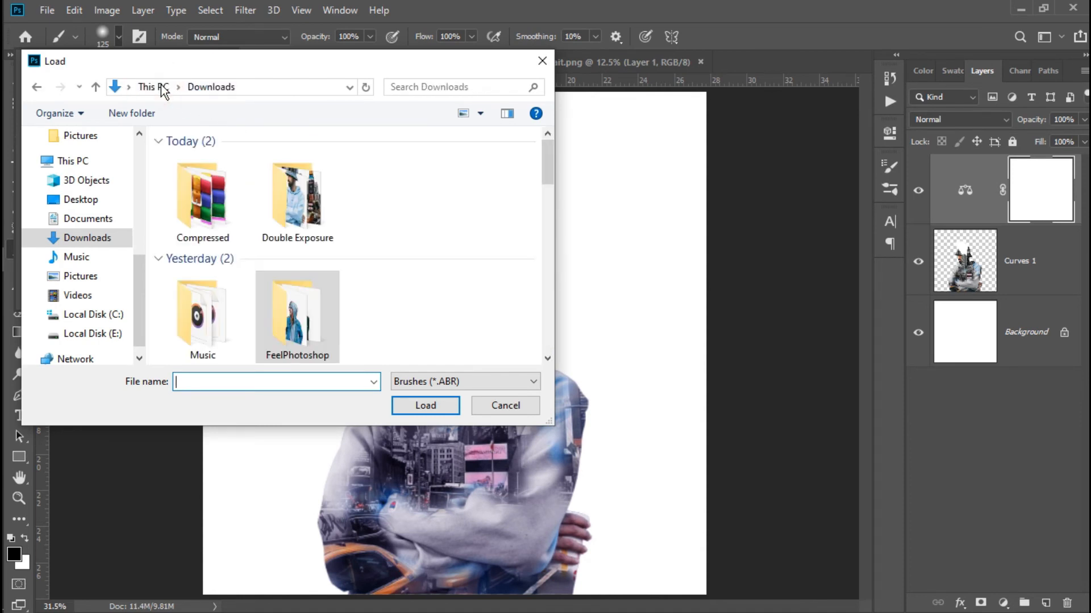
{"action": "double_click", "coordinate": [280, 191]}
{"action": "left_click", "coordinate": [202, 173]}
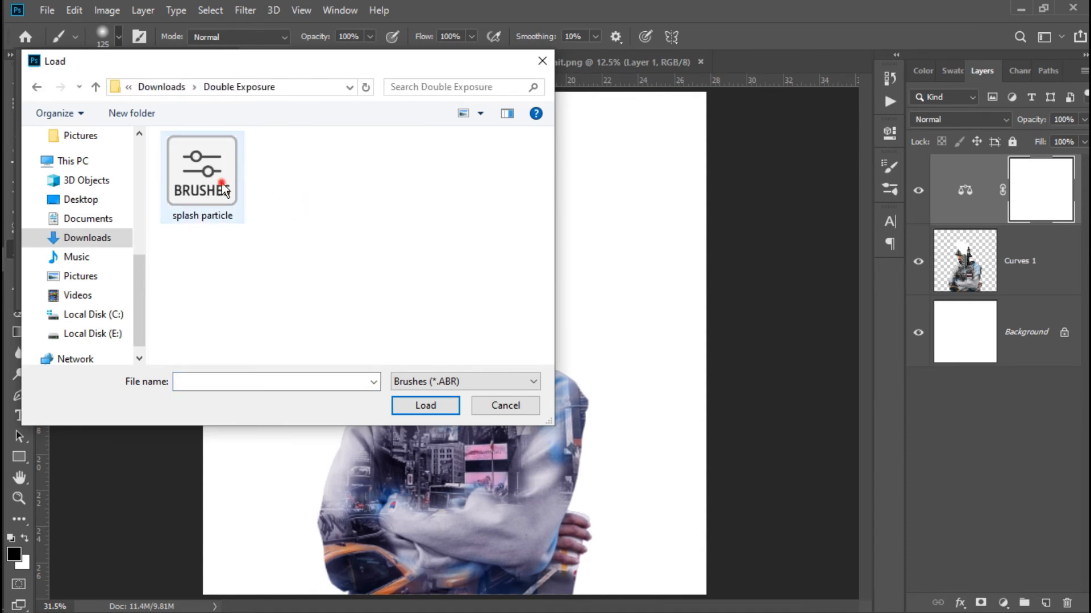
{"action": "left_click", "coordinate": [435, 411]}
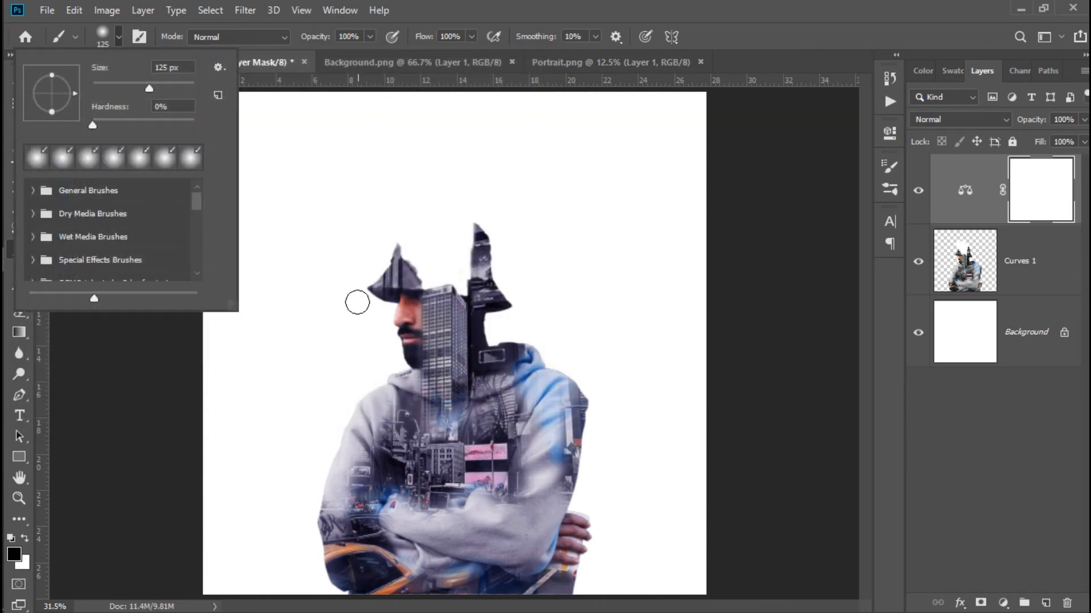
Choose the second Flying_Stone_Brush_13 brush in the splash particle group and set its size to 700 px.
{"action": "mouse_move", "coordinate": [200, 208]}
{"action": "left_mouse_down"}
{"action": "mouse_move", "coordinate": [201, 272]}
{"action": "mouse_move", "coordinate": [199, 263]}
{"action": "left_mouse_up"}
{"action": "left_click", "coordinate": [33, 269]}
{"action": "left_click", "coordinate": [113, 202]}
{"action": "left_click", "coordinate": [68, 277]}
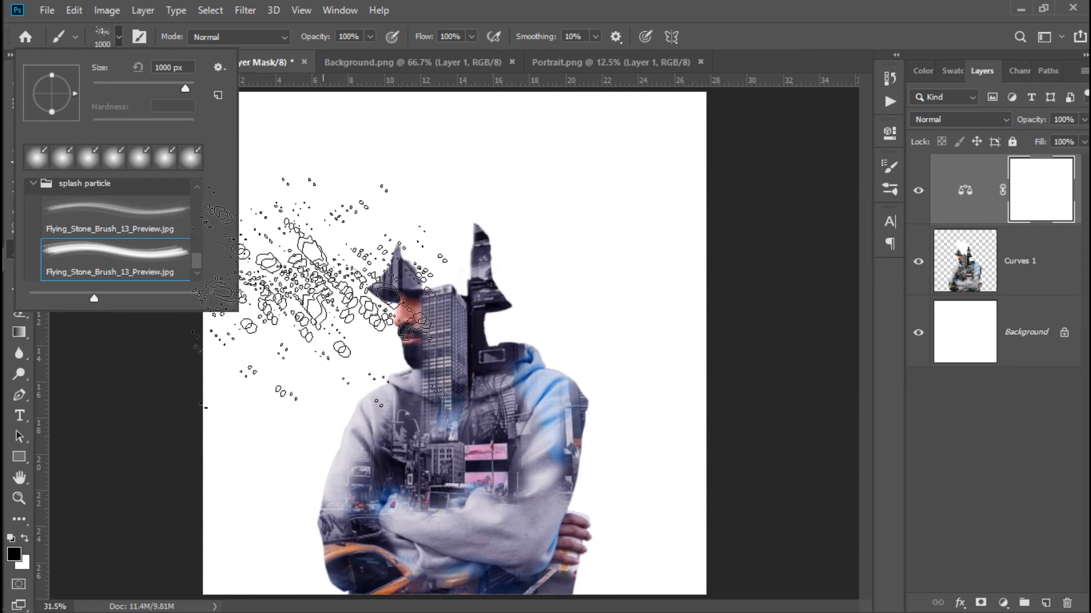
{"action": "left_click", "coordinate": [173, 83]}
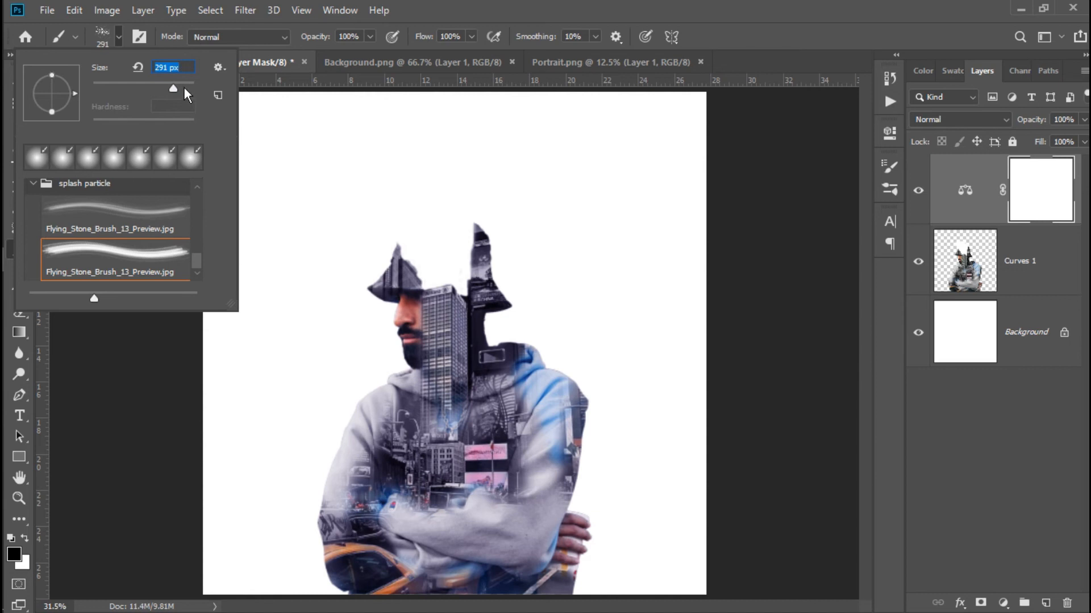
{"action": "left_click_drag", "start_coordinate": [178, 89], "coordinate": [181, 89]}
{"action": "left_click", "coordinate": [498, 5]}
{"action": "key", "text": "bracketright"}
{"action": "key", "text": "bracketright"}
{"action": "key", "text": "bracketright"}
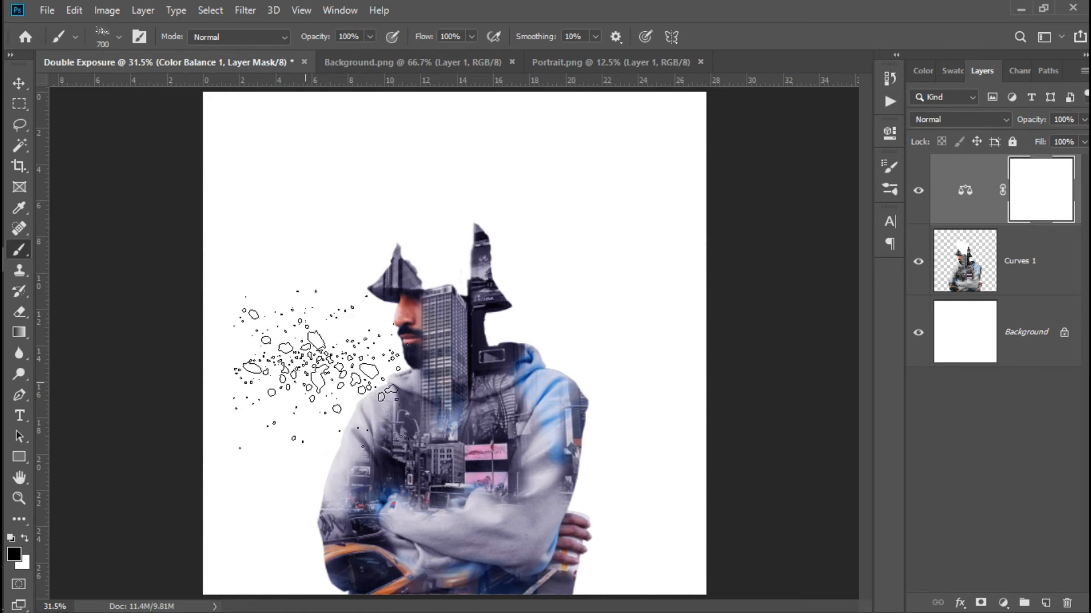
Create a new empty layer and place it between the Curves 1 layer and the Background.
{"action": "left_click", "coordinate": [1037, 295]}
{"action": "left_click", "coordinate": [1044, 600]}
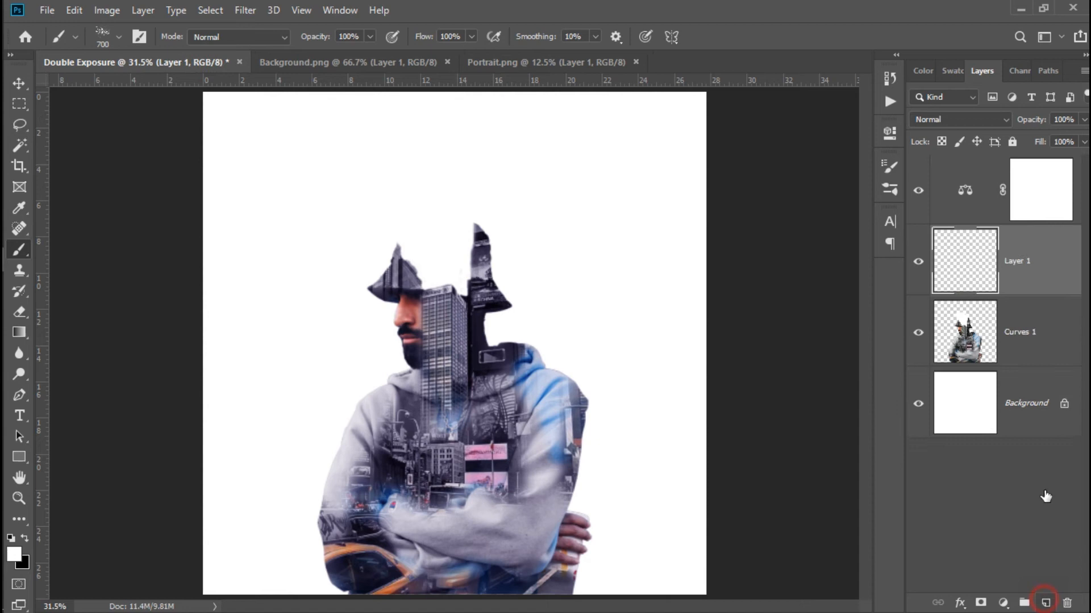
{"action": "left_click_drag", "start_coordinate": [1039, 272], "coordinate": [1033, 348]}
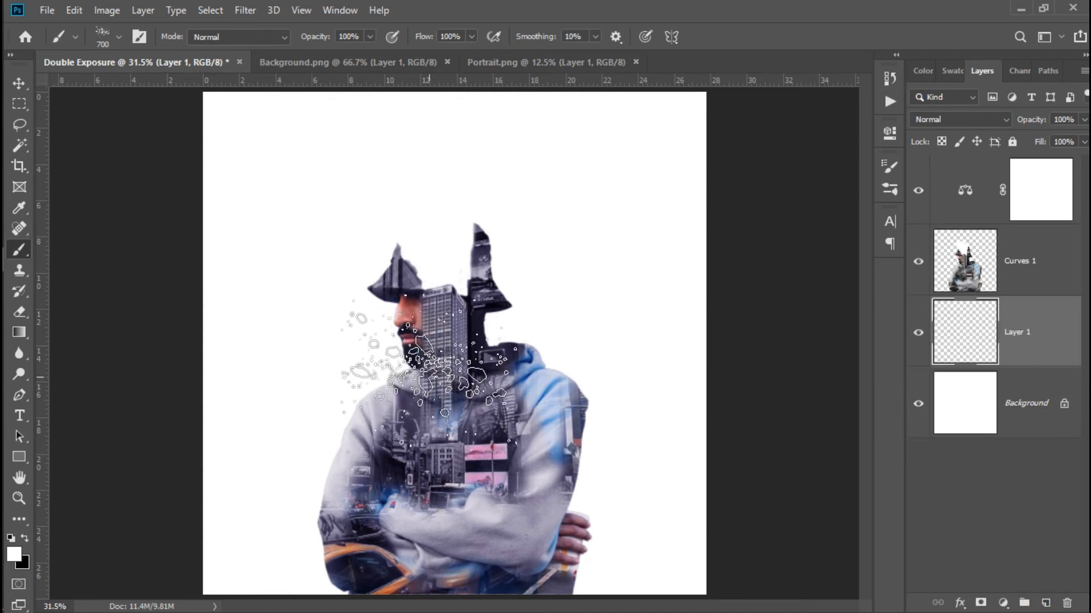
Stamp black stone particles beside the face, then with the brush tip rotated along both arms and behind the hood.
{"action": "mouse_move", "coordinate": [38, 540]}
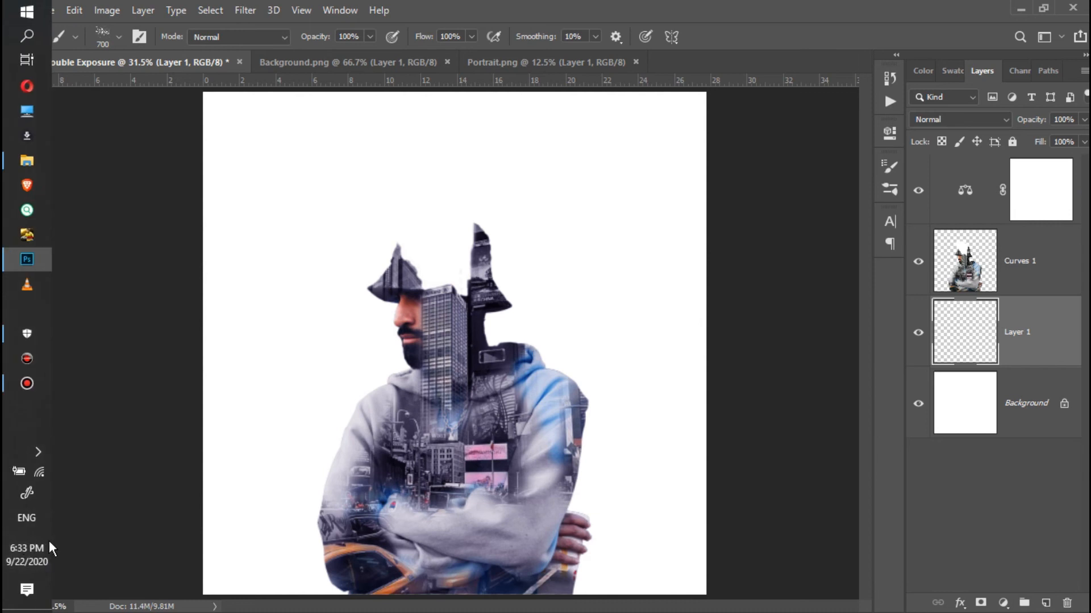
{"action": "left_click", "coordinate": [23, 538]}
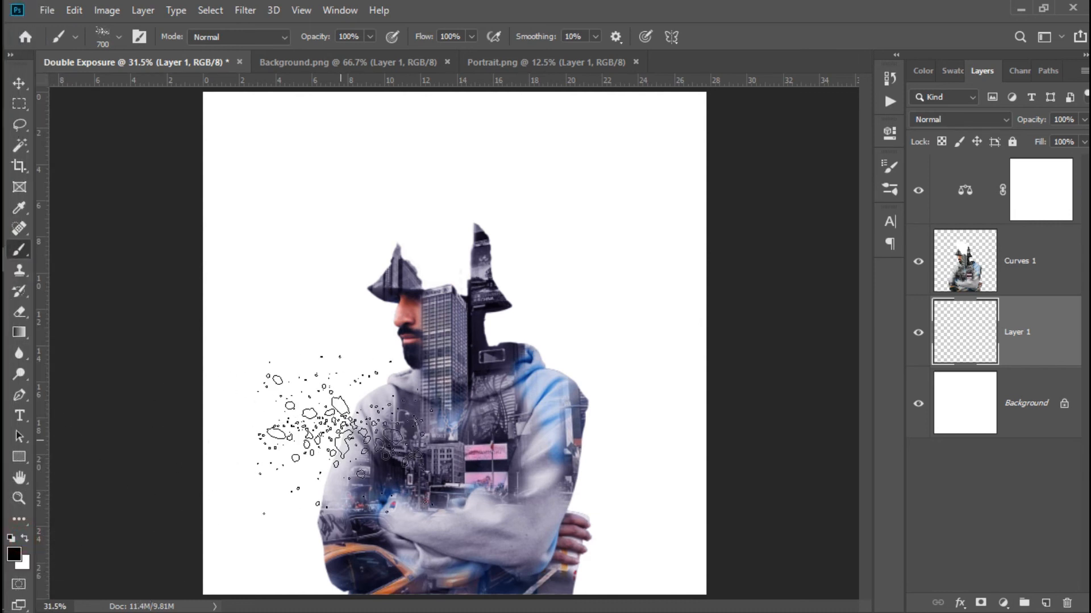
{"action": "left_click", "coordinate": [430, 386]}
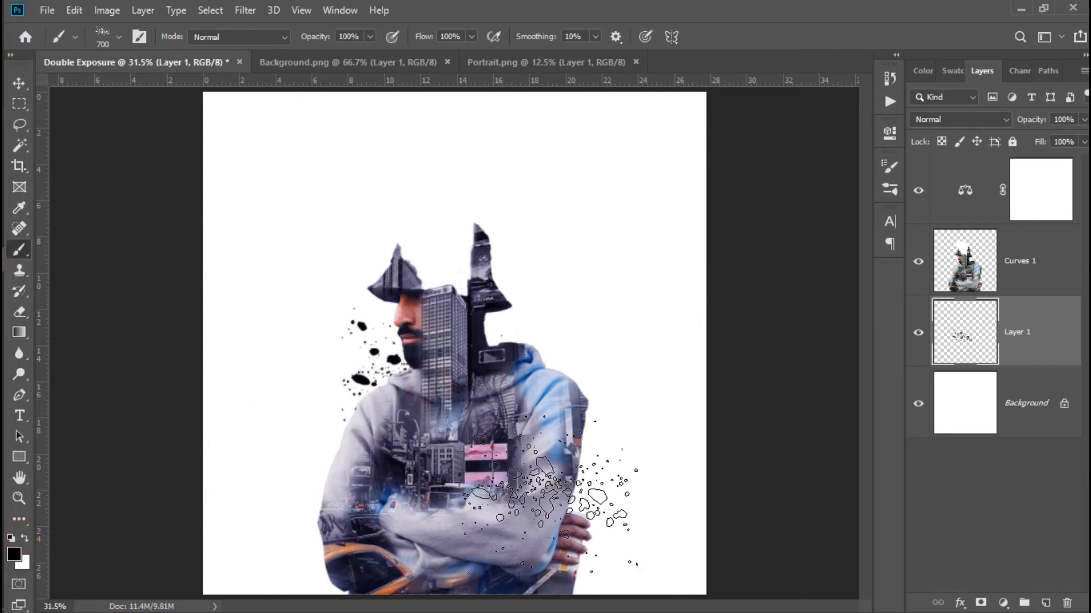
{"action": "left_click", "coordinate": [120, 37]}
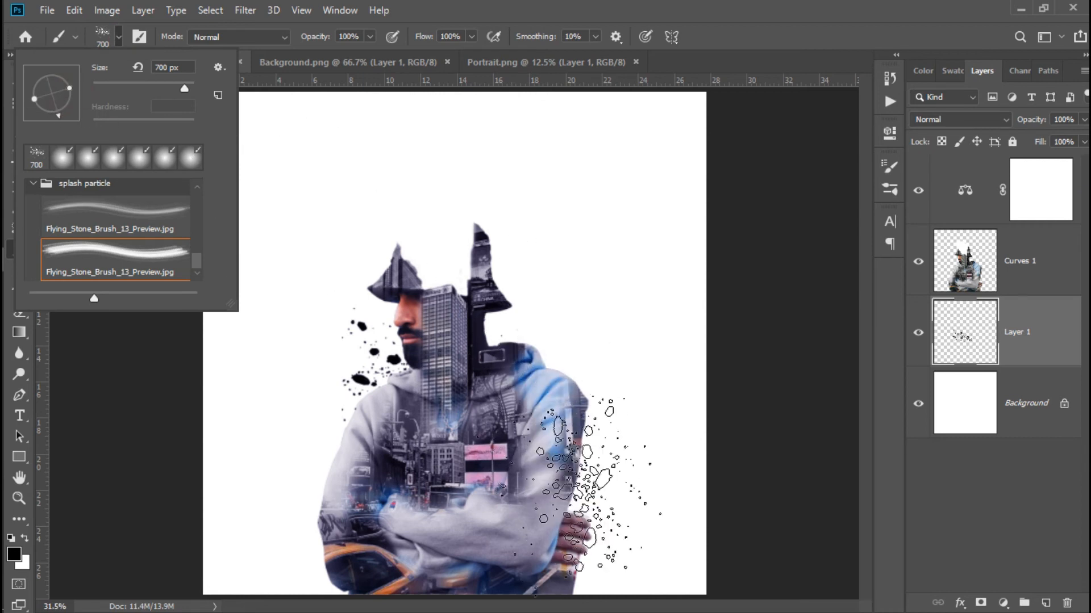
{"action": "left_click", "coordinate": [588, 483]}
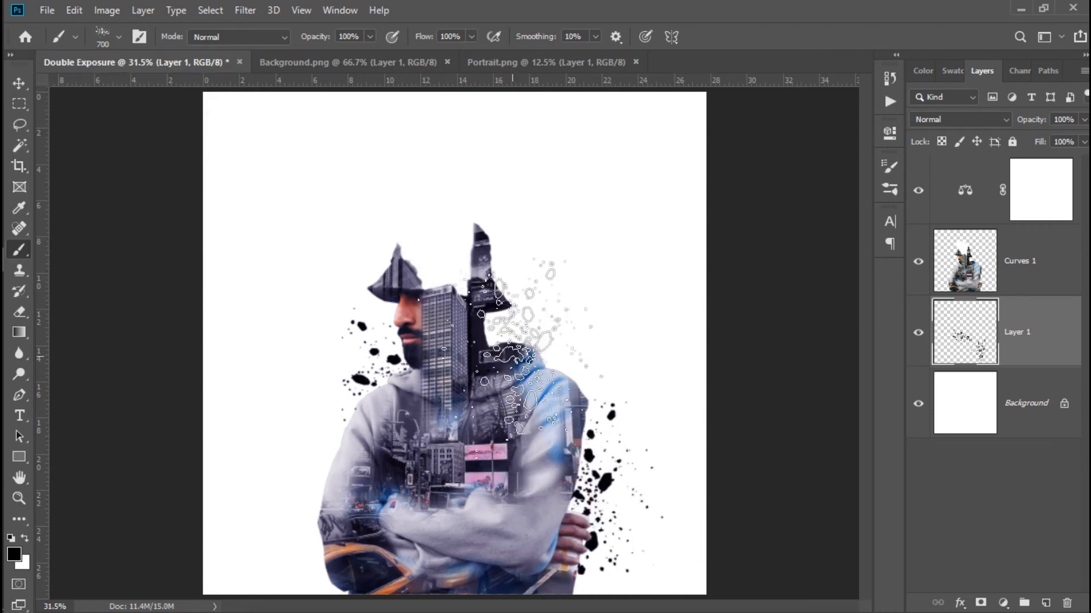
{"action": "left_click", "coordinate": [534, 335]}
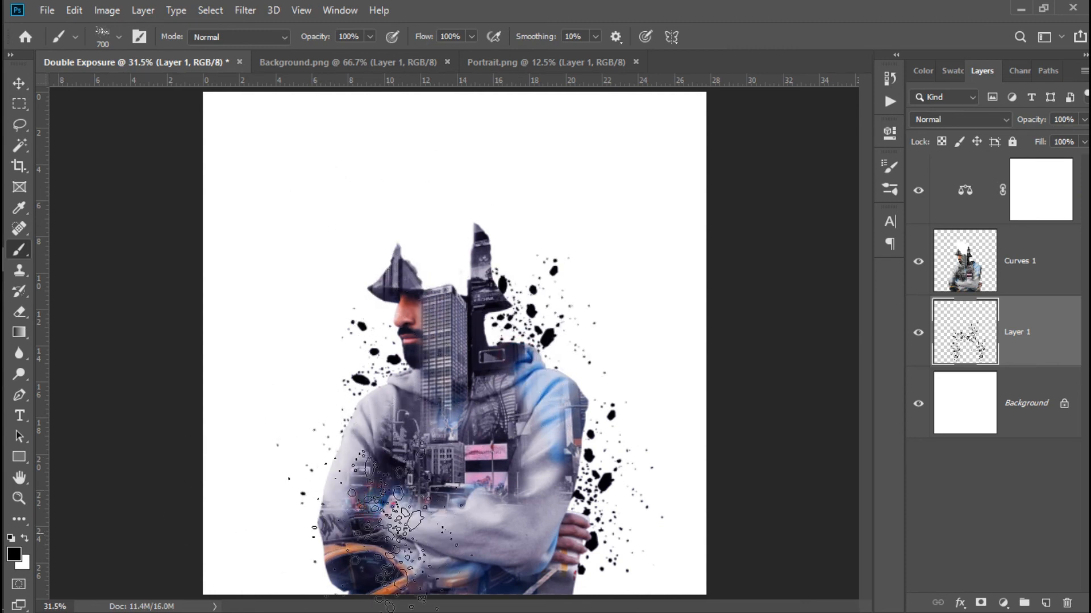
Try stamping 700 px stone particles over and above the hat with different brush angles, and undo these stamps.
{"action": "left_click", "coordinate": [440, 282]}
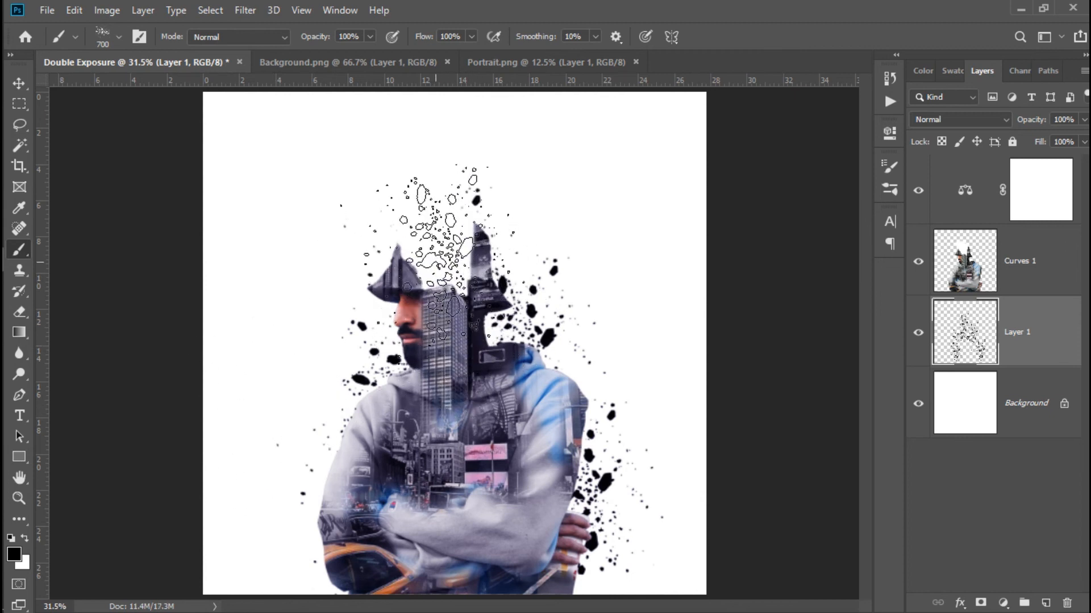
{"action": "left_click", "coordinate": [431, 220]}
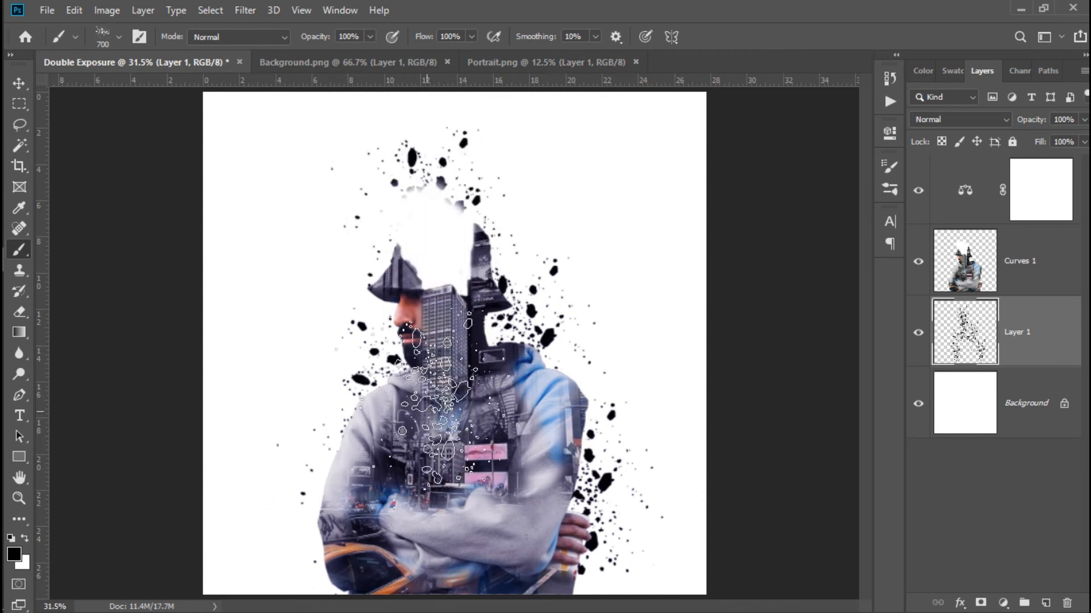
{"action": "key", "text": "ctrl+z"}
{"action": "key", "text": "ctrl+z"}
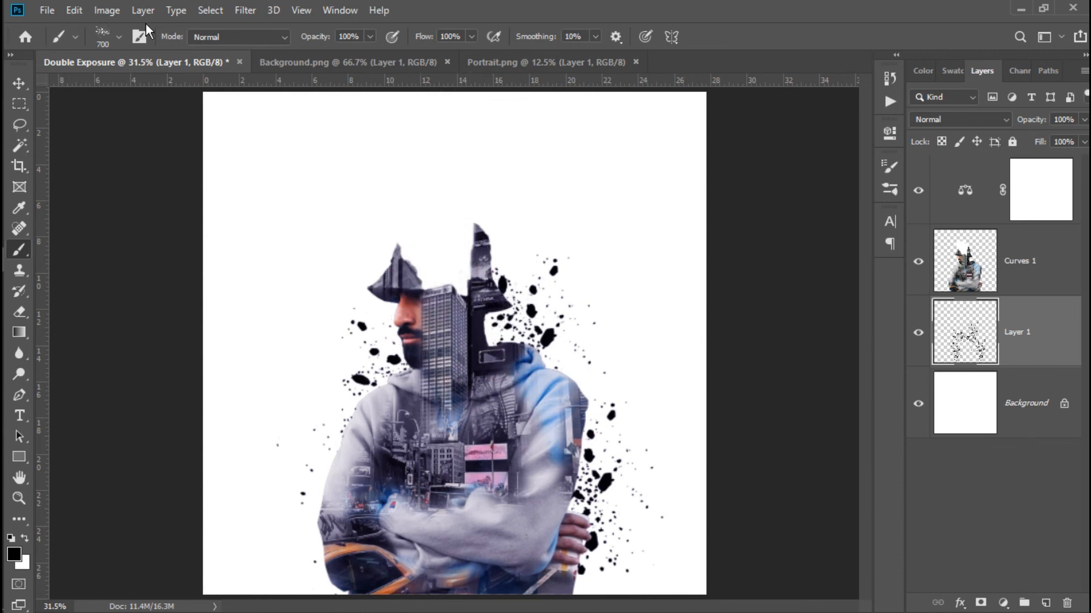
{"action": "left_click", "coordinate": [120, 37]}
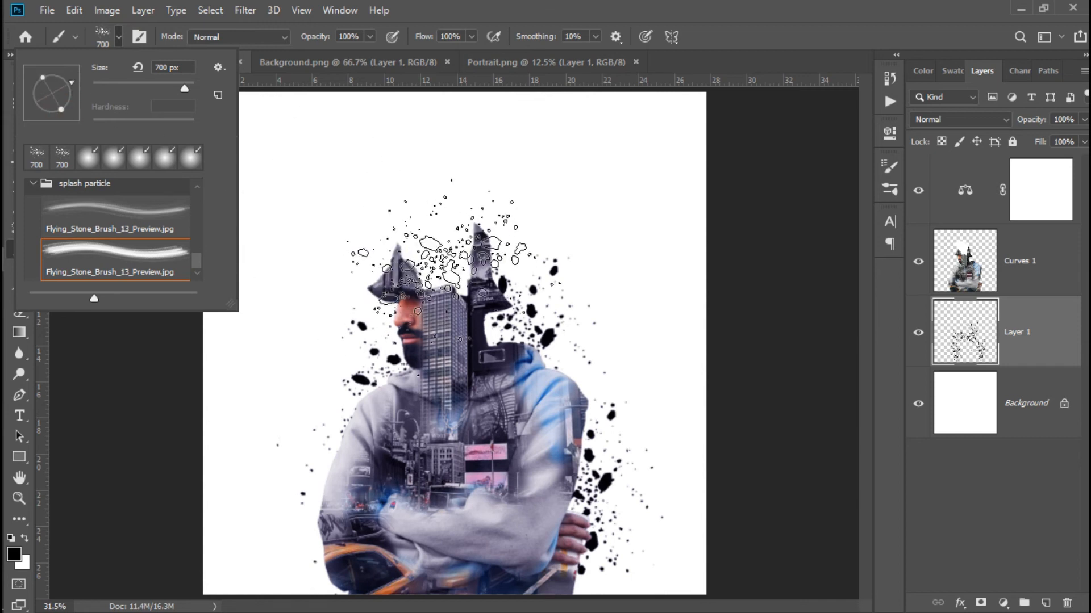
{"action": "left_click", "coordinate": [473, 307]}
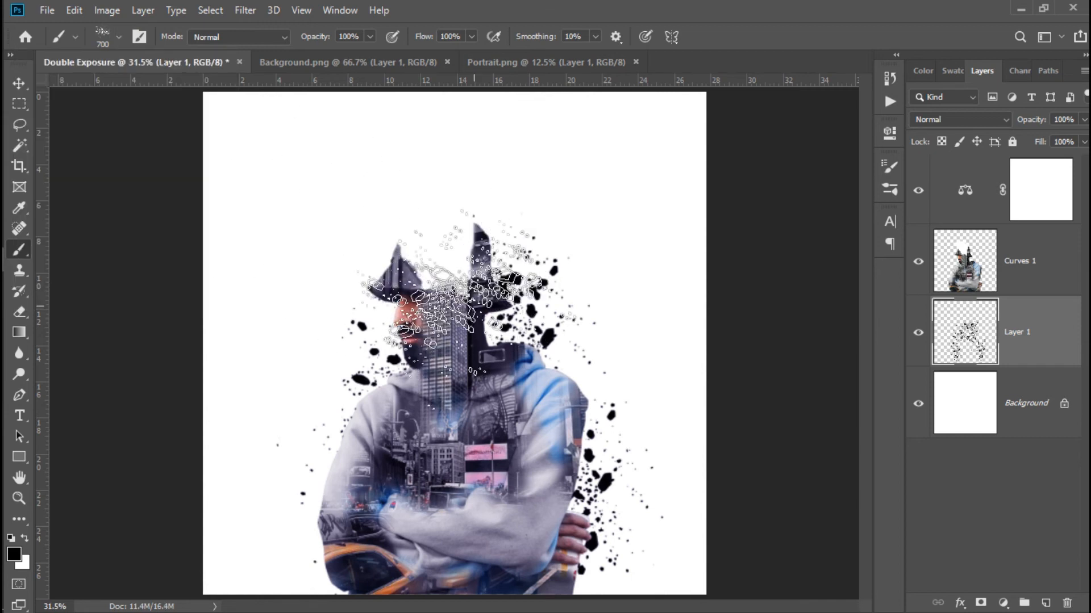
{"action": "key", "text": "ctrl+z"}
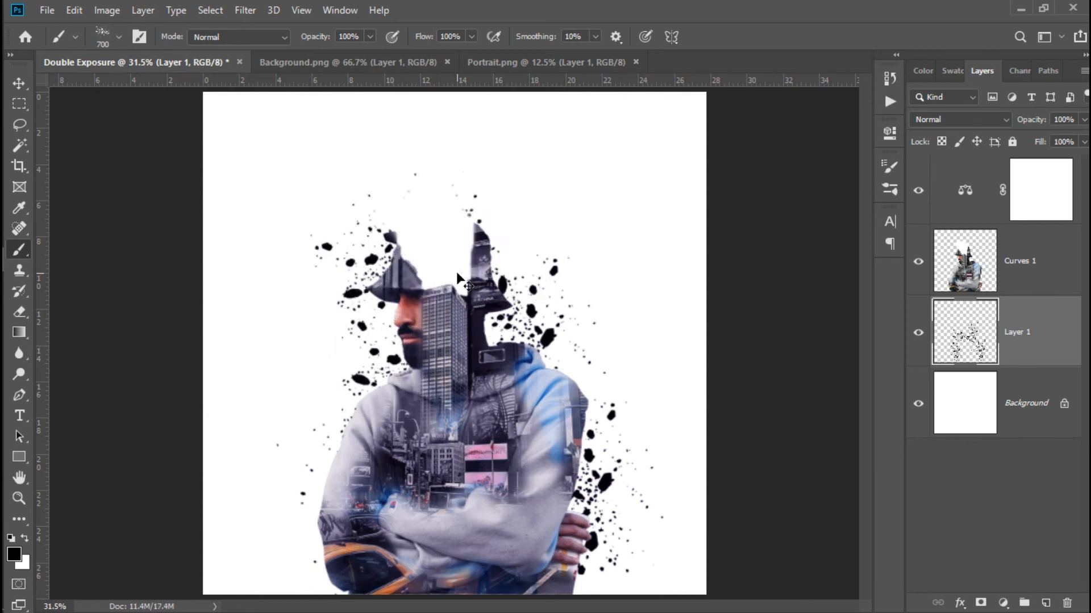
Try stamping stone particles with a smaller 250 px brush in the gap of the hat, and undo the stamps.
{"action": "key", "text": "bracketleft"}
{"action": "key", "text": "bracketleft"}
{"action": "key", "text": "bracketleft"}
{"action": "key", "text": "bracketleft"}
{"action": "key", "text": "bracketleft"}
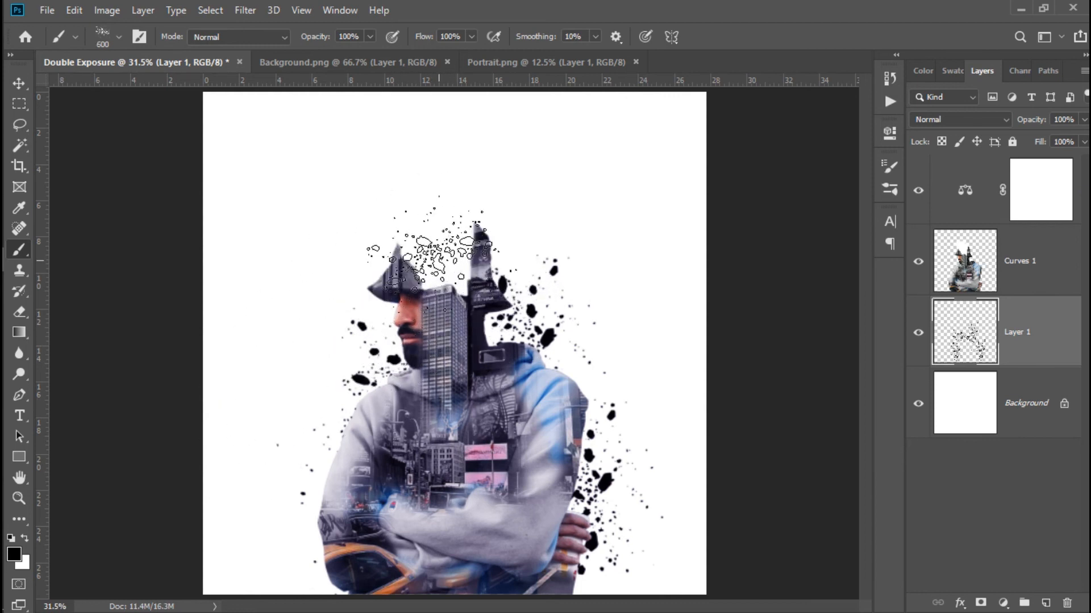
{"action": "left_click", "coordinate": [447, 263]}
{"action": "key", "text": "ctrl+z"}
{"action": "left_click", "coordinate": [438, 259]}
{"action": "key", "text": "ctrl+z"}
Set the brush size to 400 px and stamp stone particles around the hat's crown.
{"action": "key", "text": "bracketright"}
{"action": "key", "text": "bracketright"}
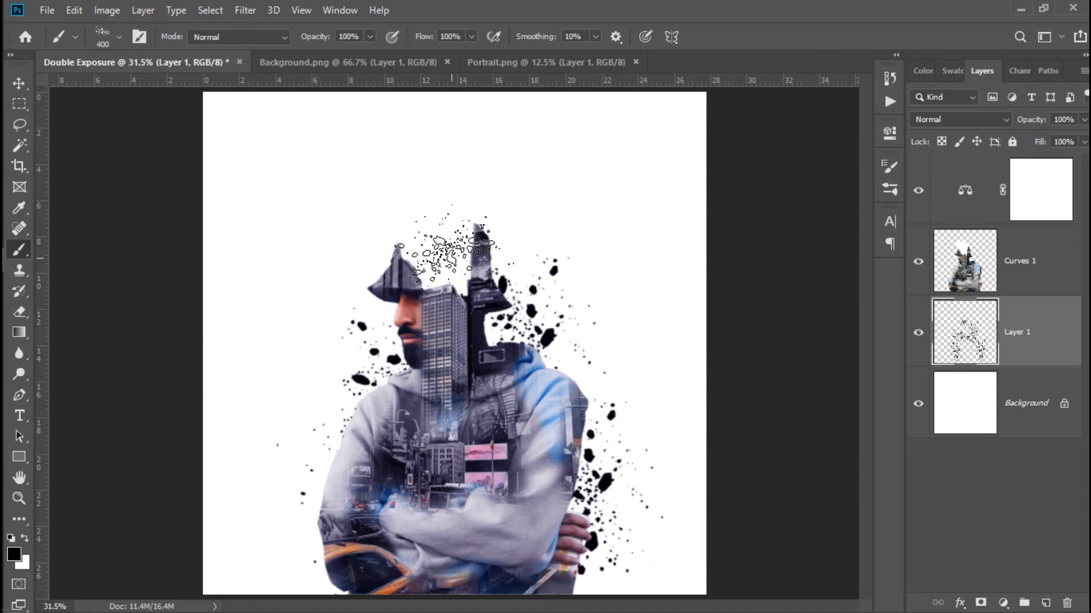
{"action": "left_click", "coordinate": [435, 233]}
{"action": "key", "text": "ctrl+z"}
{"action": "left_click", "coordinate": [422, 273]}
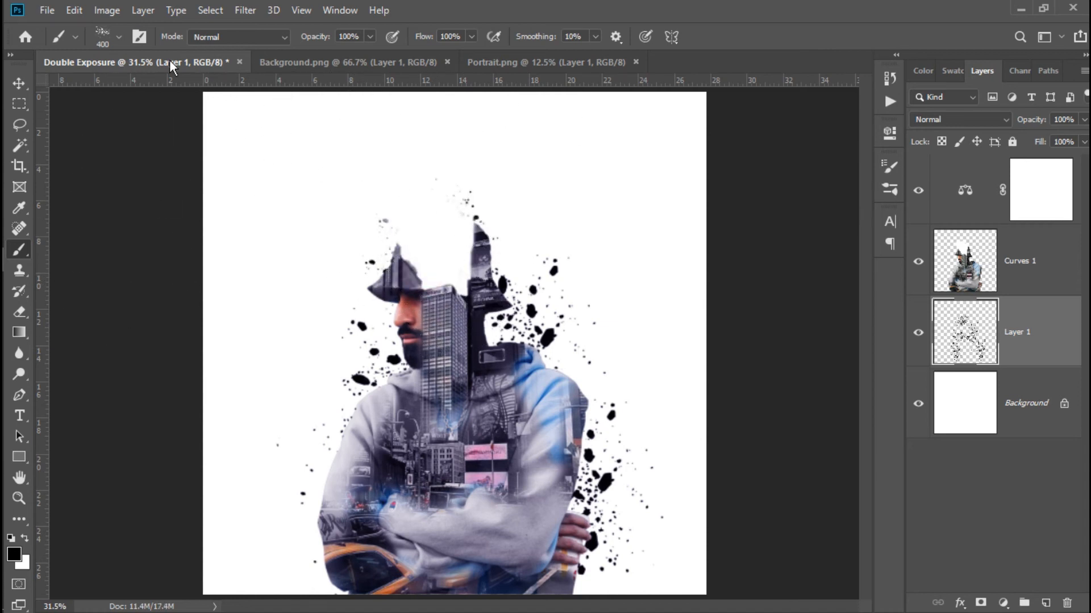
Switch to the first Flying_Stone_Brush_13 brush at 960 px and stamp finer particles around the head and the lower forearm.
{"action": "left_click", "coordinate": [120, 37]}
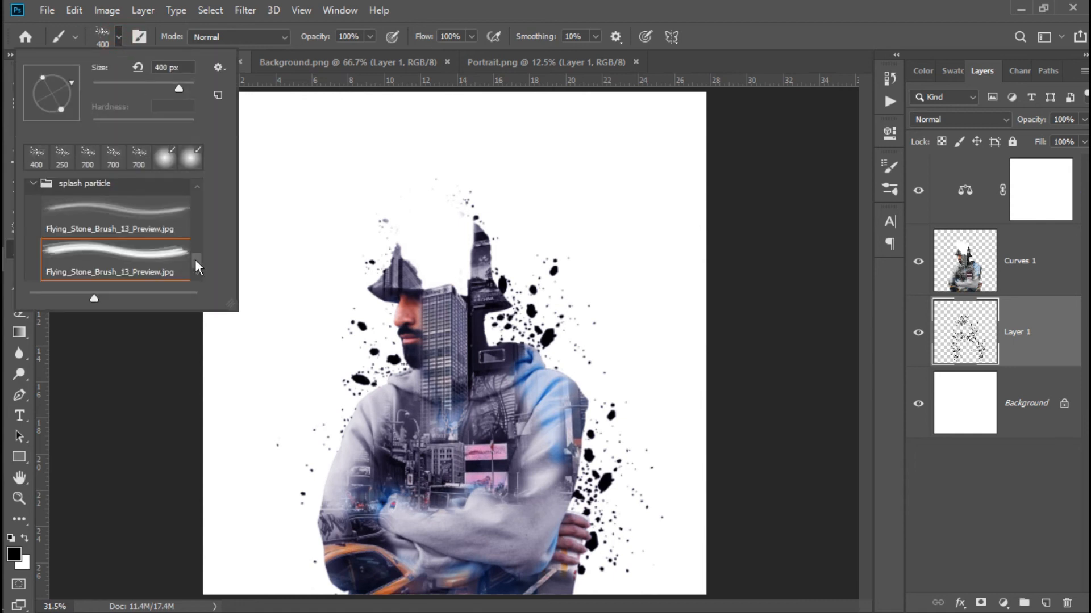
{"action": "left_click", "coordinate": [139, 229]}
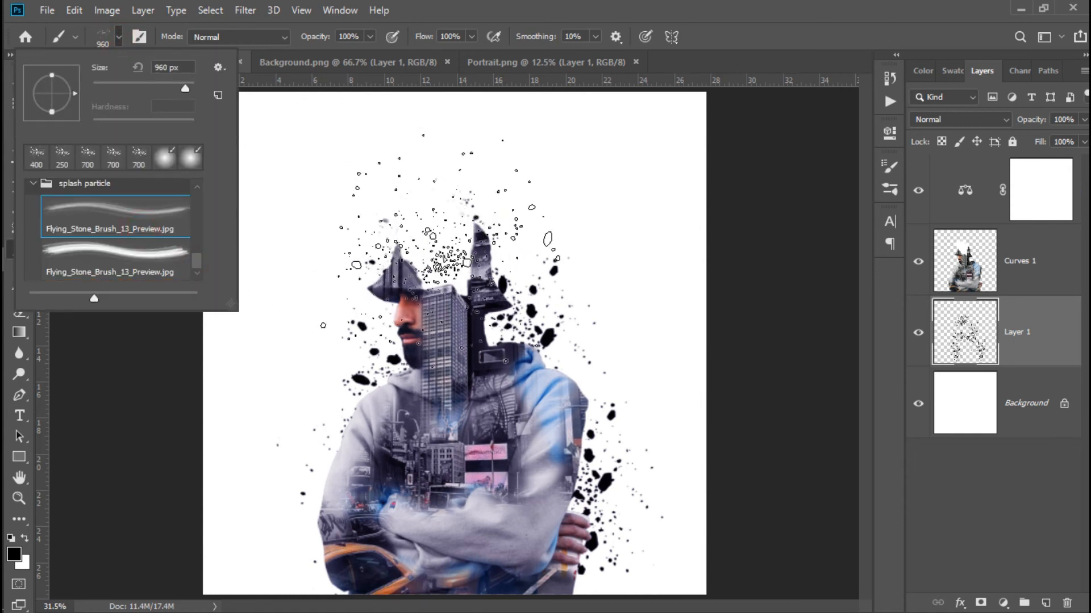
{"action": "left_click", "coordinate": [468, 336]}
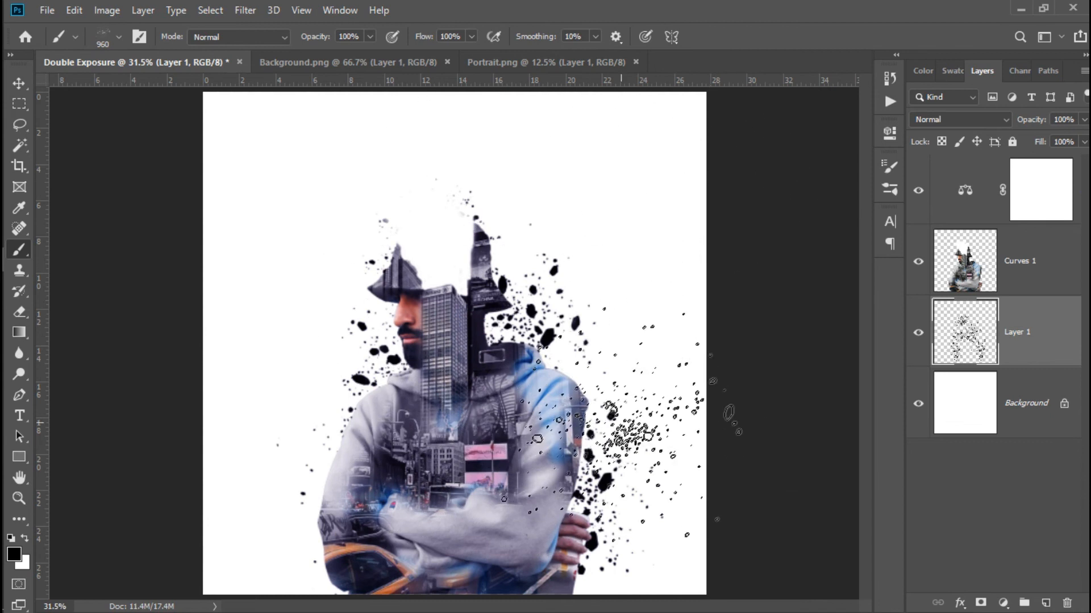
{"action": "left_click", "coordinate": [389, 528]}
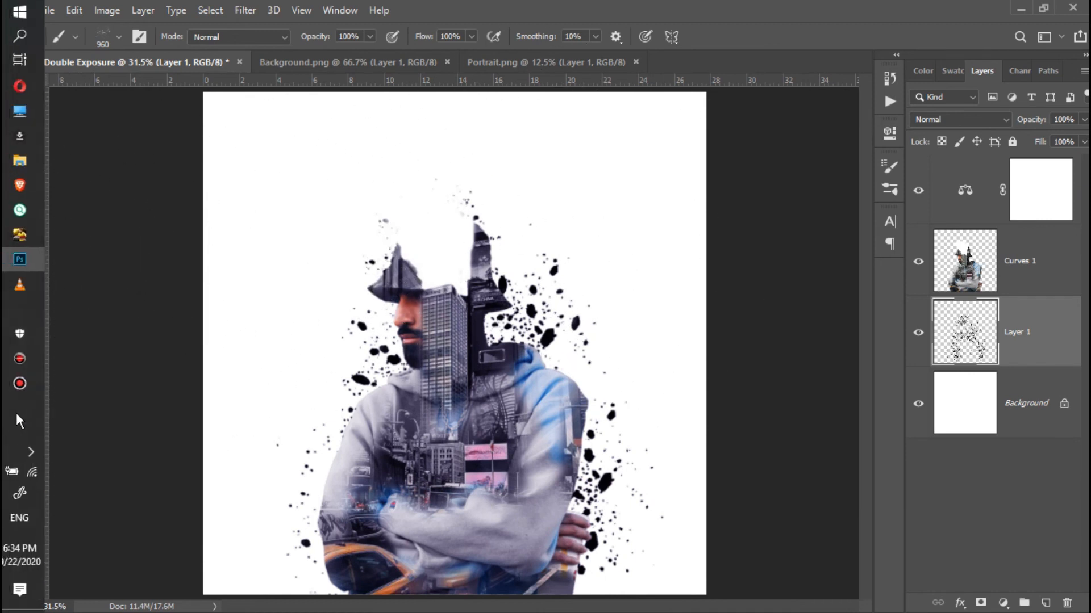
Add a text layer reading DOUBLE above the stone particle layer, in Bebas Neue Pro at 300 pt in black.
{"action": "left_click", "coordinate": [19, 415]}
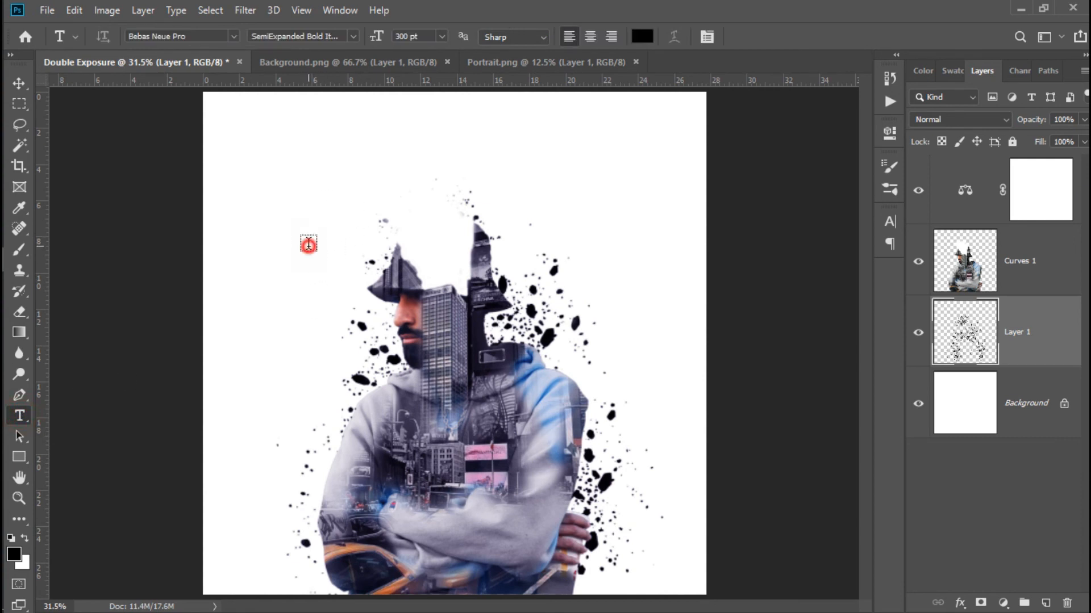
{"action": "left_click", "coordinate": [308, 244]}
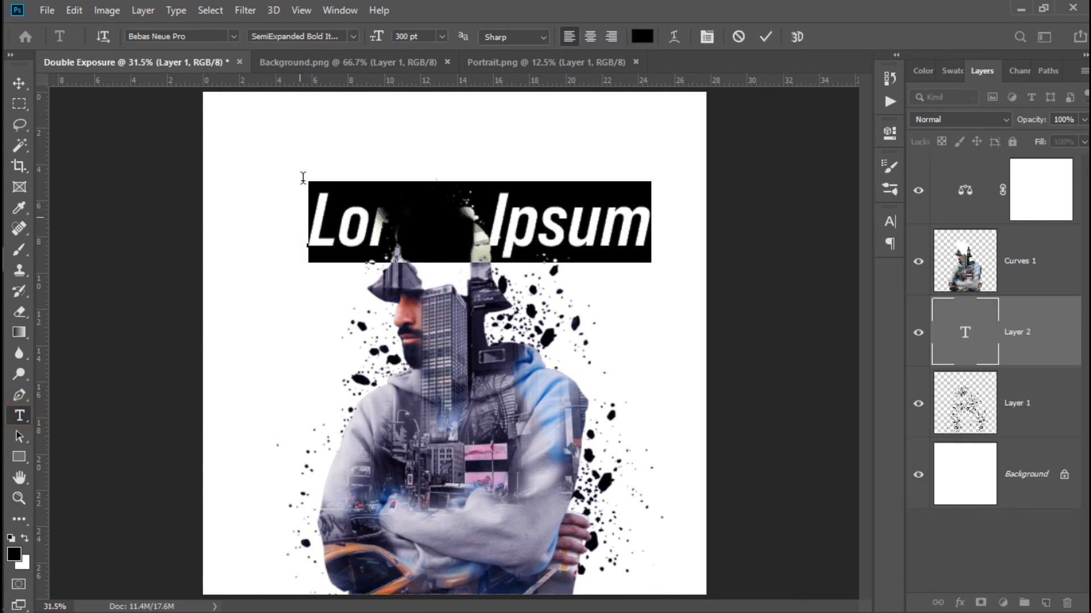
{"action": "left_click", "coordinate": [233, 33]}
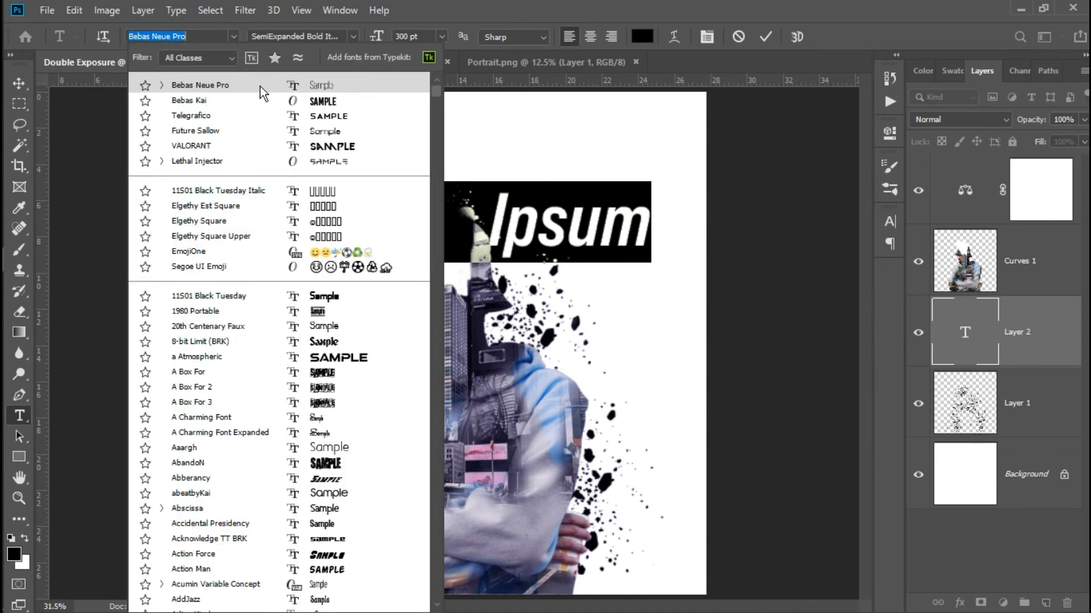
{"action": "left_click", "coordinate": [240, 90]}
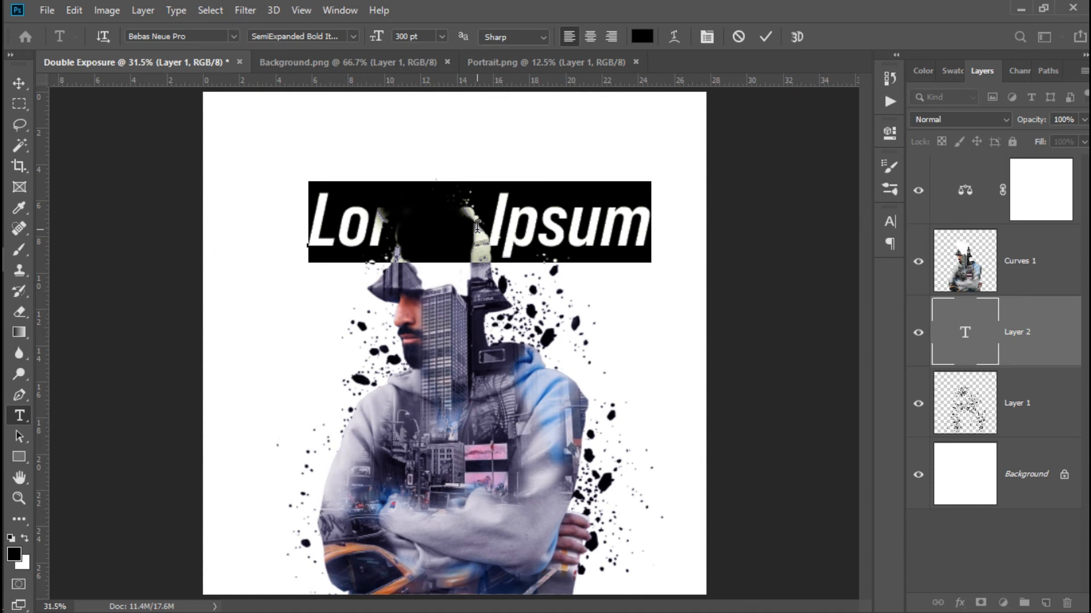
{"action": "type", "text": "DO"}
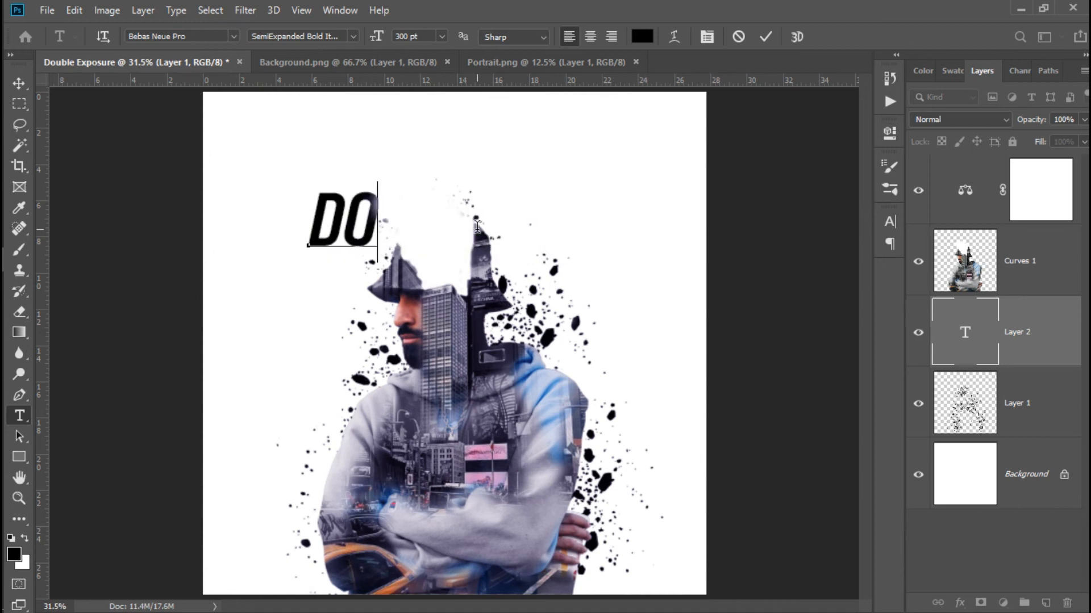
{"action": "type", "text": "UB"}
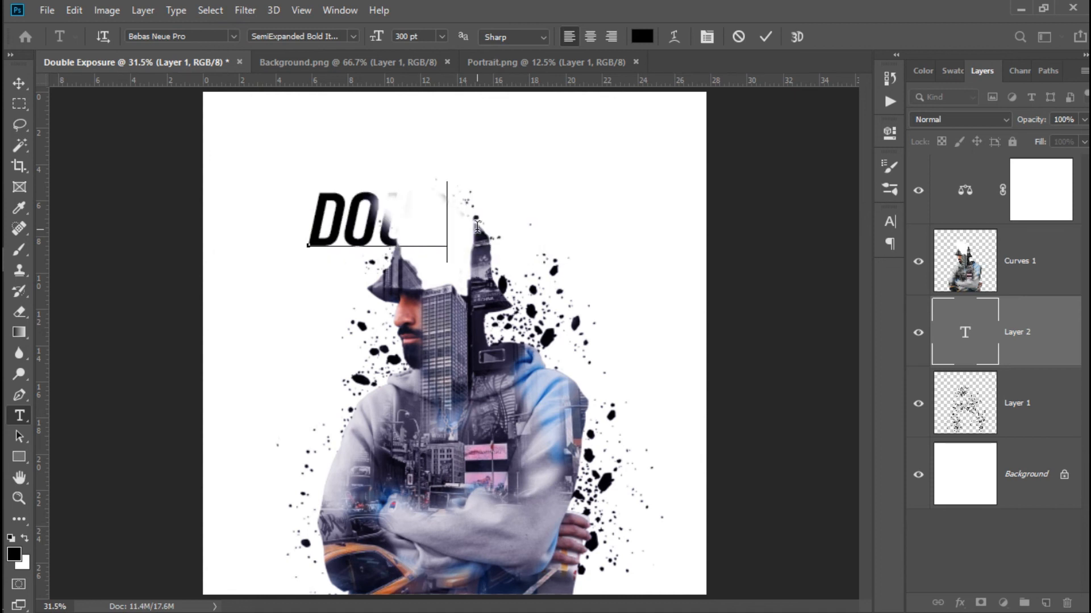
{"action": "type", "text": "LE"}
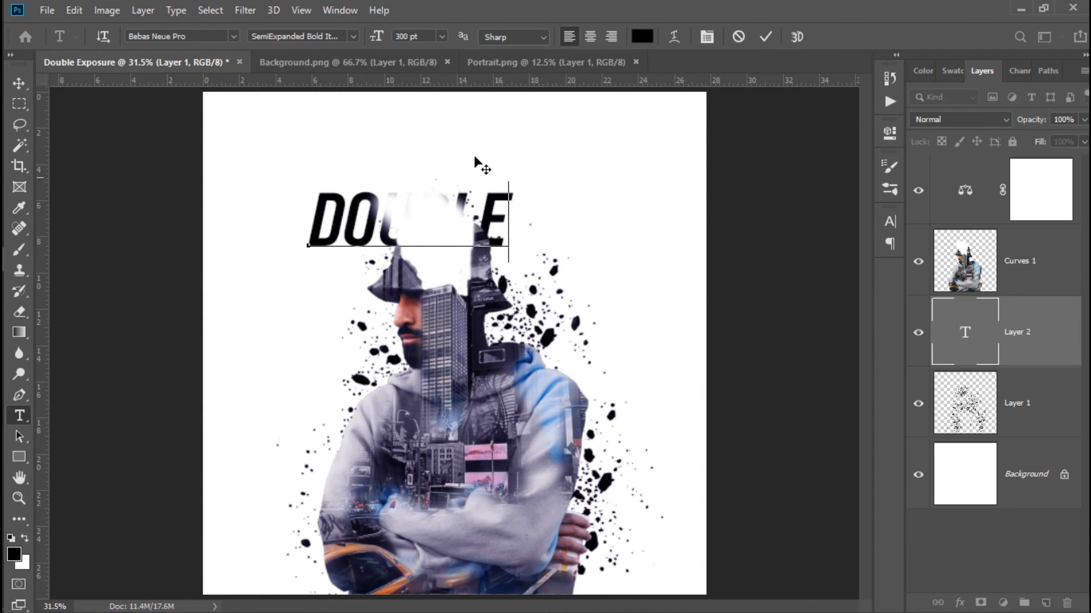
Scale the DOUBLE text to about 75.5% and place it beside the man's head, over the back of the neck.
{"action": "left_click", "coordinate": [20, 84]}
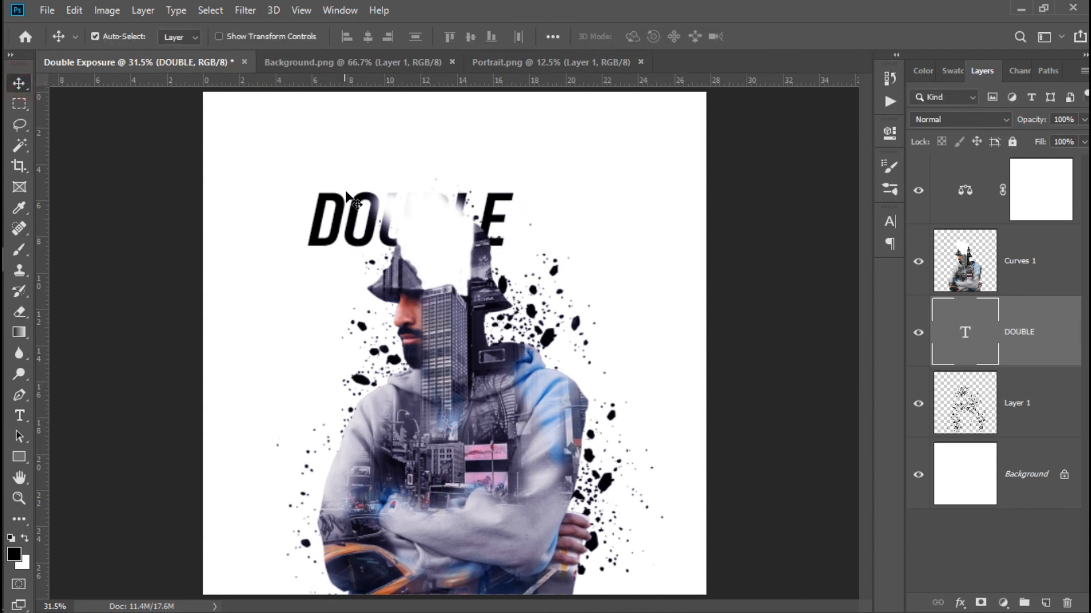
{"action": "left_click_drag", "start_coordinate": [337, 199], "coordinate": [276, 256]}
{"action": "key", "text": "ctrl+t"}
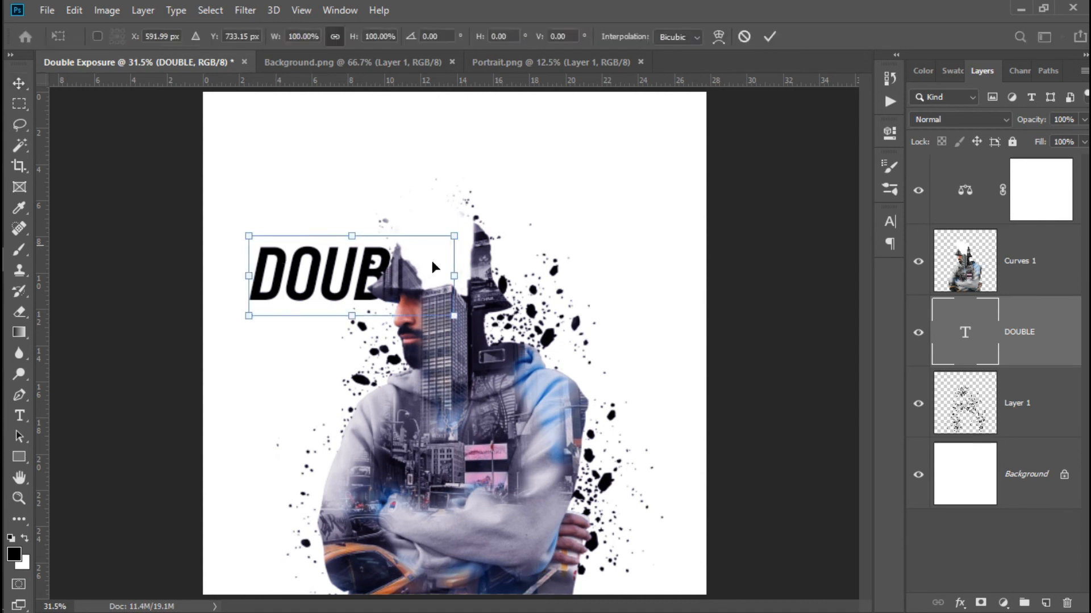
{"action": "left_click_drag", "start_coordinate": [452, 316], "coordinate": [583, 335]}
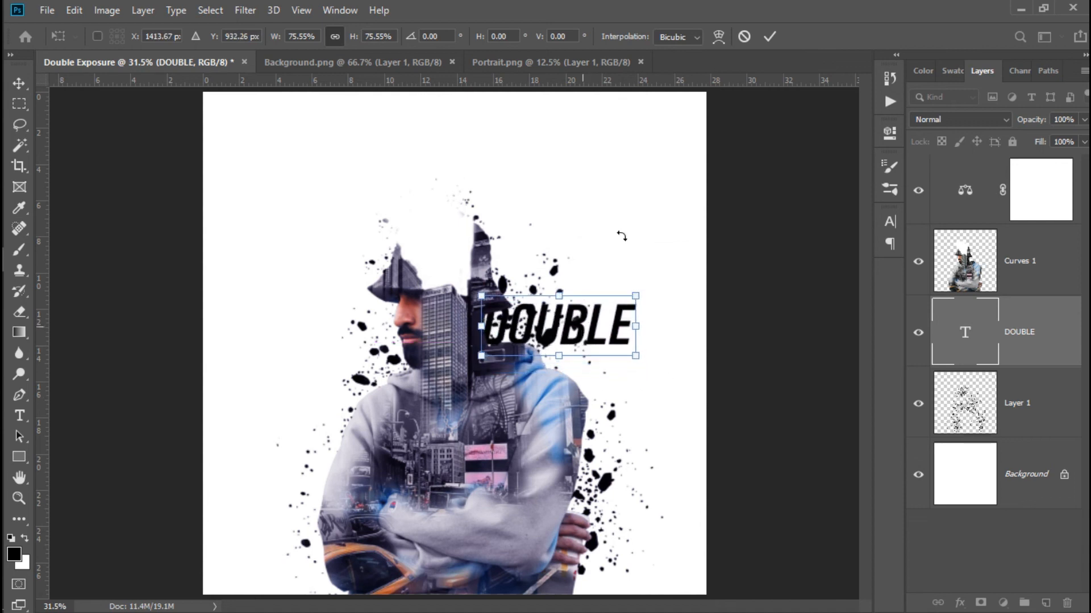
{"action": "left_click", "coordinate": [770, 37]}
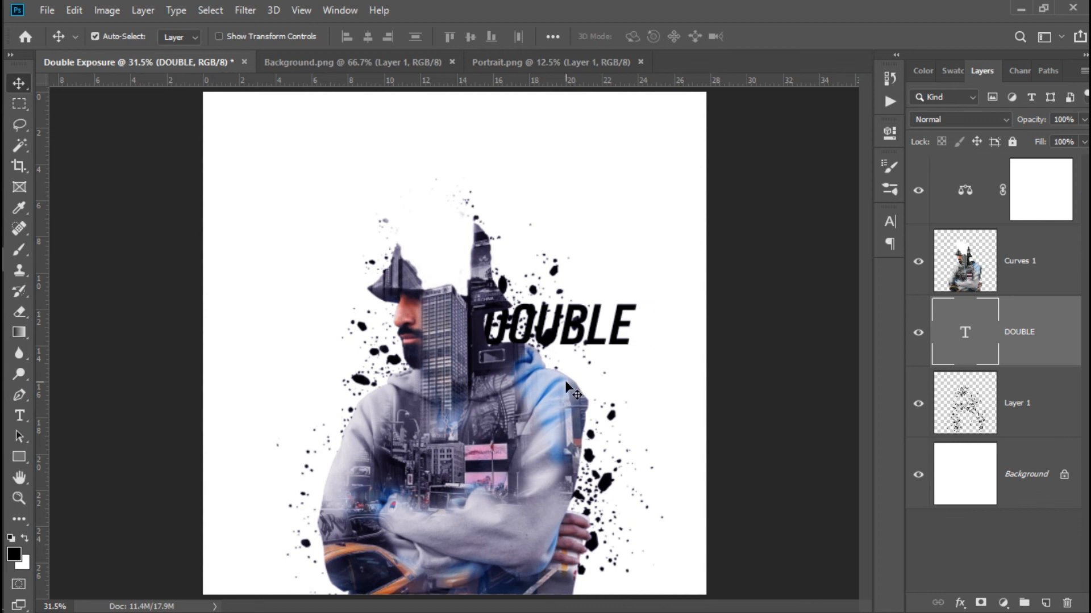
Add a separate text layer reading EXPOSURE at 300 pt in the empty area above the man.
{"action": "key", "text": "t"}
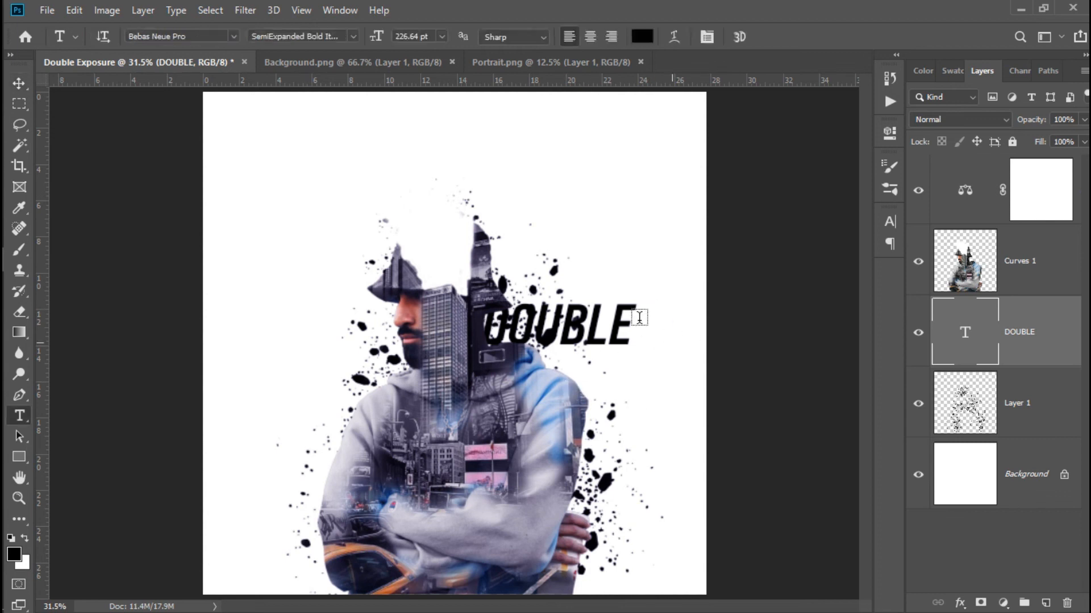
{"action": "left_click", "coordinate": [531, 165]}
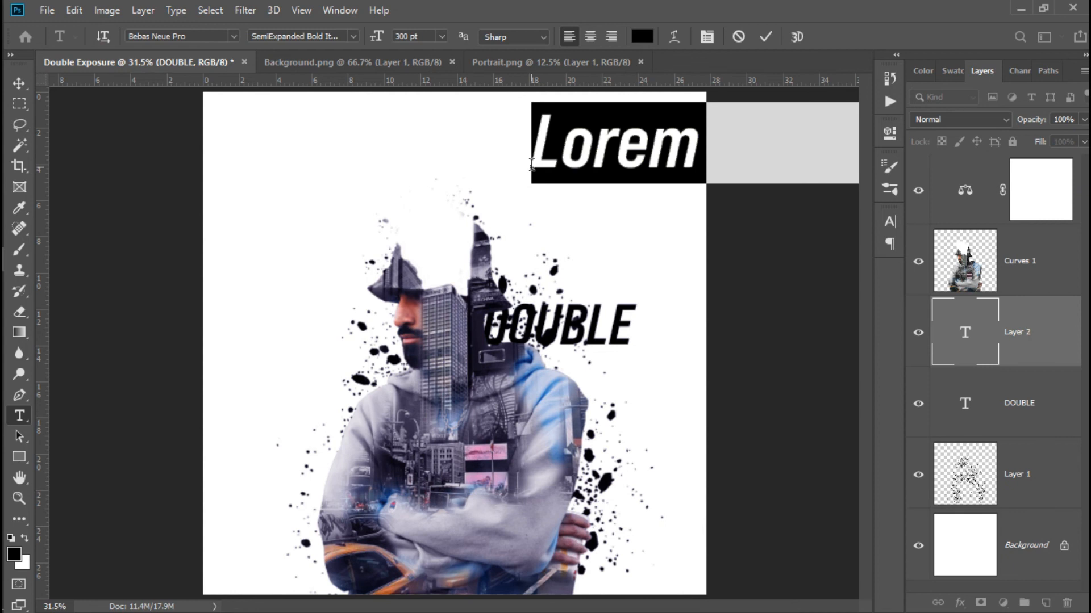
{"action": "type", "text": "EXP"}
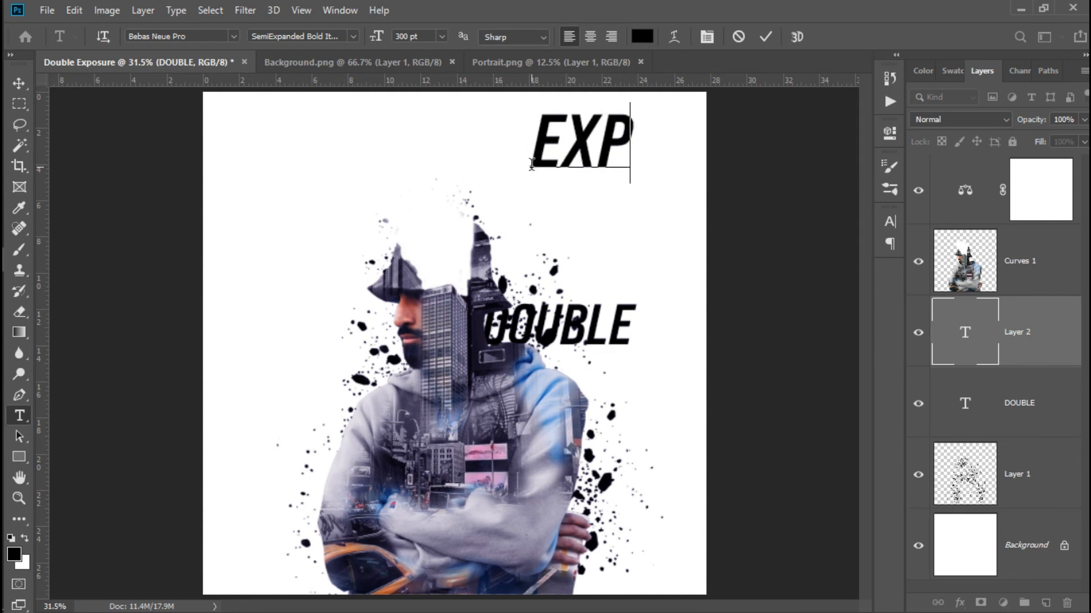
{"action": "type", "text": "OSURE"}
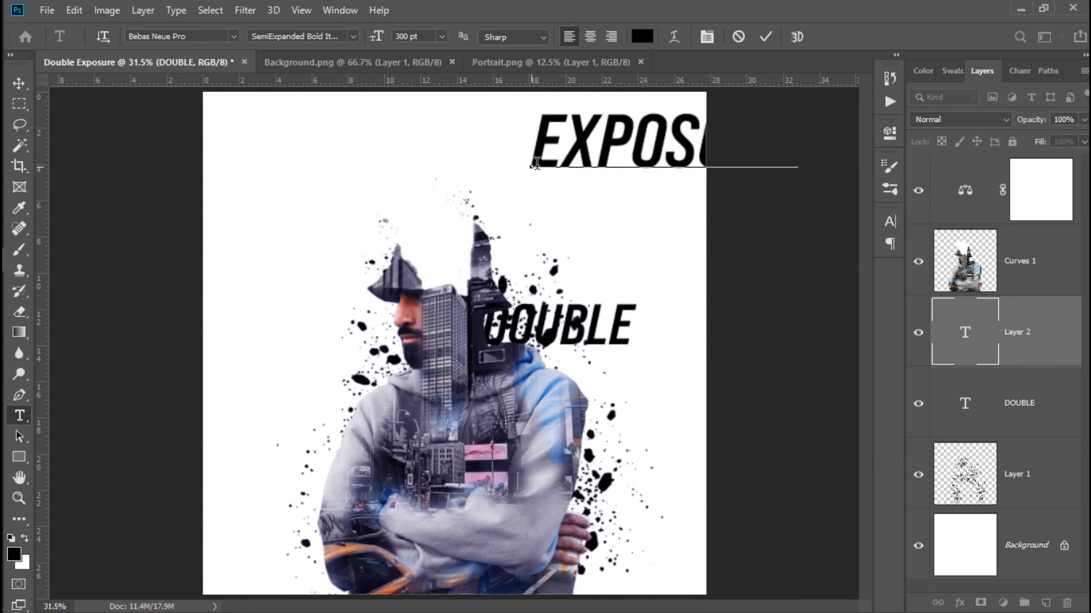
{"action": "left_click", "coordinate": [766, 36]}
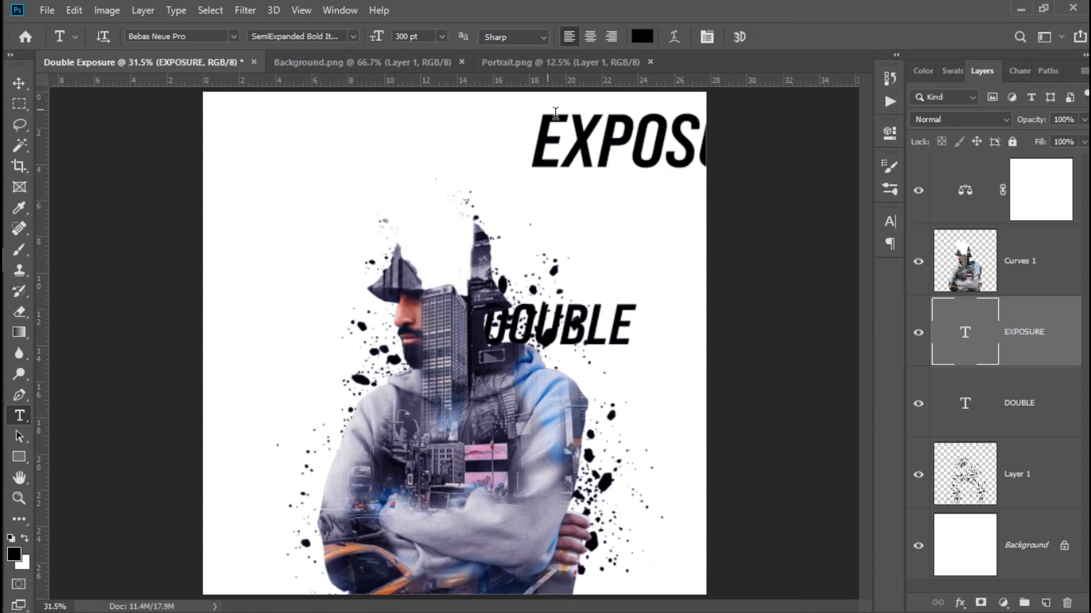
Scale the EXPOSURE text to about 41.6% and place it directly beneath the end of the word DOUBLE.
{"action": "key", "text": "v"}
{"action": "left_click_drag", "start_coordinate": [543, 136], "coordinate": [336, 176]}
{"action": "key", "text": "ctrl+t"}
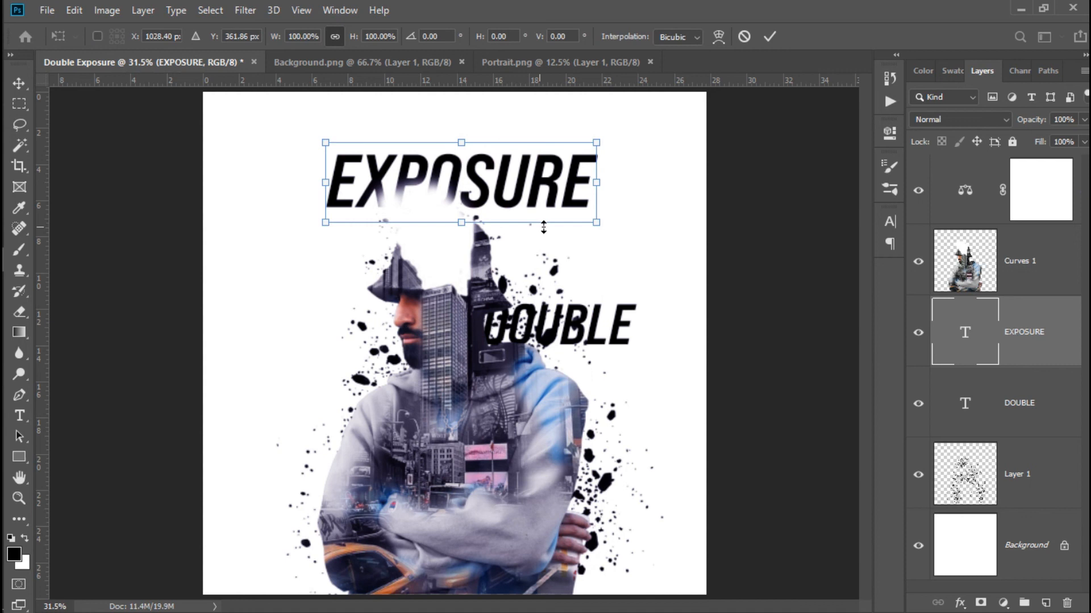
{"action": "left_click_drag", "start_coordinate": [592, 228], "coordinate": [611, 359]}
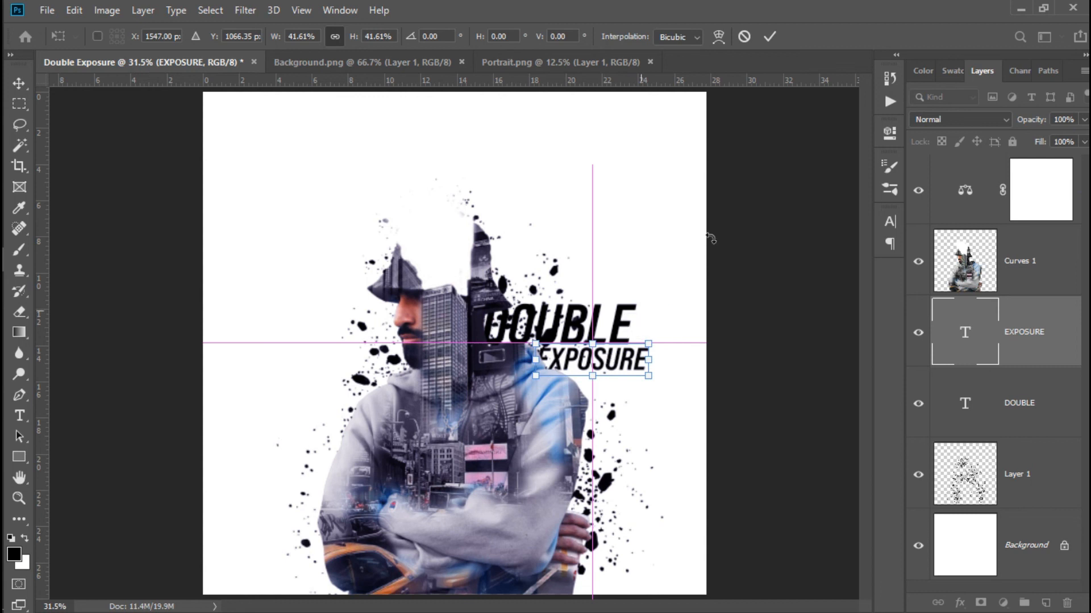
{"action": "left_click", "coordinate": [769, 37]}
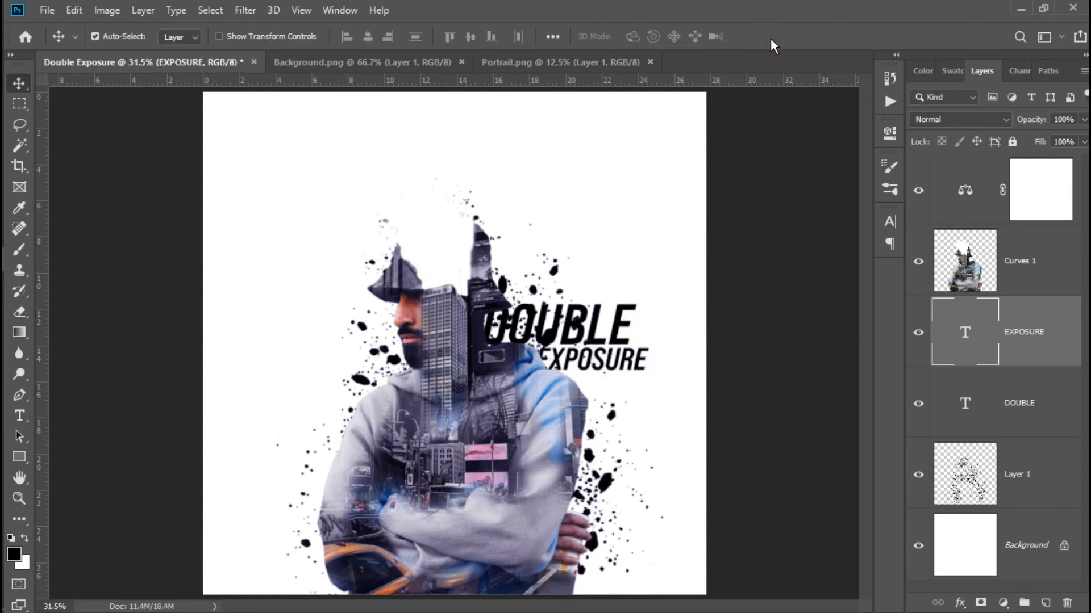
Recolor the letters DOU in the word DOUBLE with the orange #ff9d02.
{"action": "key", "text": "t"}
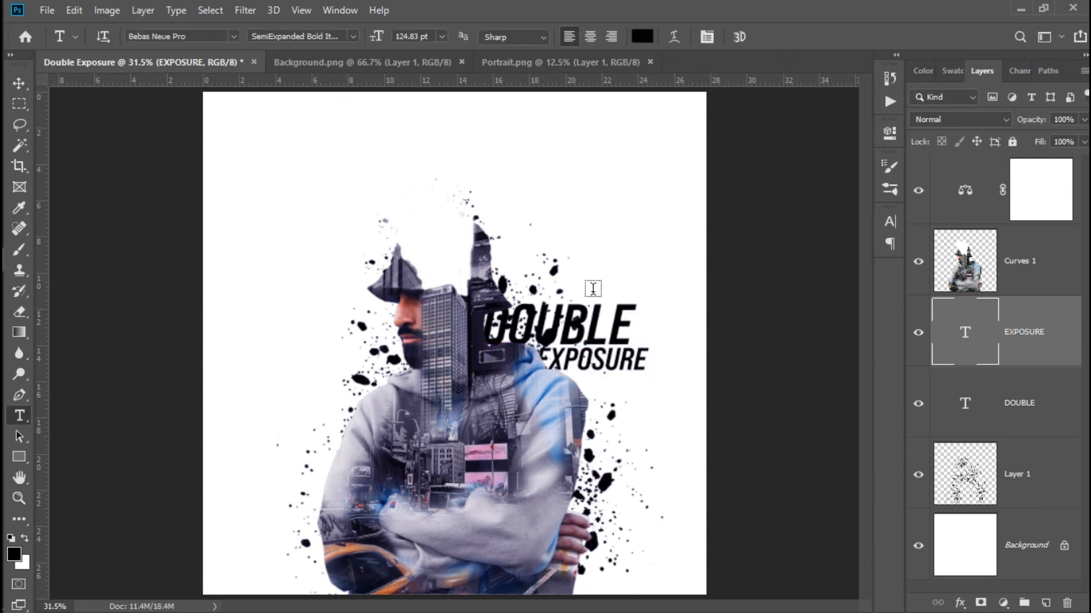
{"action": "left_click", "coordinate": [560, 325]}
{"action": "left_click", "coordinate": [510, 315]}
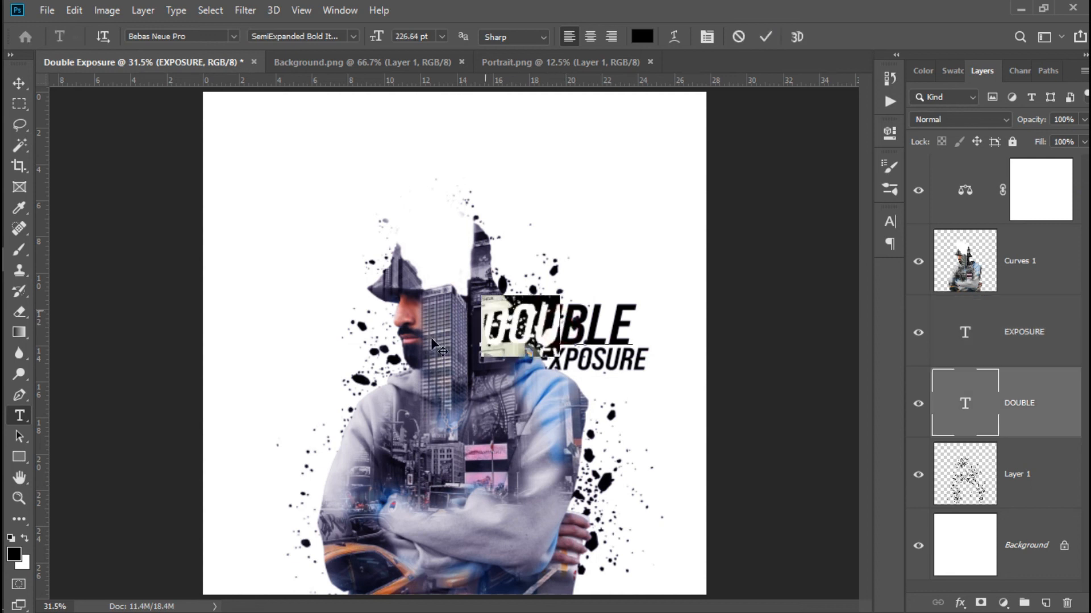
{"action": "left_click", "coordinate": [14, 554]}
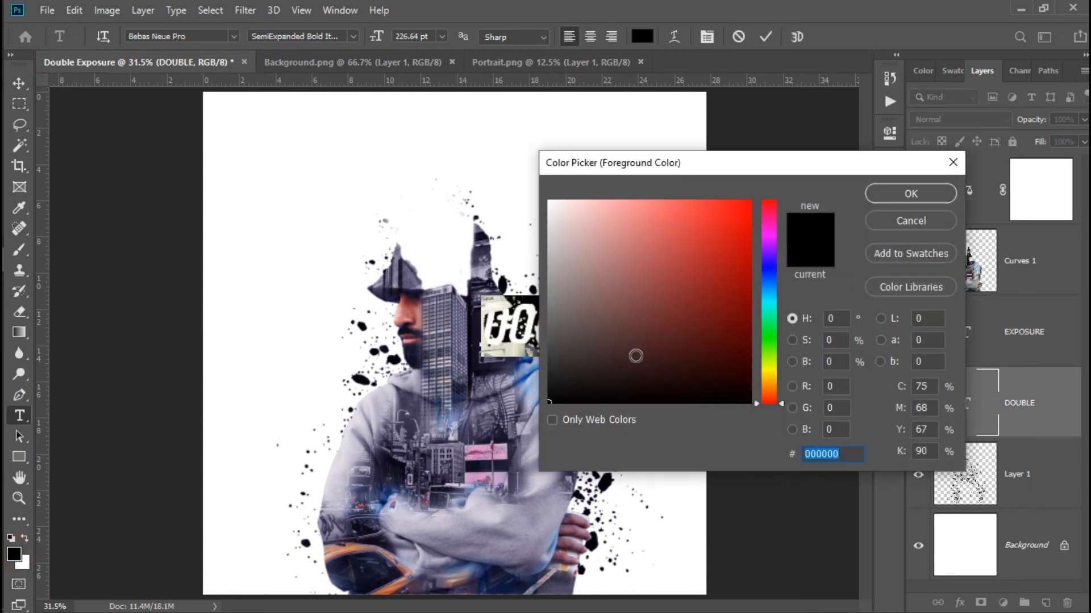
{"action": "left_click", "coordinate": [772, 377]}
{"action": "left_click_drag", "start_coordinate": [770, 373], "coordinate": [771, 385]}
{"action": "left_click_drag", "start_coordinate": [731, 261], "coordinate": [748, 190]}
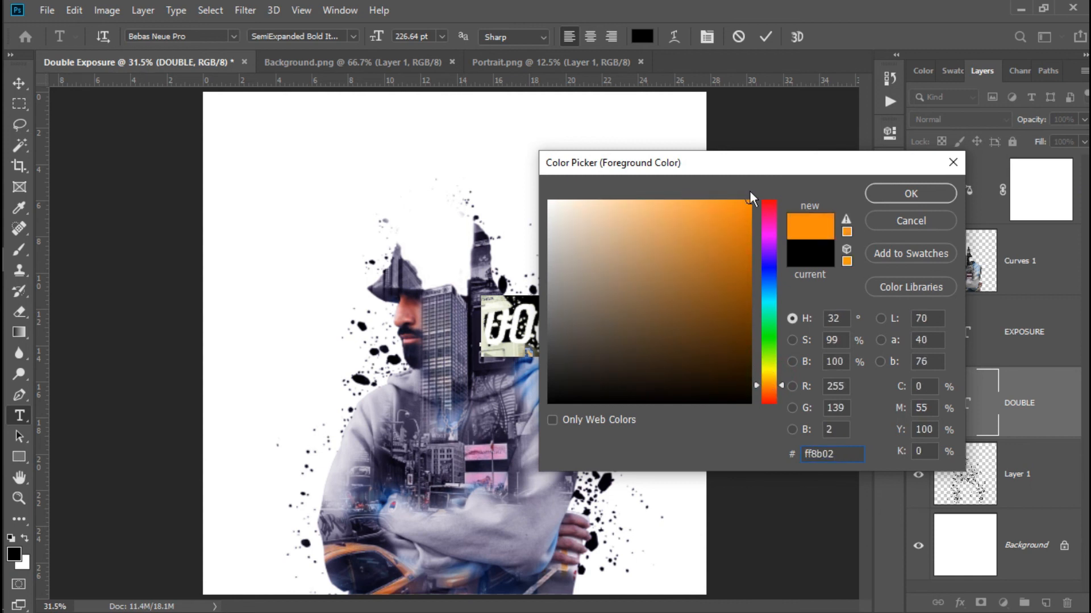
{"action": "left_click", "coordinate": [778, 378]}
{"action": "left_click_drag", "start_coordinate": [783, 386], "coordinate": [783, 383]}
{"action": "left_click", "coordinate": [909, 191]}
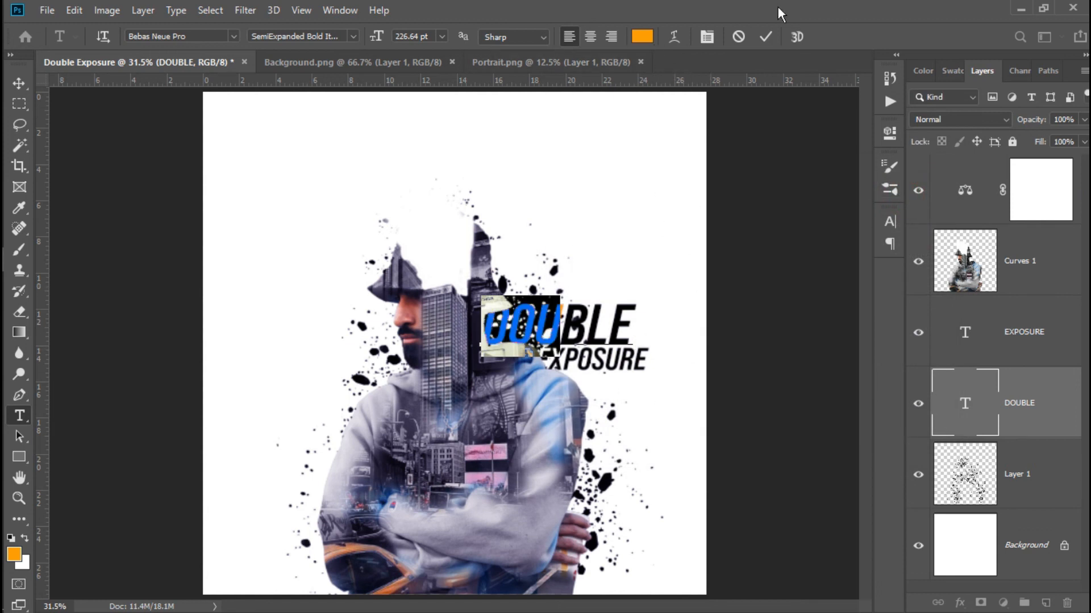
{"action": "left_click", "coordinate": [765, 37]}
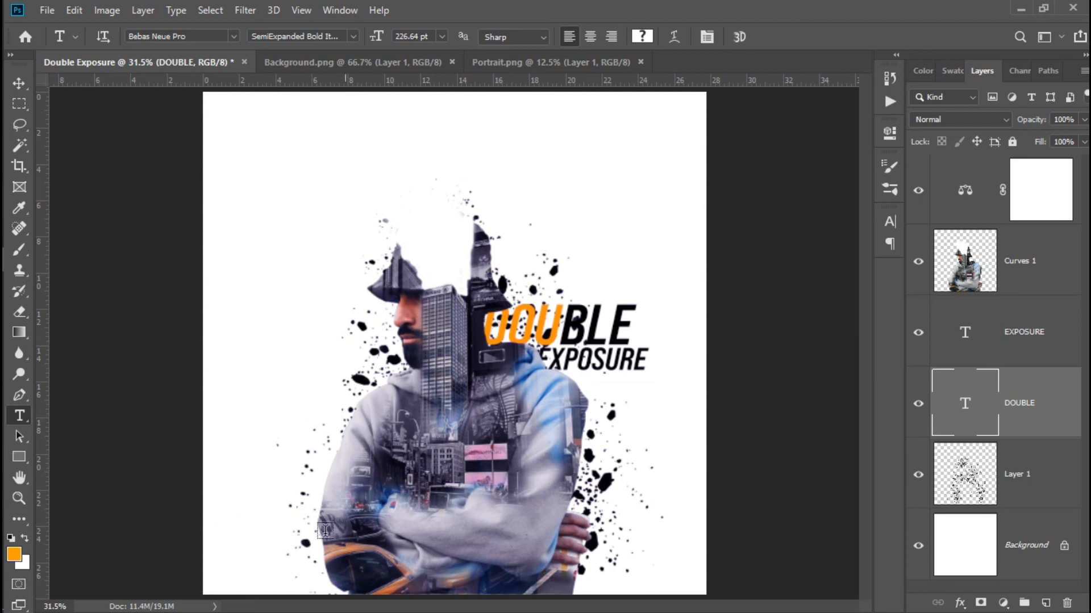
Copy the hex code ff9d02 of the orange foreground color.
{"action": "left_click", "coordinate": [14, 554]}
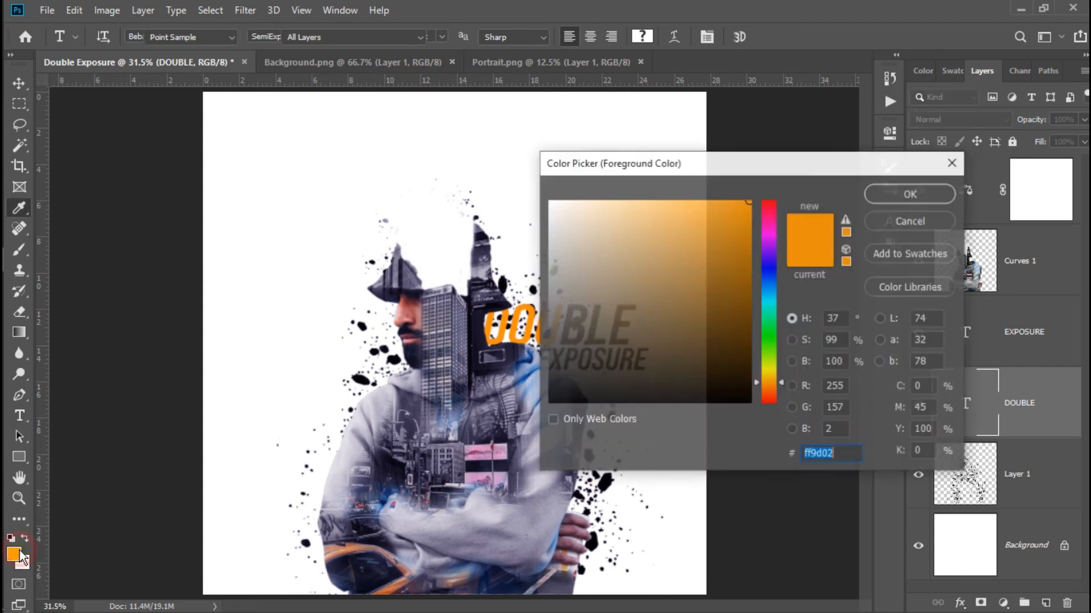
{"action": "right_click", "coordinate": [816, 448]}
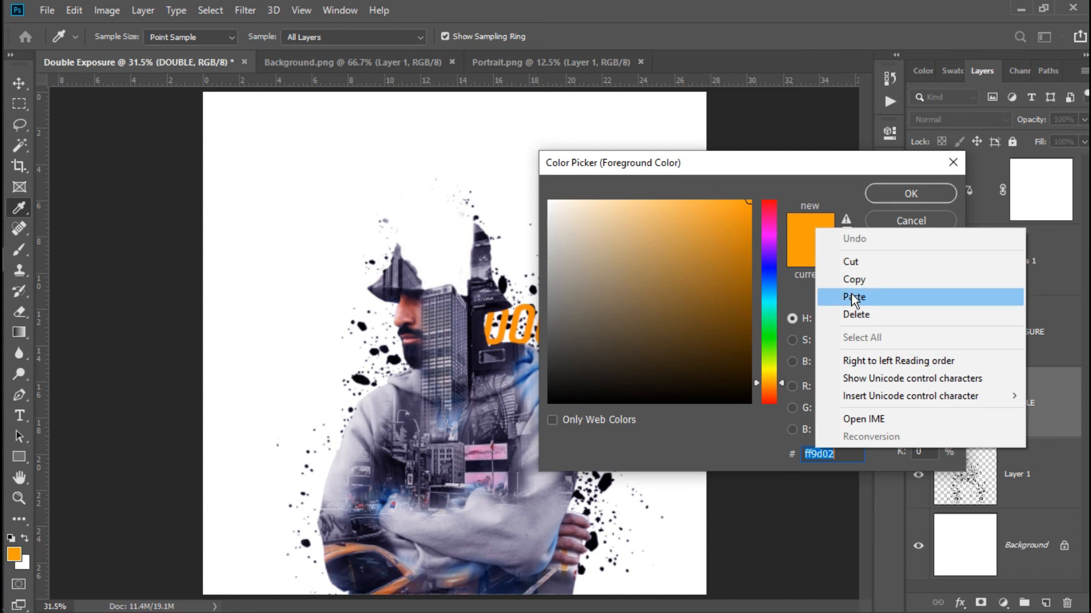
{"action": "left_click", "coordinate": [852, 278]}
{"action": "left_click", "coordinate": [908, 192]}
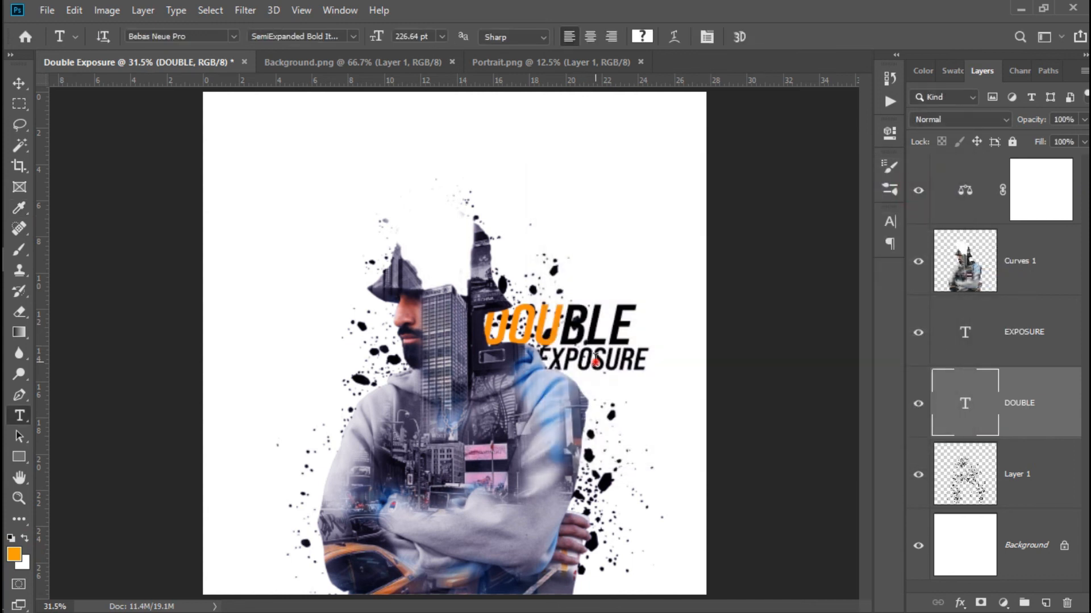
Recolor the letters SURE in the word EXPOSURE by pasting the copied orange hex code as the text color.
{"action": "left_click_drag", "start_coordinate": [592, 359], "coordinate": [675, 376]}
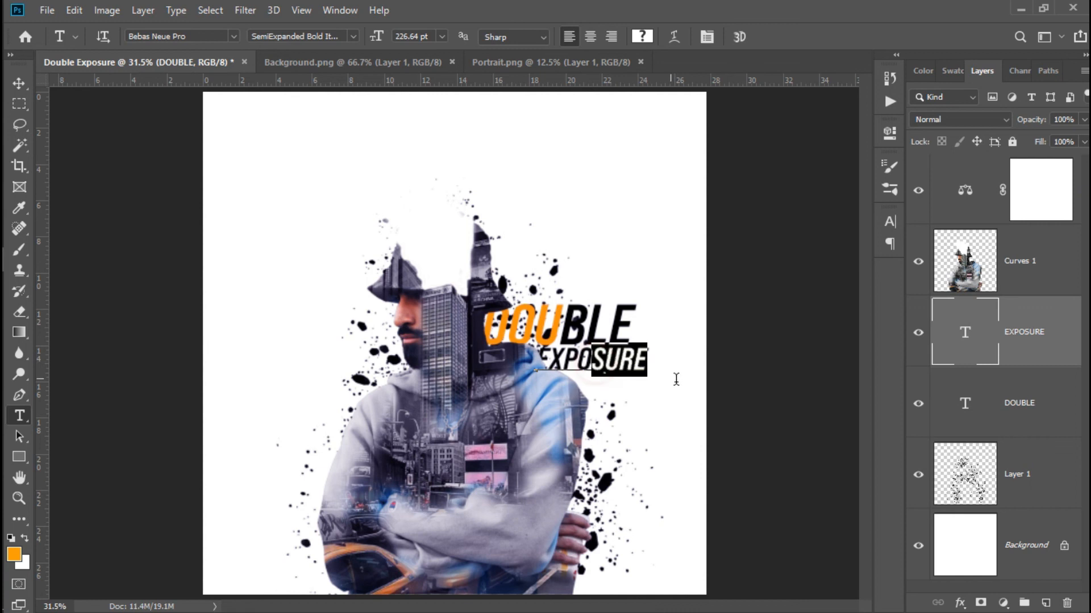
{"action": "left_click", "coordinate": [642, 38]}
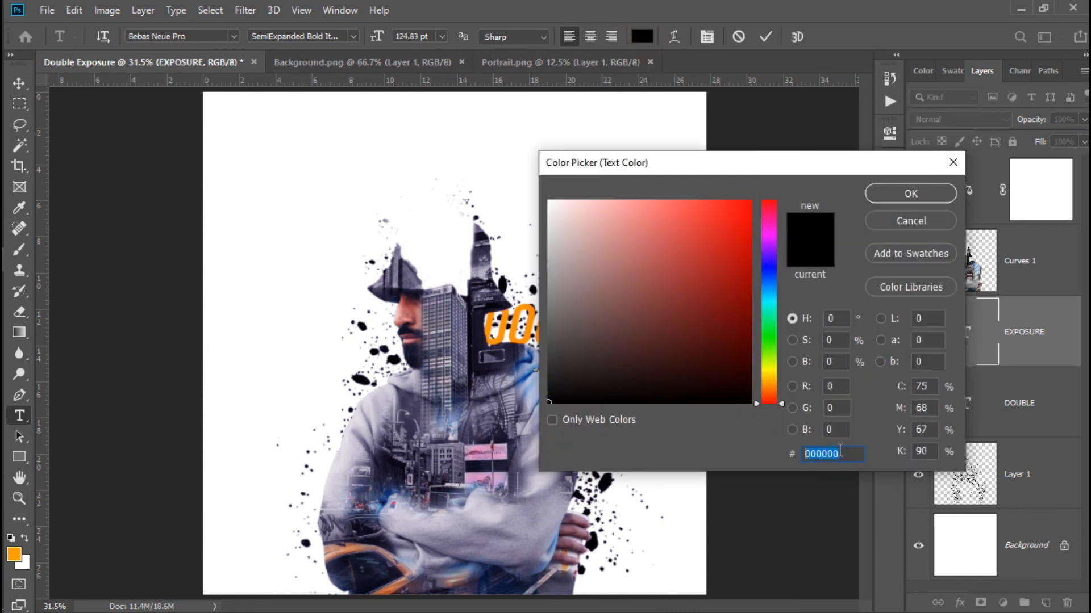
{"action": "right_click", "coordinate": [838, 455]}
{"action": "left_click", "coordinate": [874, 299]}
{"action": "left_click", "coordinate": [908, 192]}
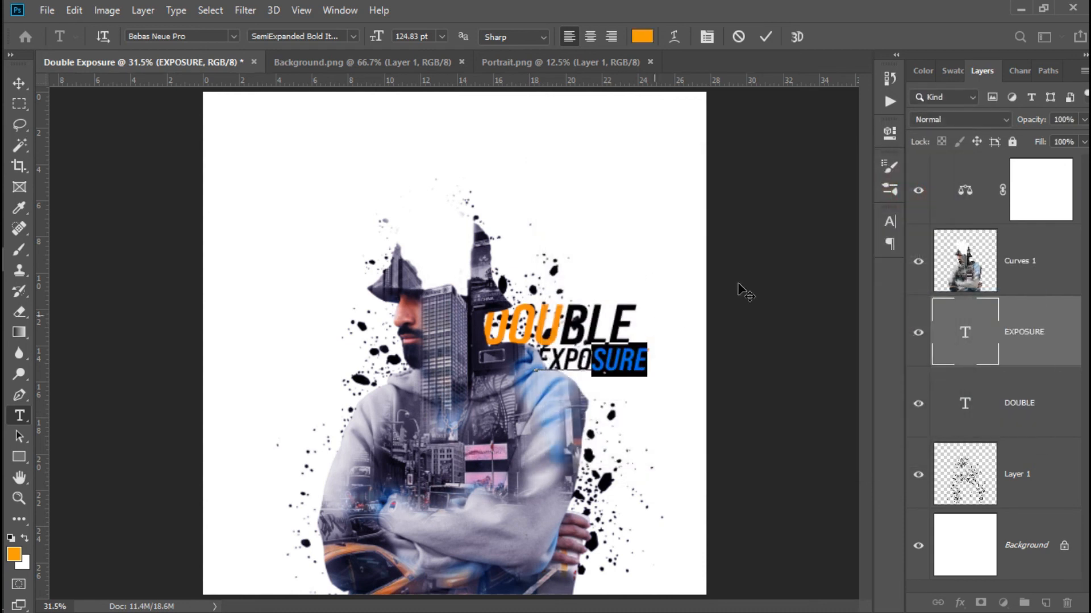
{"action": "left_click", "coordinate": [766, 36]}
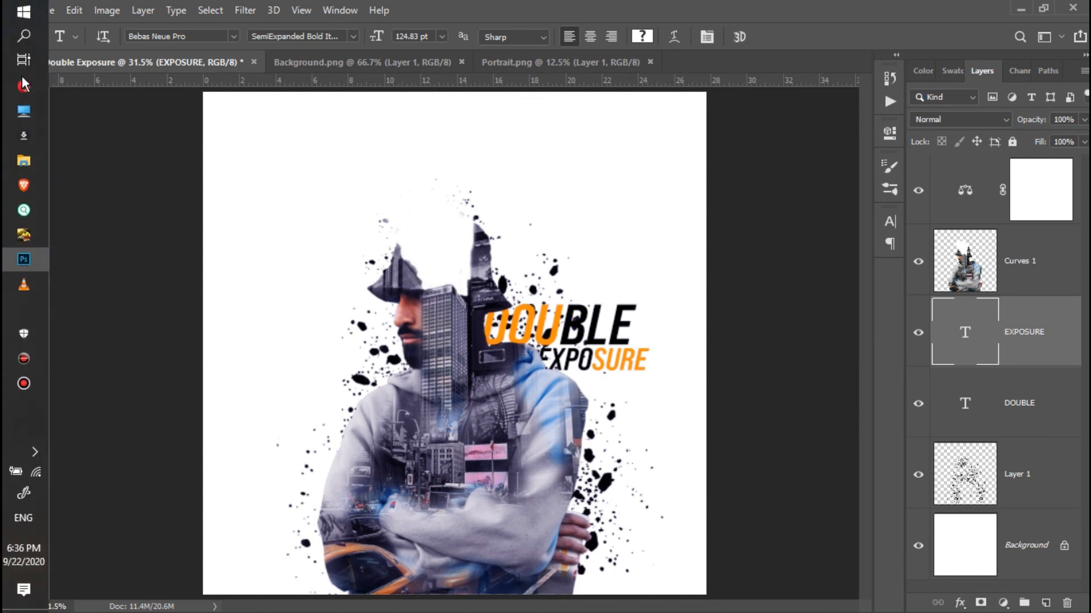
Select the EXPOSURE and DOUBLE text layers together and shift the title slightly up and away from the man's head.
{"action": "left_click", "coordinate": [19, 83]}
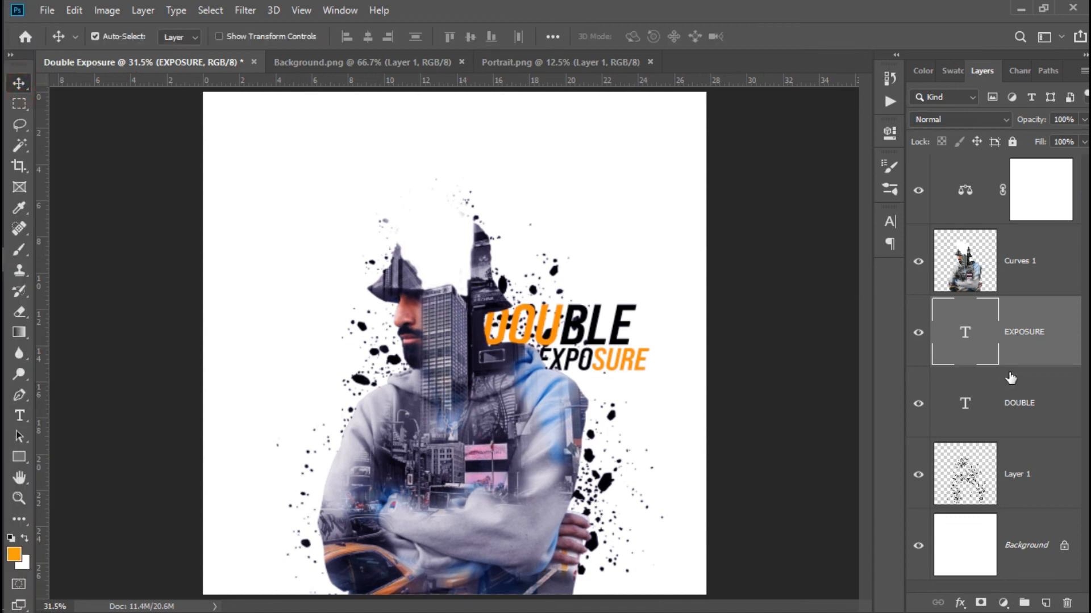
{"action": "left_click", "coordinate": [1013, 392], "text": "ctrl"}
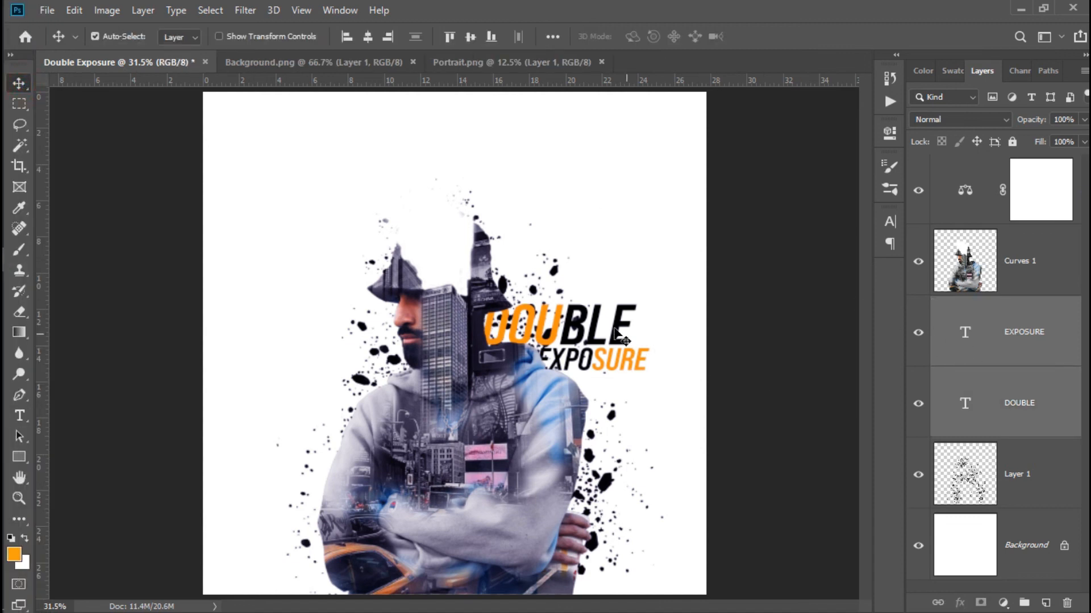
{"action": "left_click_drag", "start_coordinate": [568, 314], "coordinate": [597, 306]}
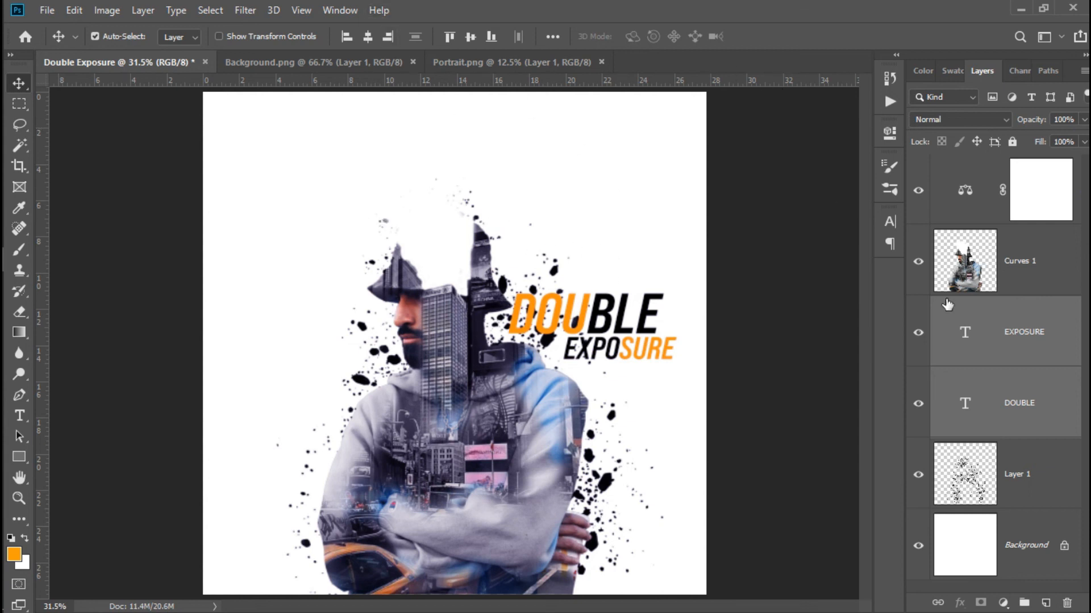
Group all layers above the Background, from Layer 1 up to the color balance adjustment, and name the group double exposure.
{"action": "left_click", "coordinate": [1021, 212]}
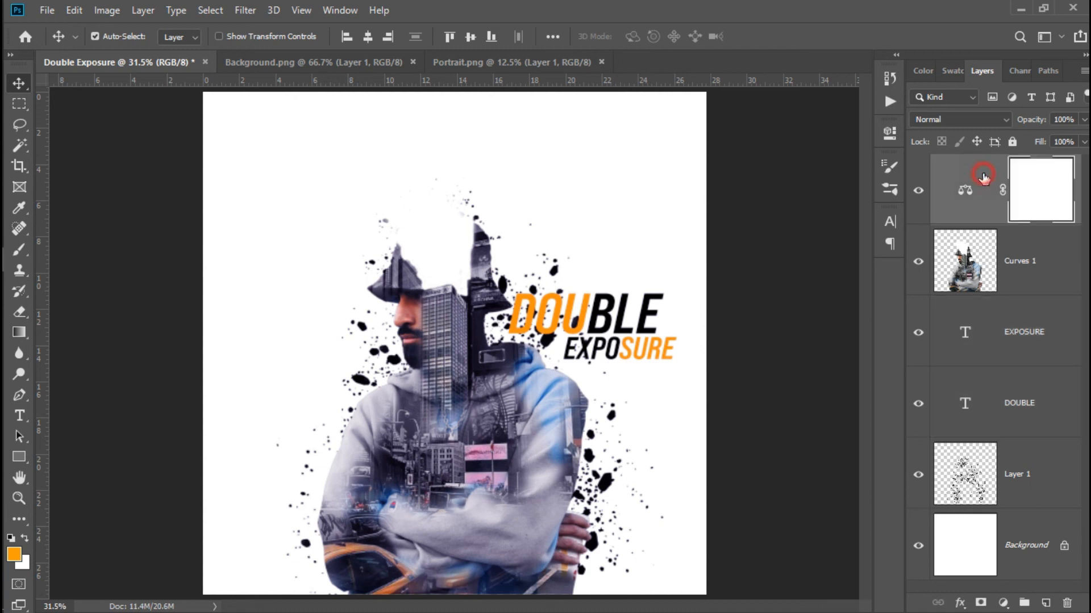
{"action": "left_click", "coordinate": [1017, 474]}
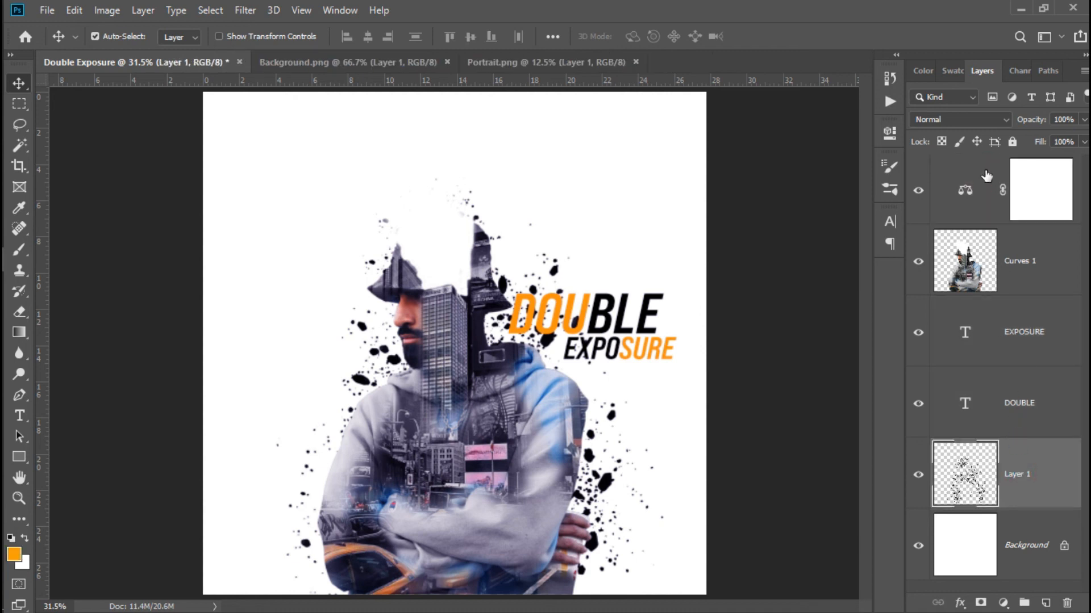
{"action": "left_click", "coordinate": [971, 160]}
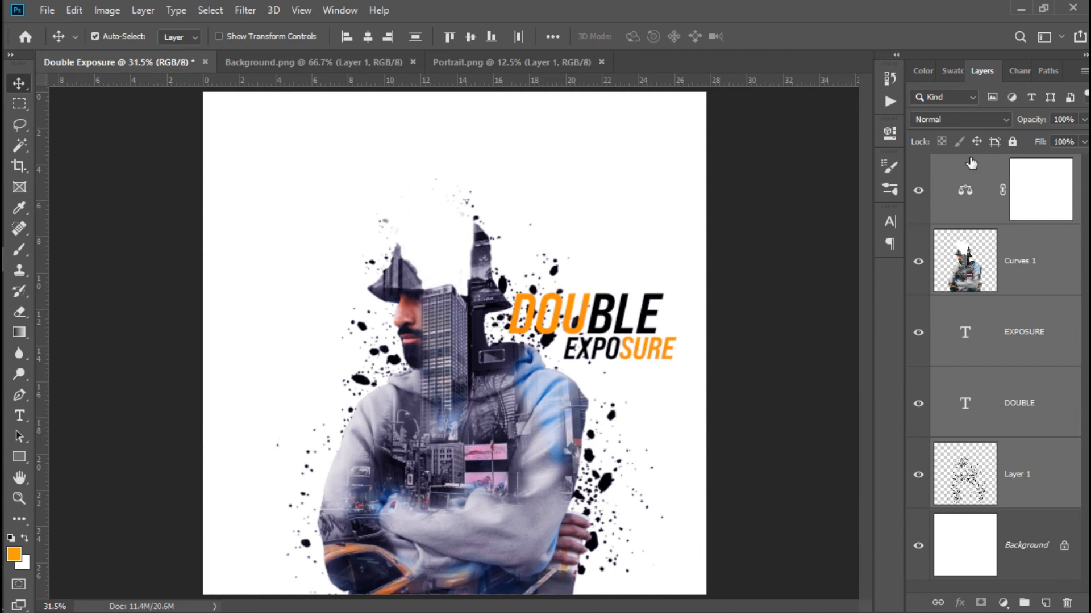
{"action": "key", "text": "ctrl+g"}
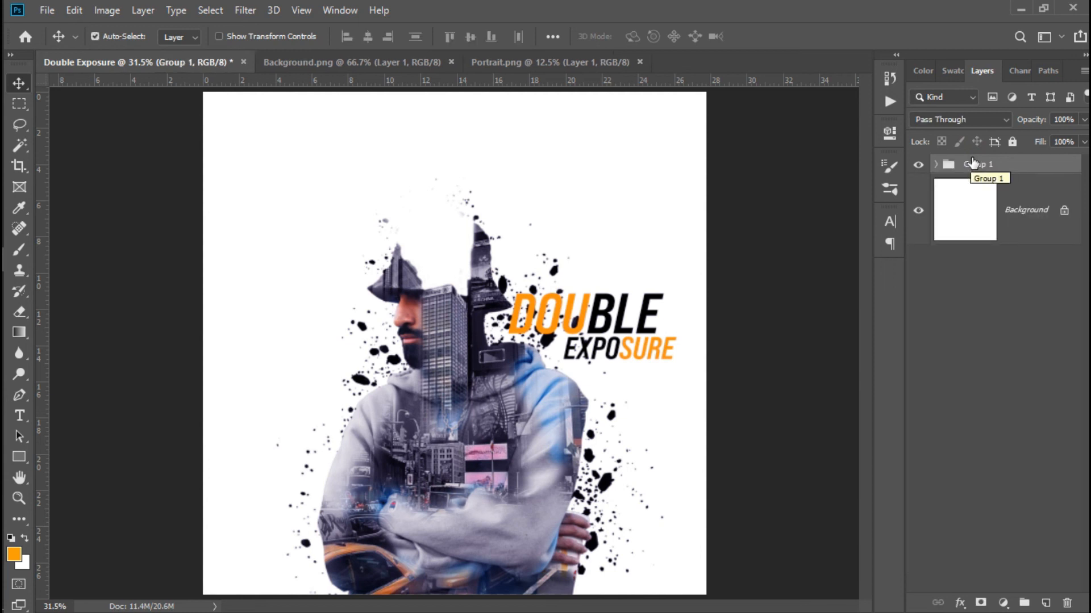
{"action": "double_click", "coordinate": [985, 165]}
{"action": "type", "text": "double exposure"}
{"action": "key", "text": "Return"}
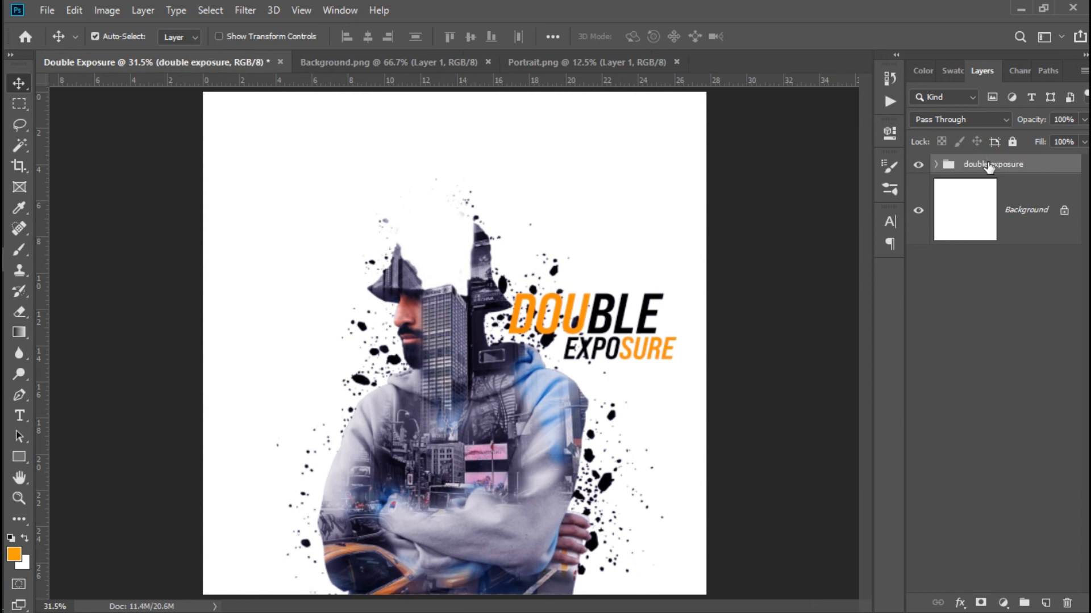
Add a Color Balance adjustment layer above the double exposure group and shift its midtones slightly toward blue.
{"action": "left_click", "coordinate": [1003, 603]}
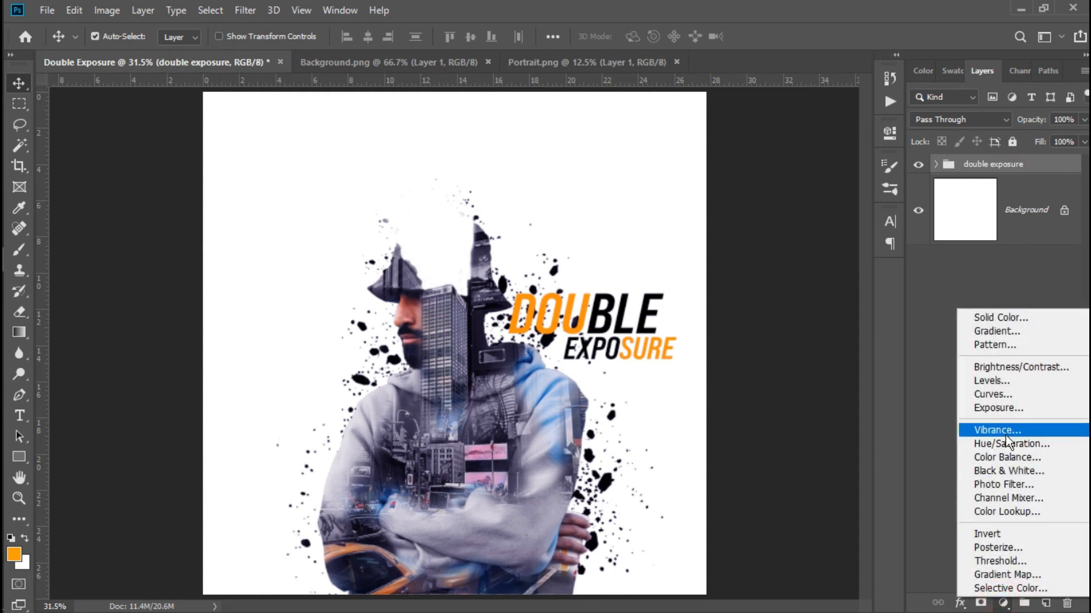
{"action": "left_click", "coordinate": [1005, 458]}
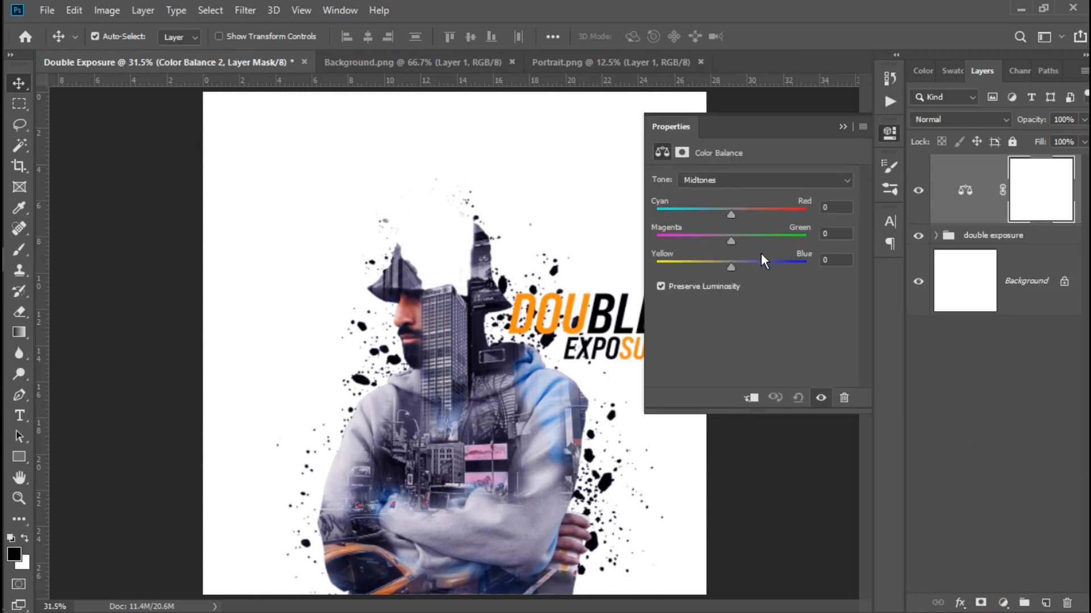
{"action": "left_click", "coordinate": [740, 266]}
{"action": "left_click", "coordinate": [844, 126]}
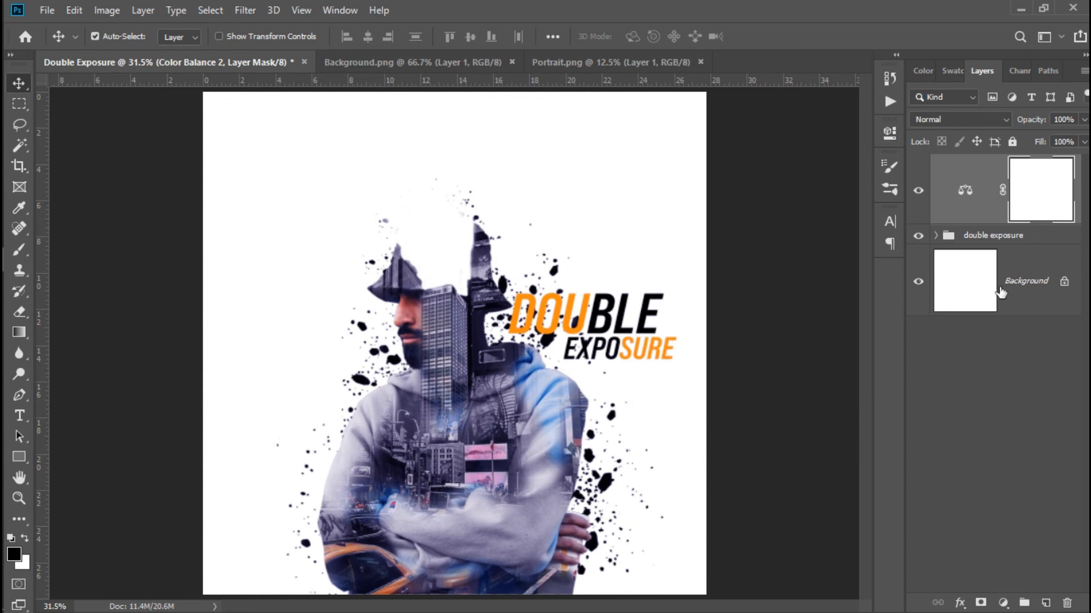